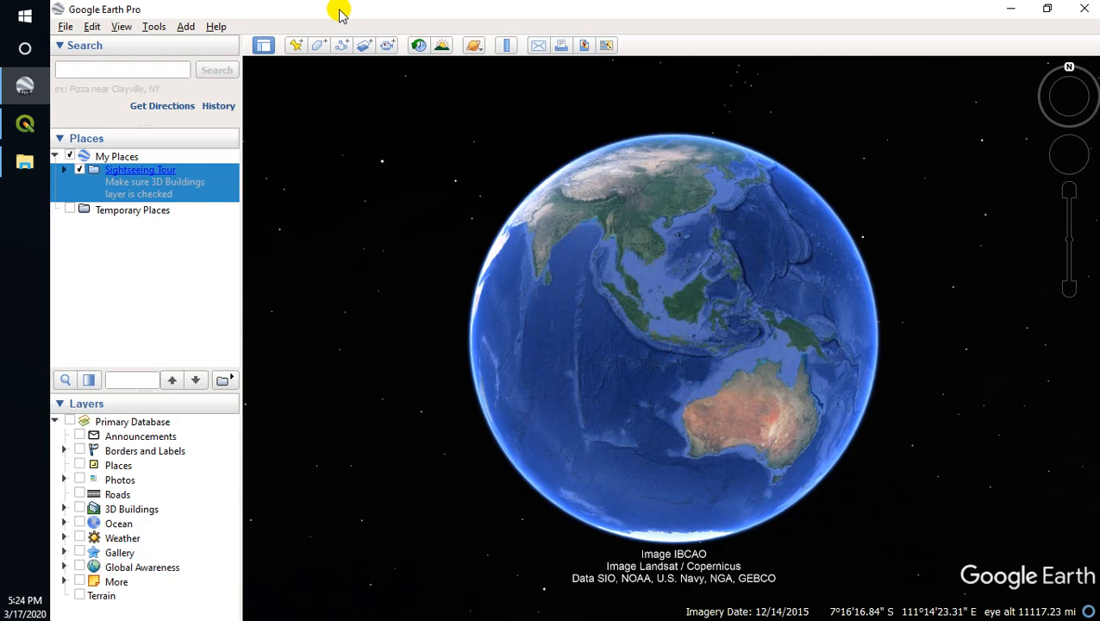
Frame the port city on Java's north coast from an eye altitude of about 50,000 ft.
drag(700, 344, 660, 362)
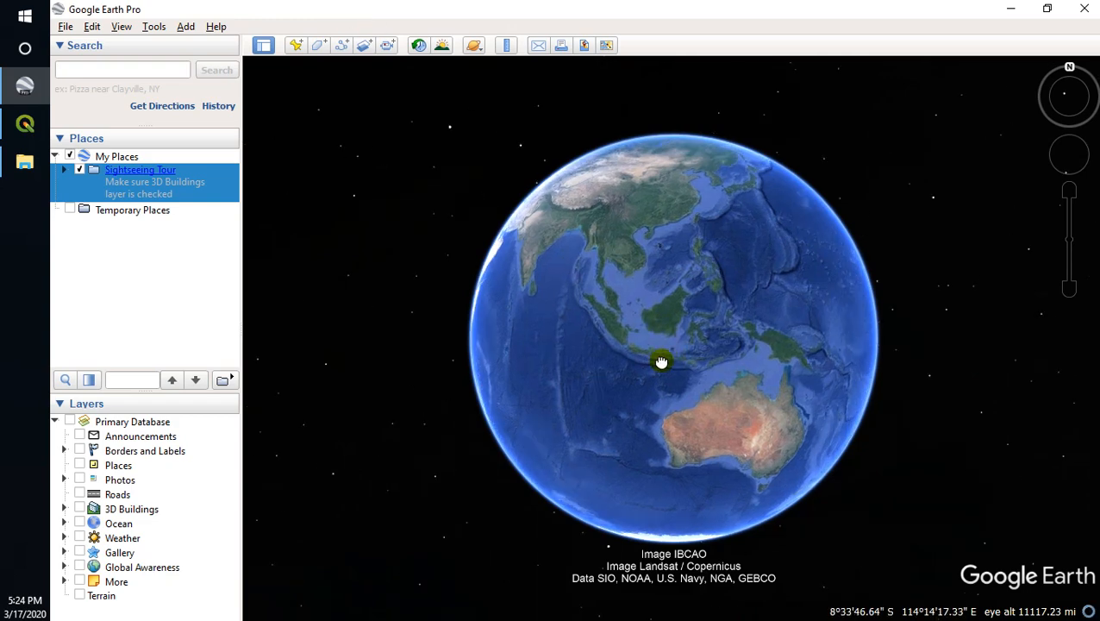
double_click(659, 361)
scroll(574, 336, up, 5)
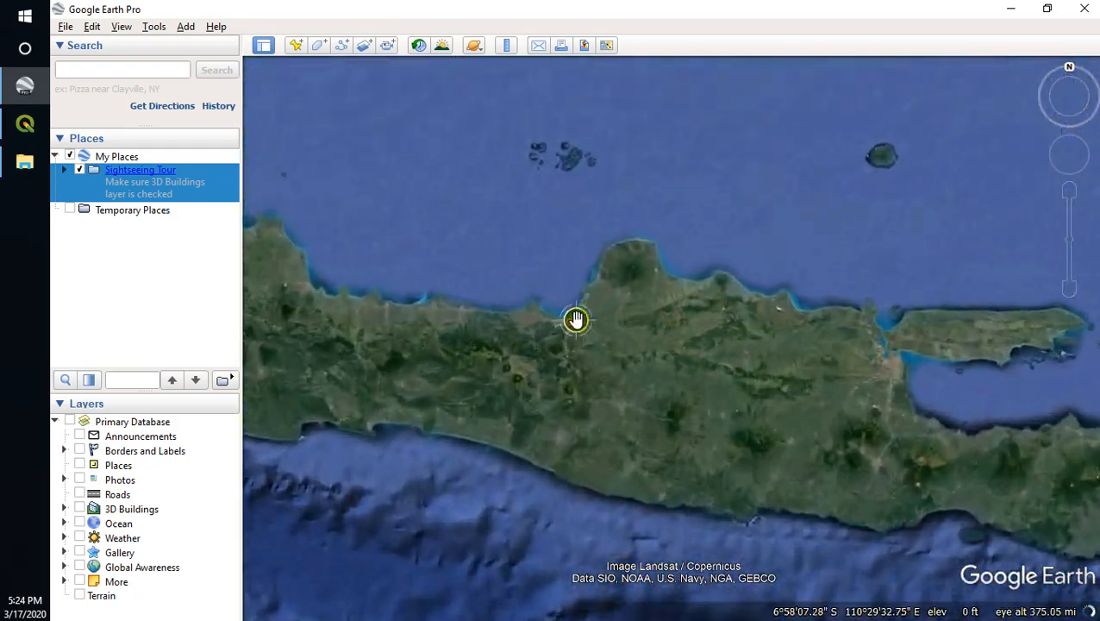
scroll(576, 320, up, 5)
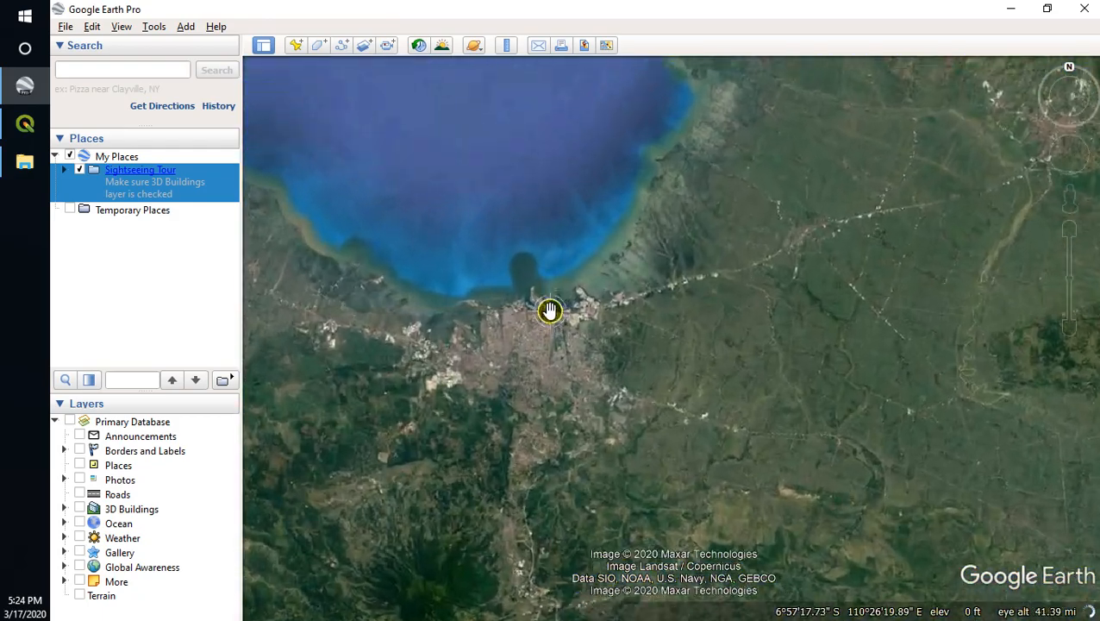
scroll(549, 311, up, 3)
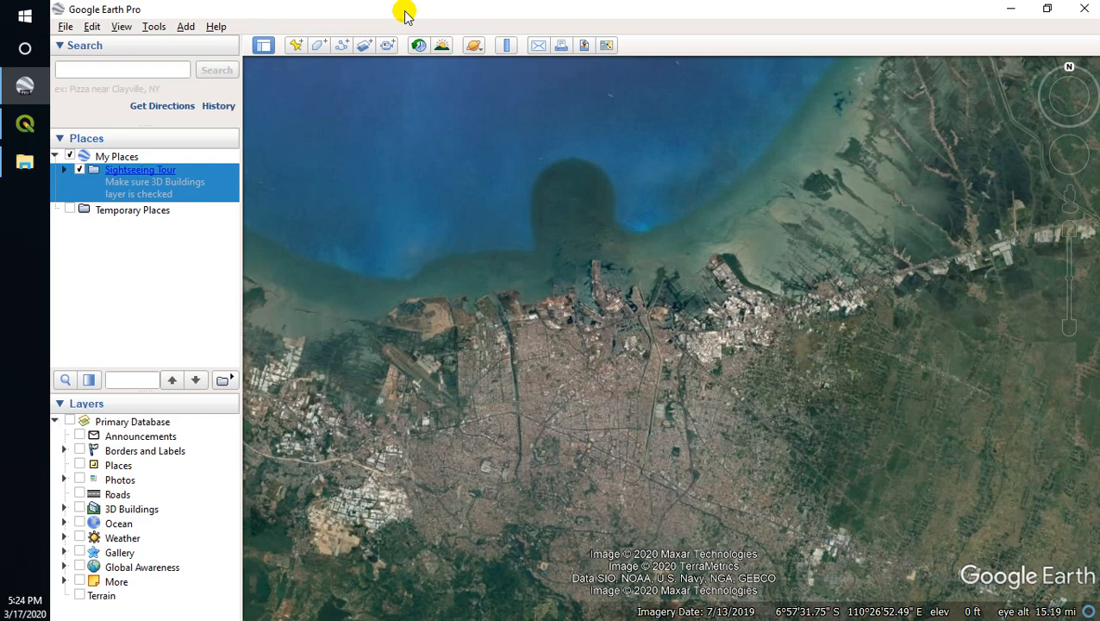
scroll(558, 255, up, 3)
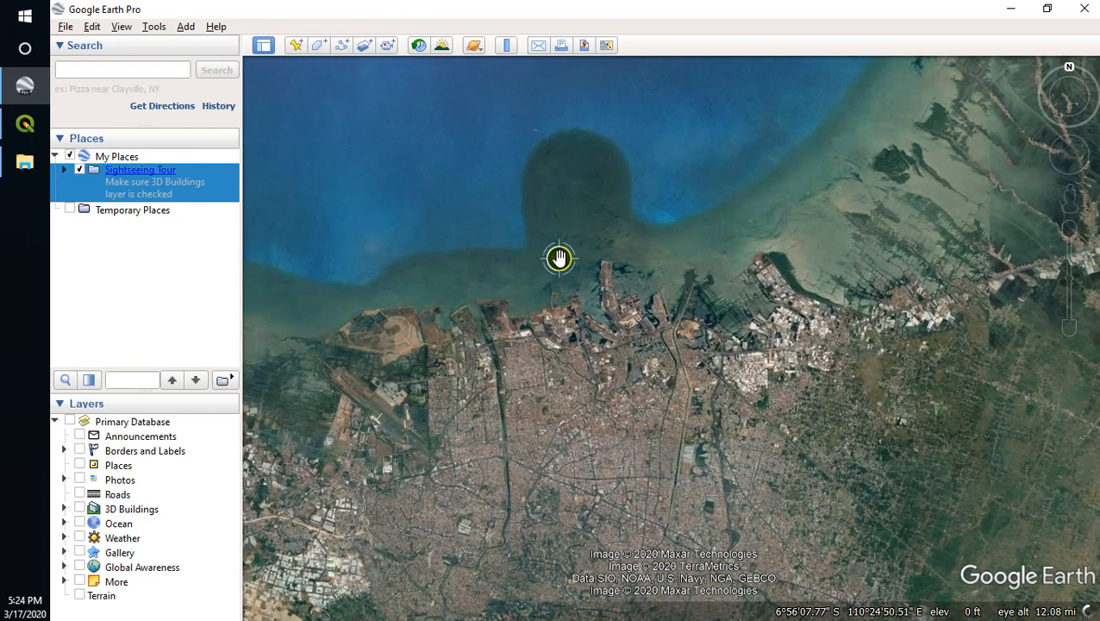
drag(543, 263, 578, 273)
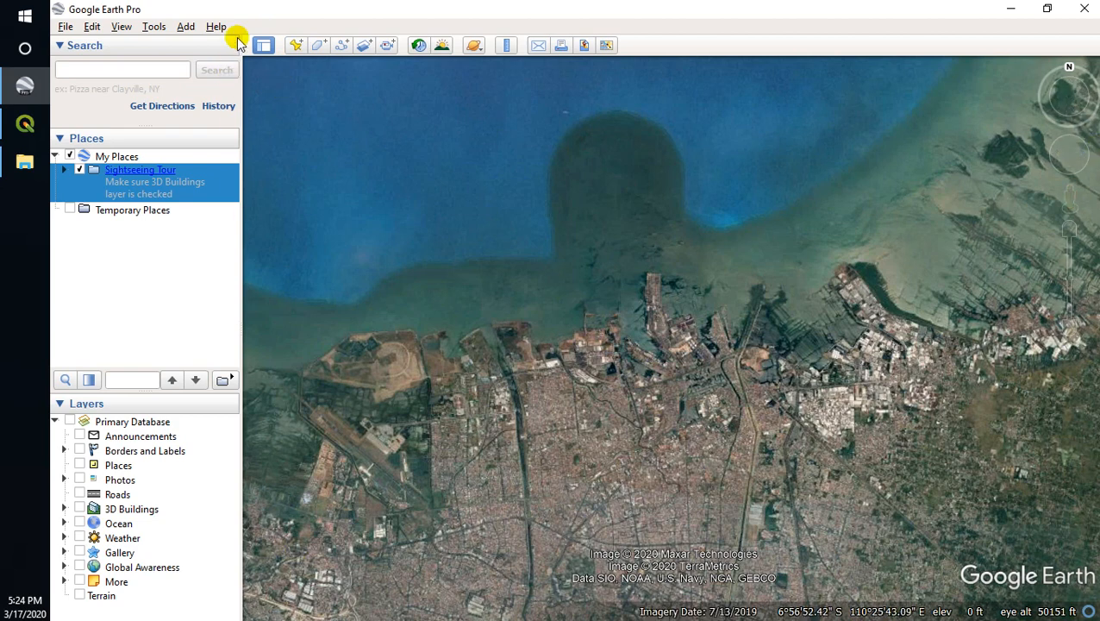
Add a circle-icon placemark named 1 near the map's upper-left corner, at about 6°54'12"S, 110°21'20"E.
click(302, 50)
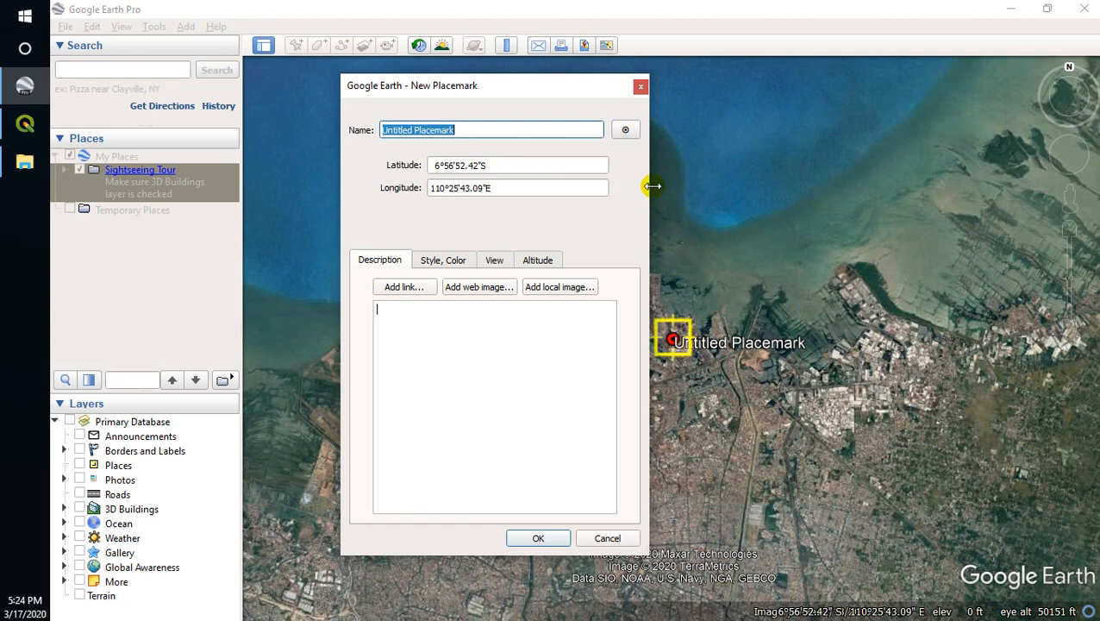
click(626, 131)
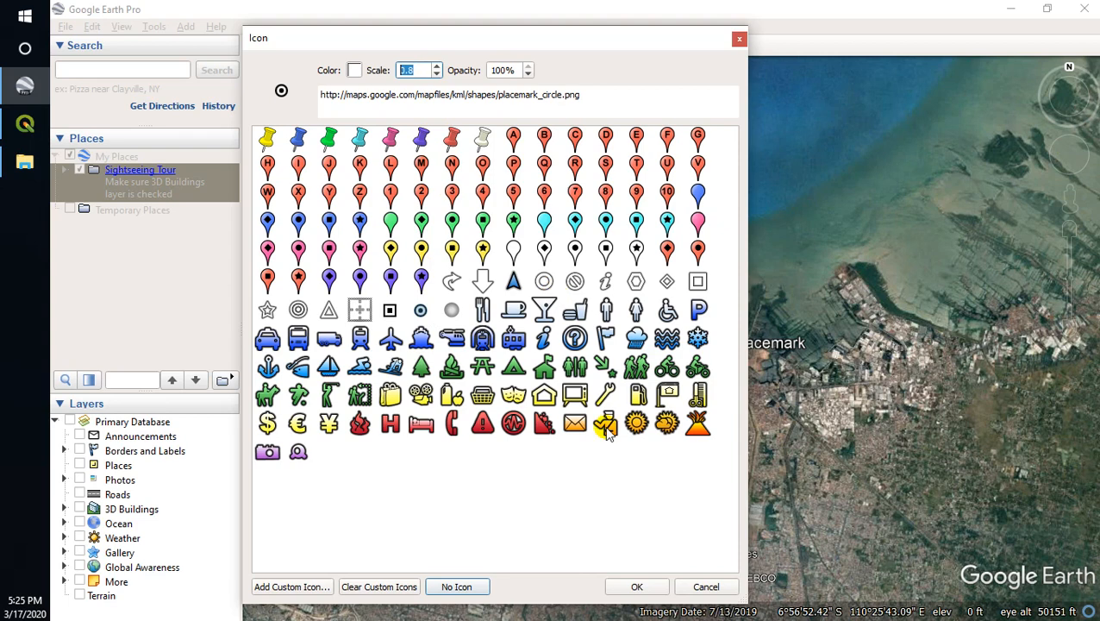
click(639, 587)
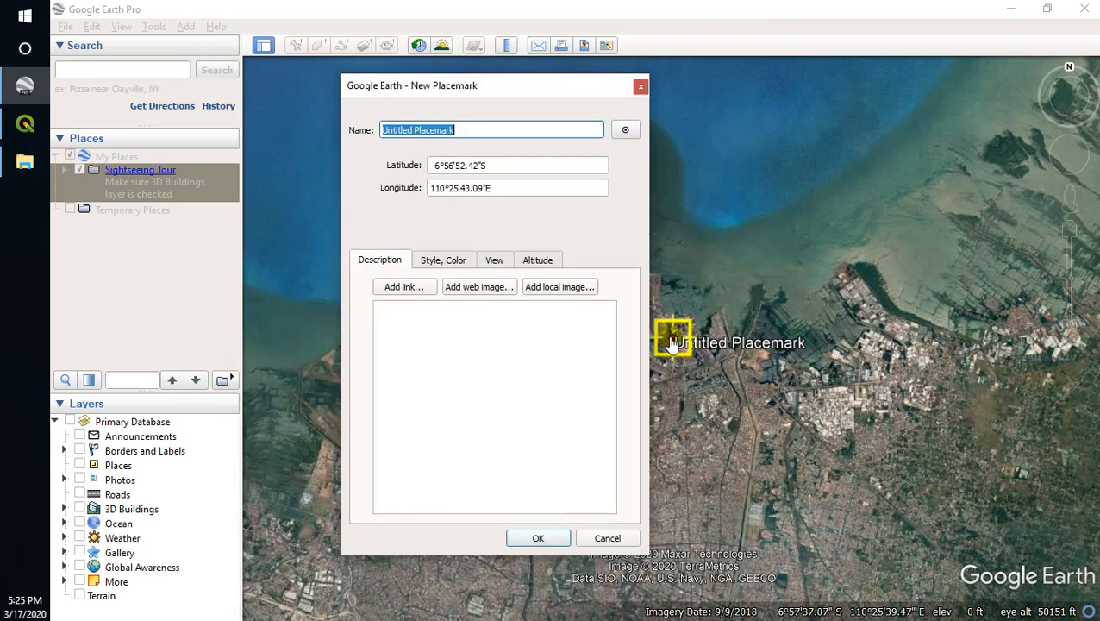
drag(673, 342, 282, 100)
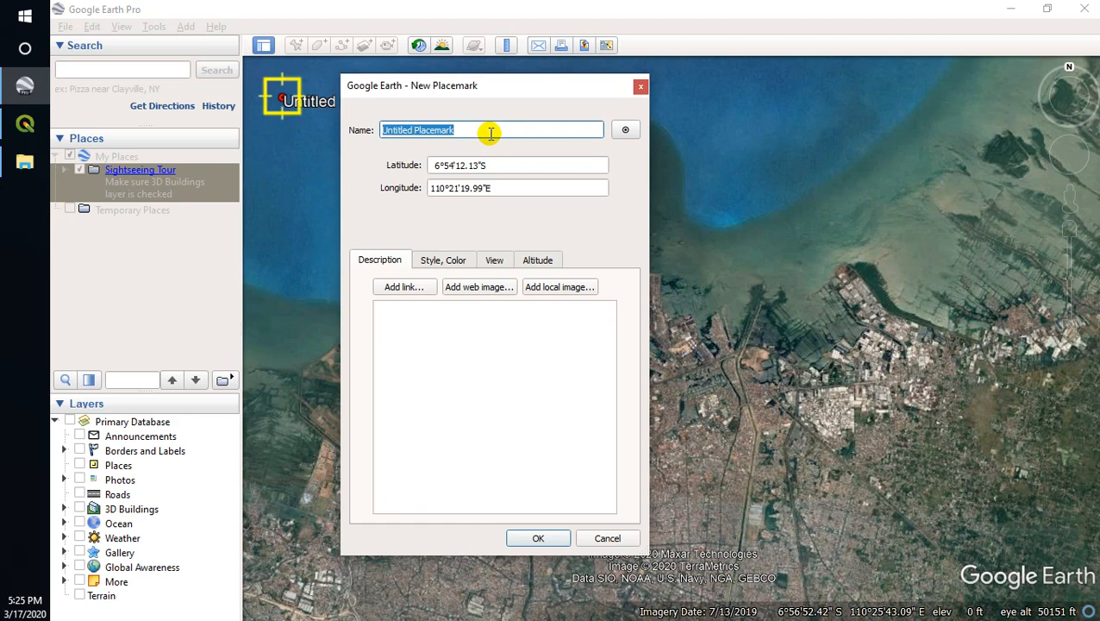
text(1)
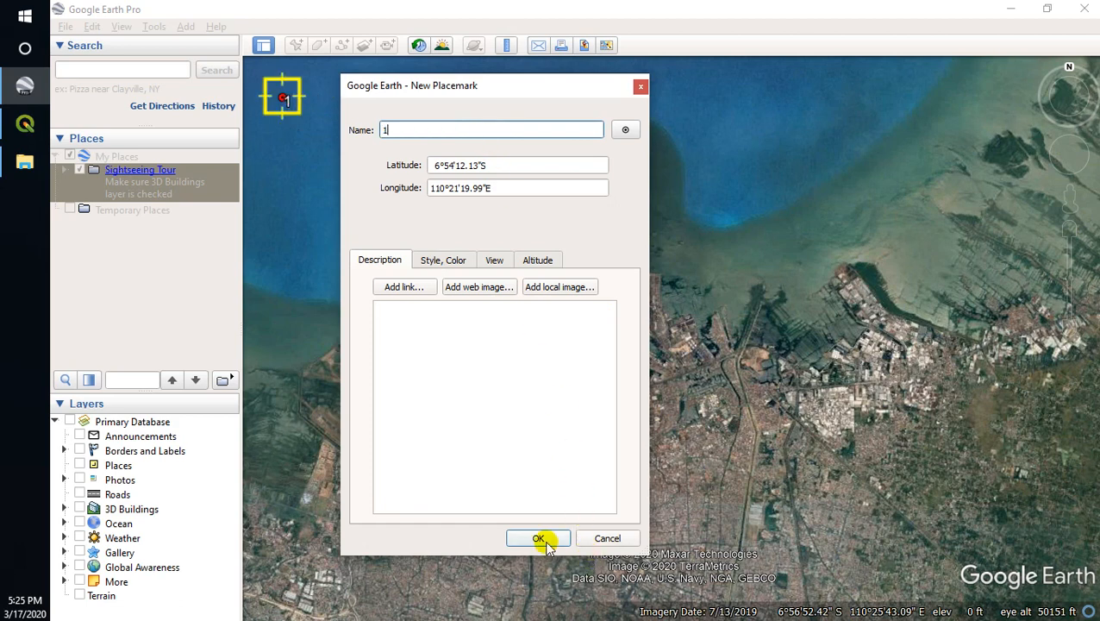
click(538, 538)
Add a placemark named 2 near the map's upper-right corner, at about 6°54'20"S, 110°29'32"E.
click(294, 46)
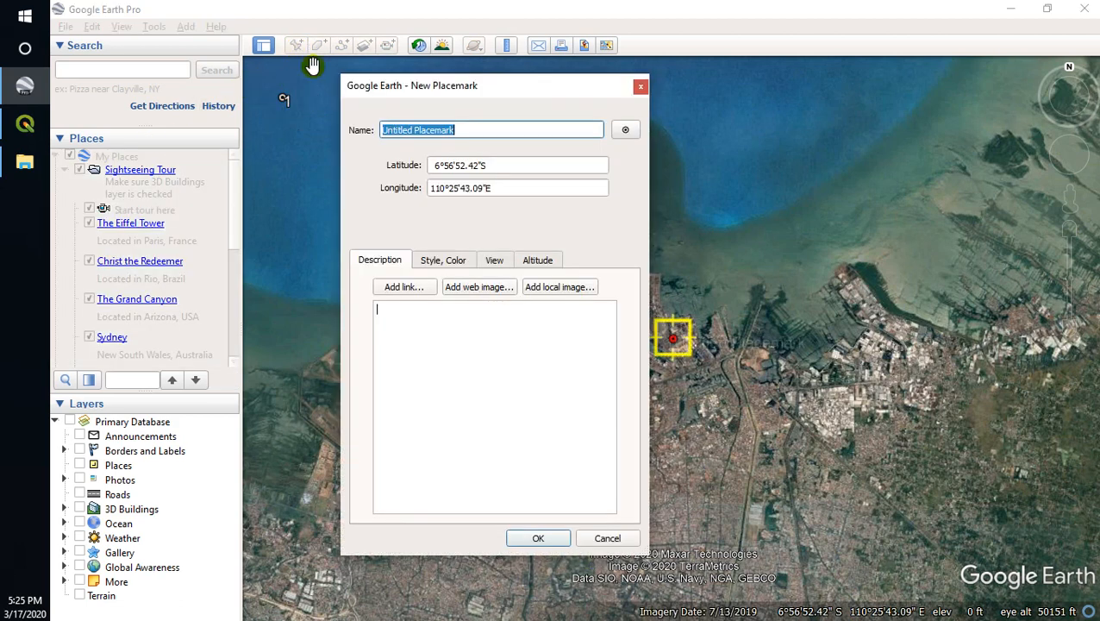
drag(677, 348, 995, 112)
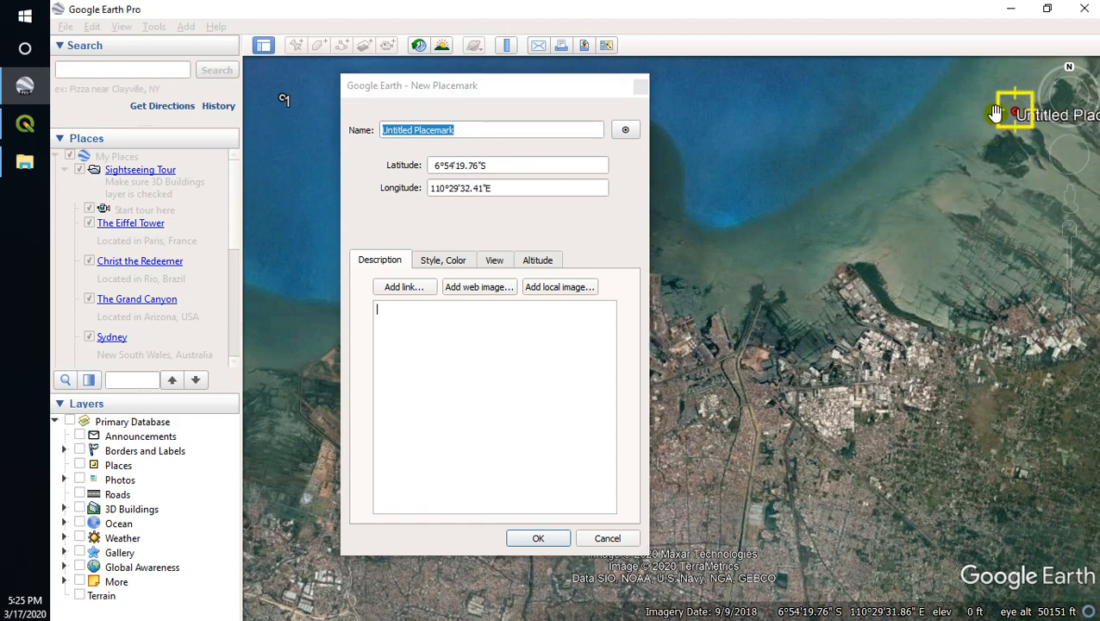
triple_click(477, 129)
text(2)
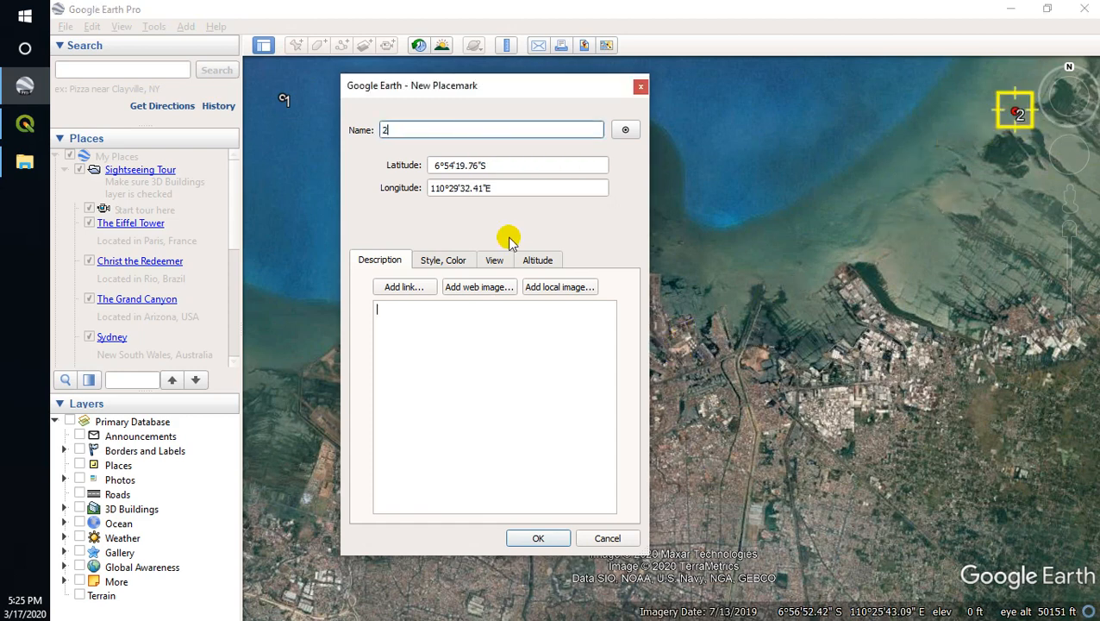
click(538, 538)
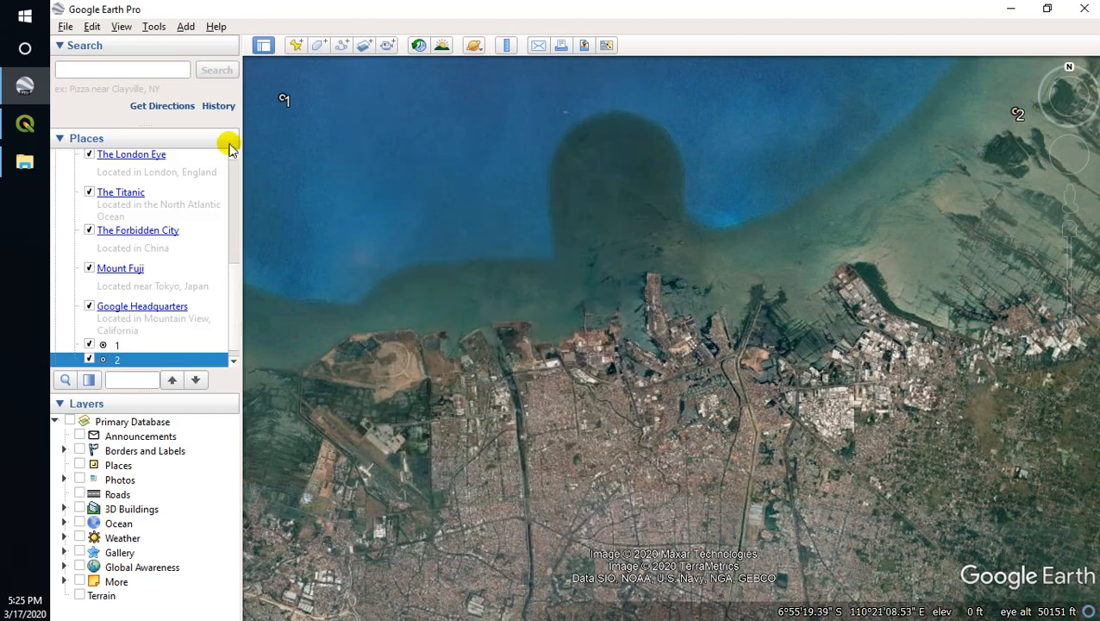
Add a placemark named 3 near the map's lower-right corner, at about 6°59'30"S, 110°29'51"E.
click(294, 46)
drag(672, 338, 1046, 579)
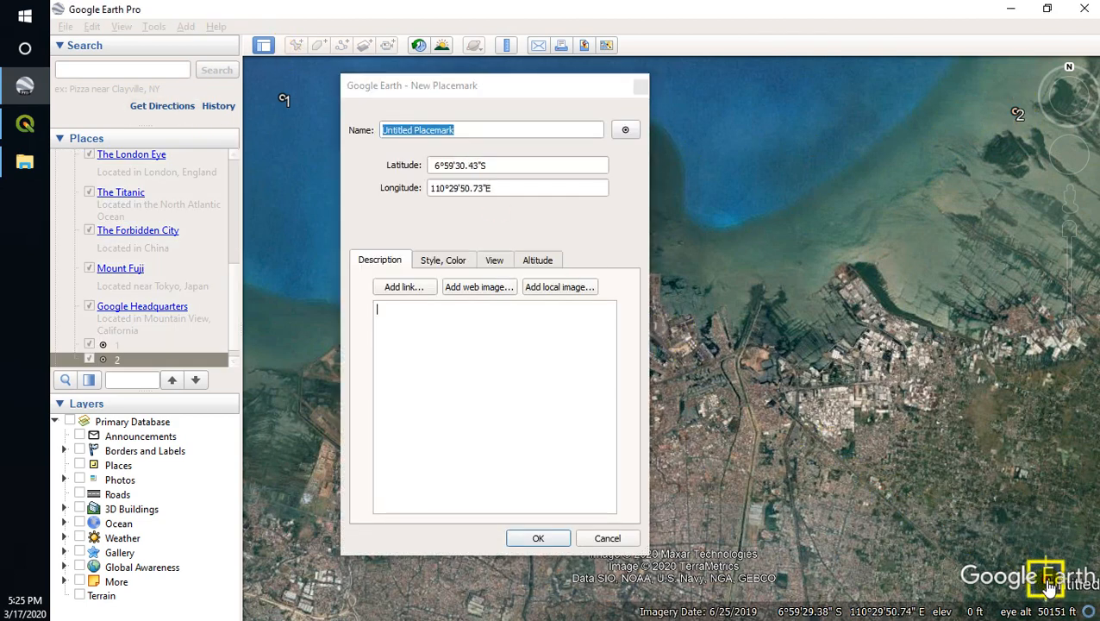
click(489, 128)
text(4)
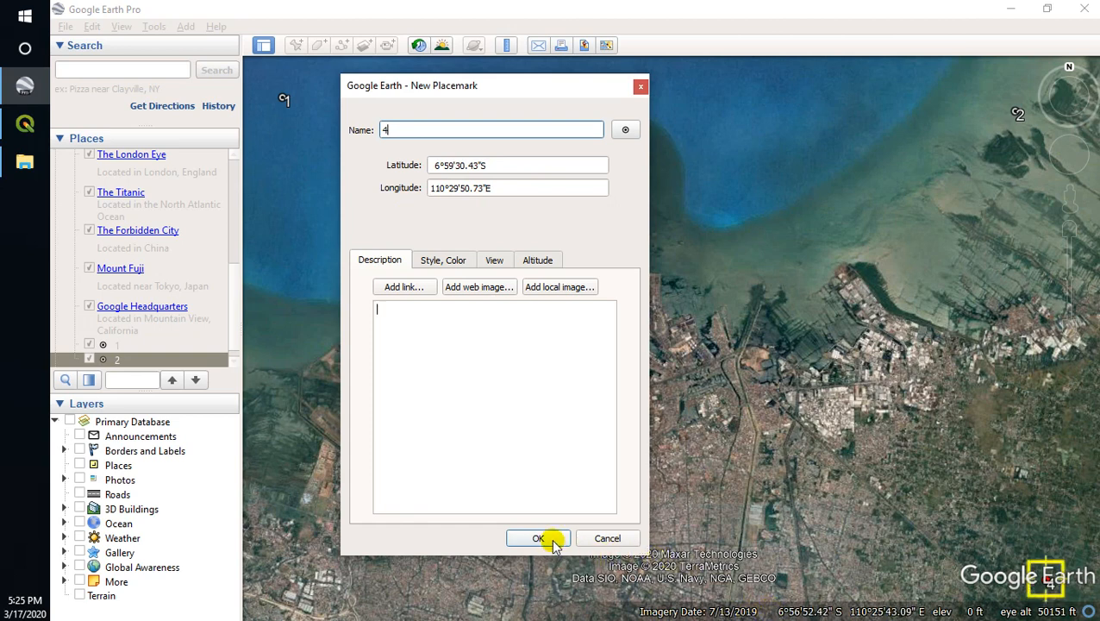
double_click(418, 131)
text(3)
click(541, 538)
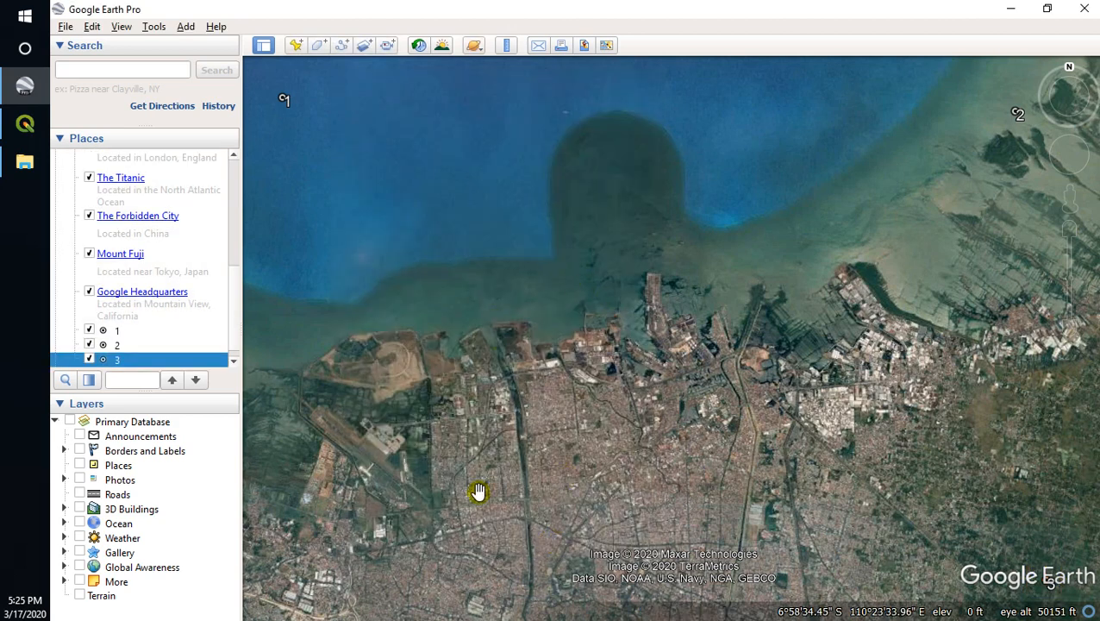
Add a placemark named 4 near the map's lower-left corner, at about 6°59'37"S, 110°21'35"E.
click(291, 48)
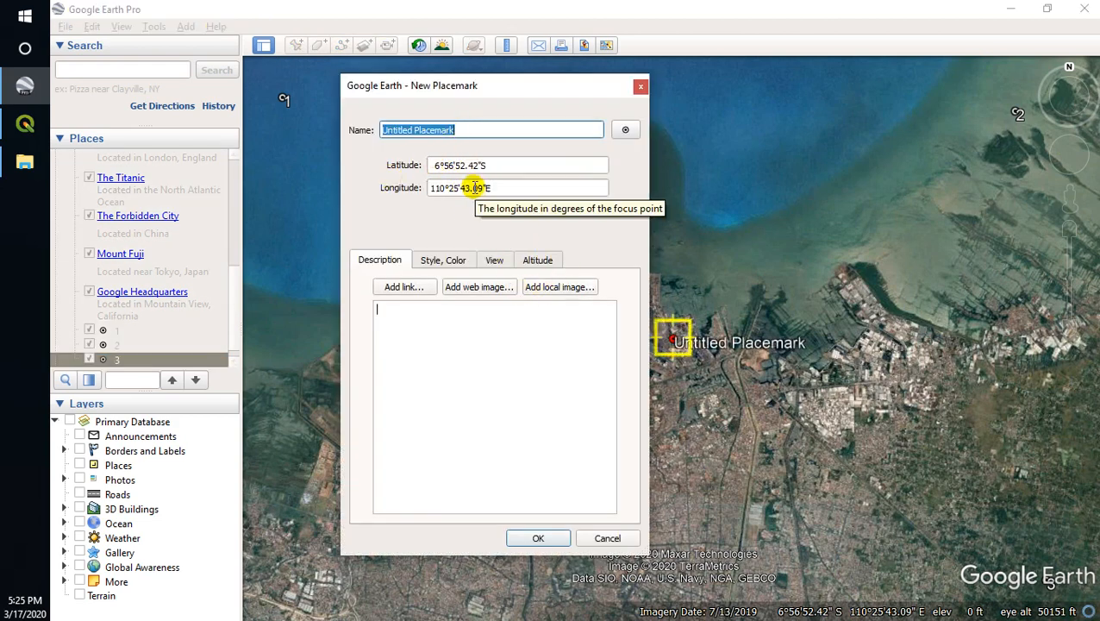
text(4)
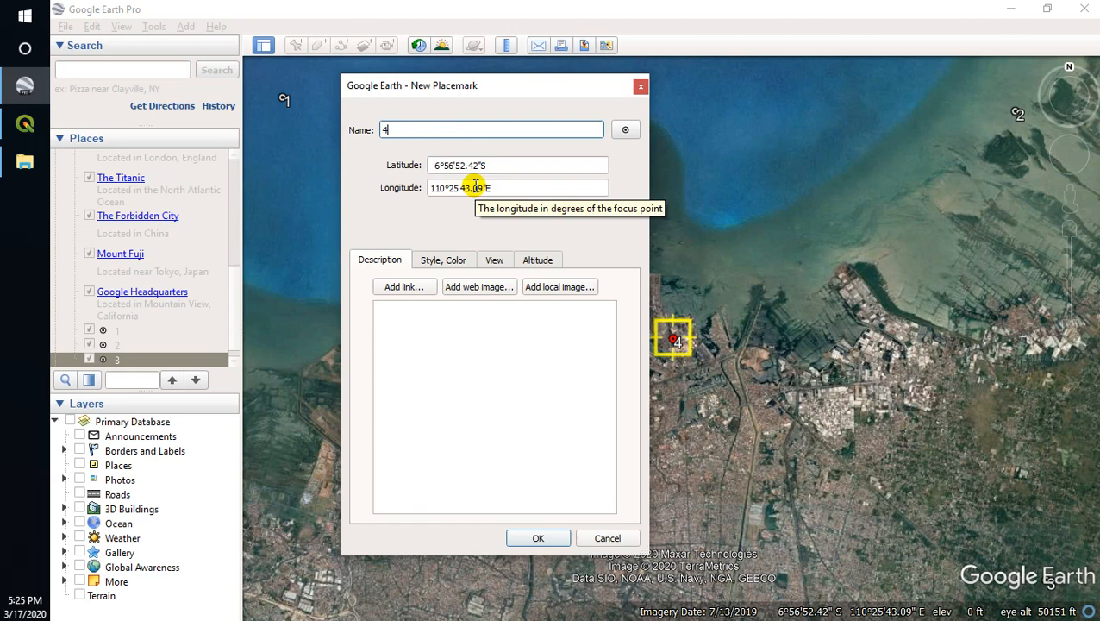
click(676, 343)
drag(676, 343, 301, 595)
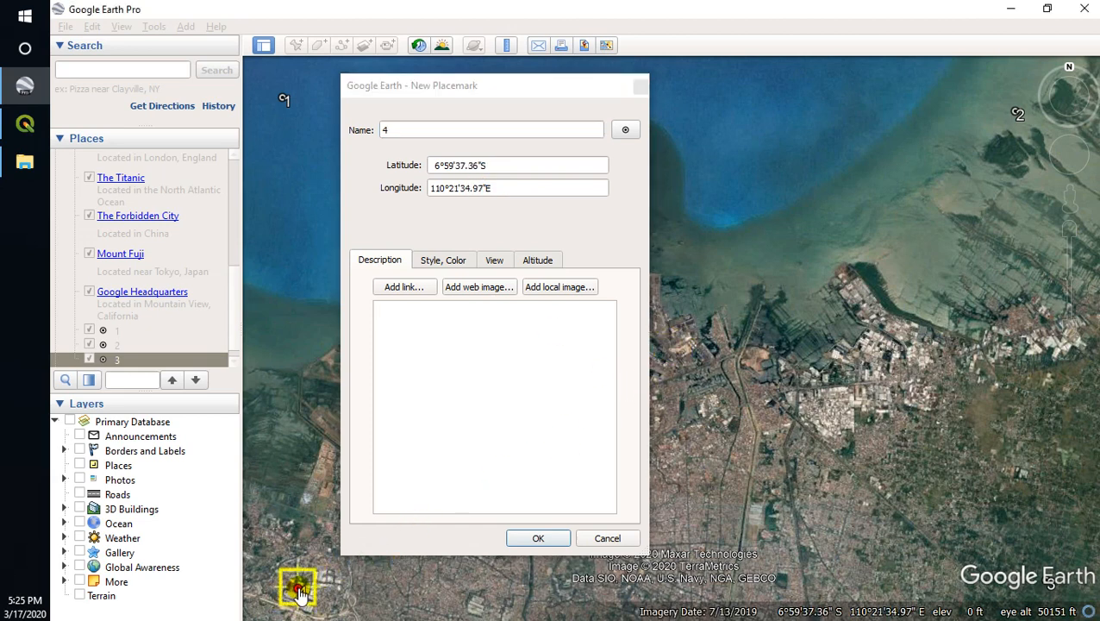
click(534, 539)
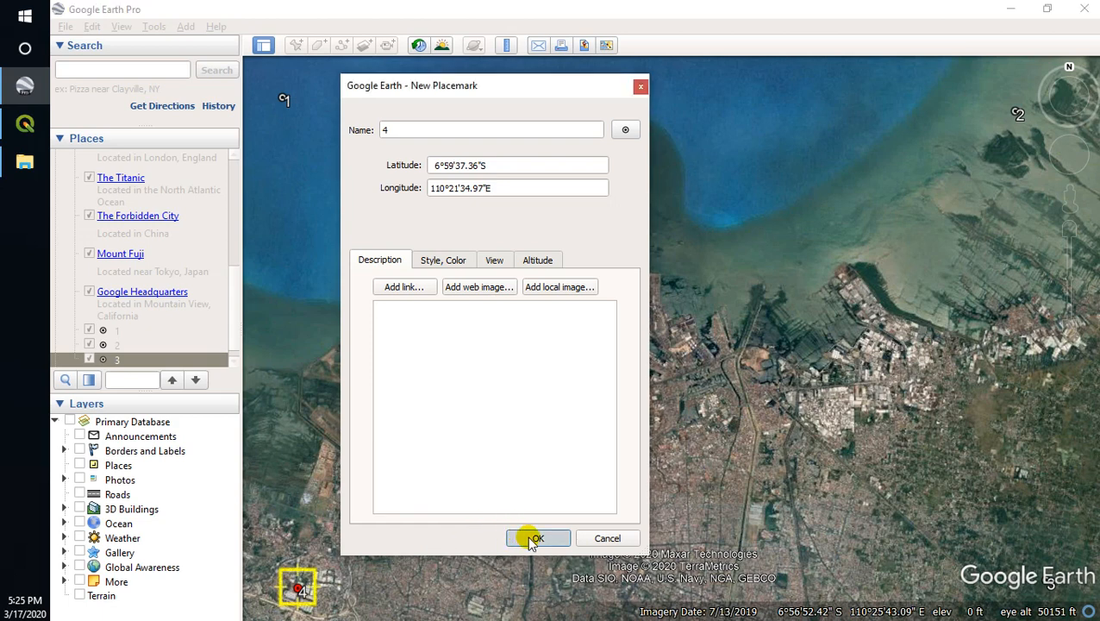
Reset both the tilt and the compass of the map view.
click(120, 27)
mouse_move(191, 314)
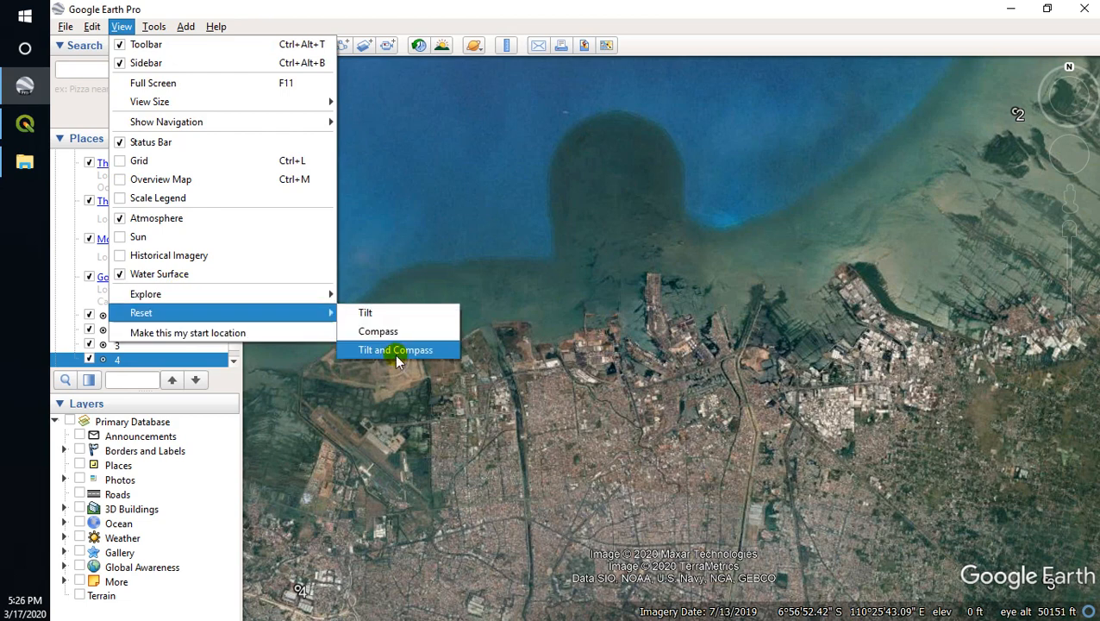
click(395, 350)
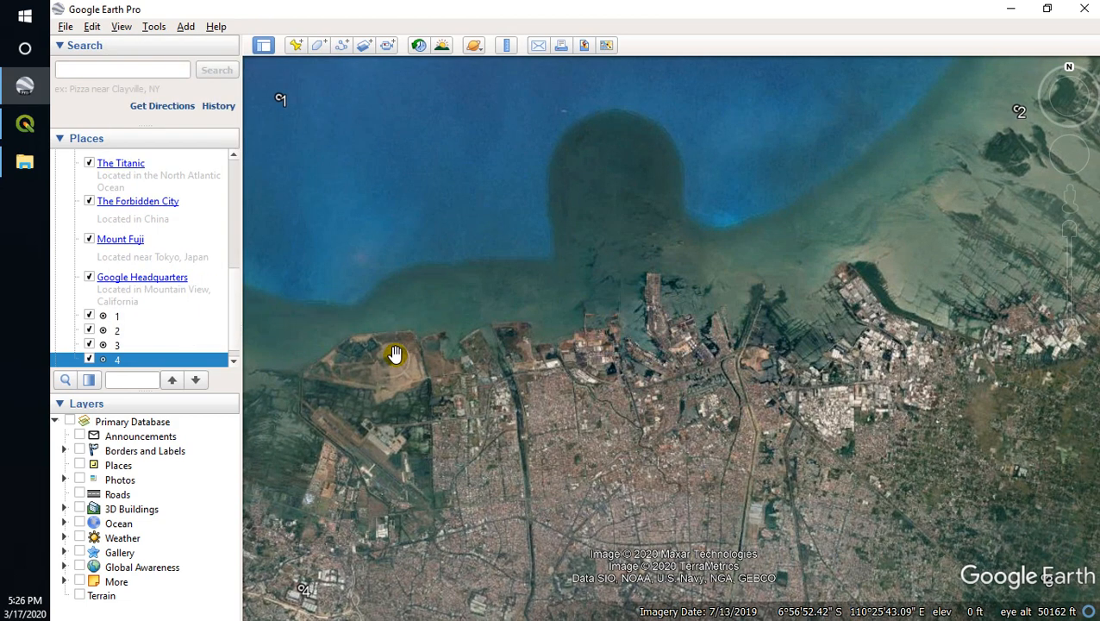
Start saving the map view as an image and choose the Maximum (4800x3025) resolution.
click(63, 28)
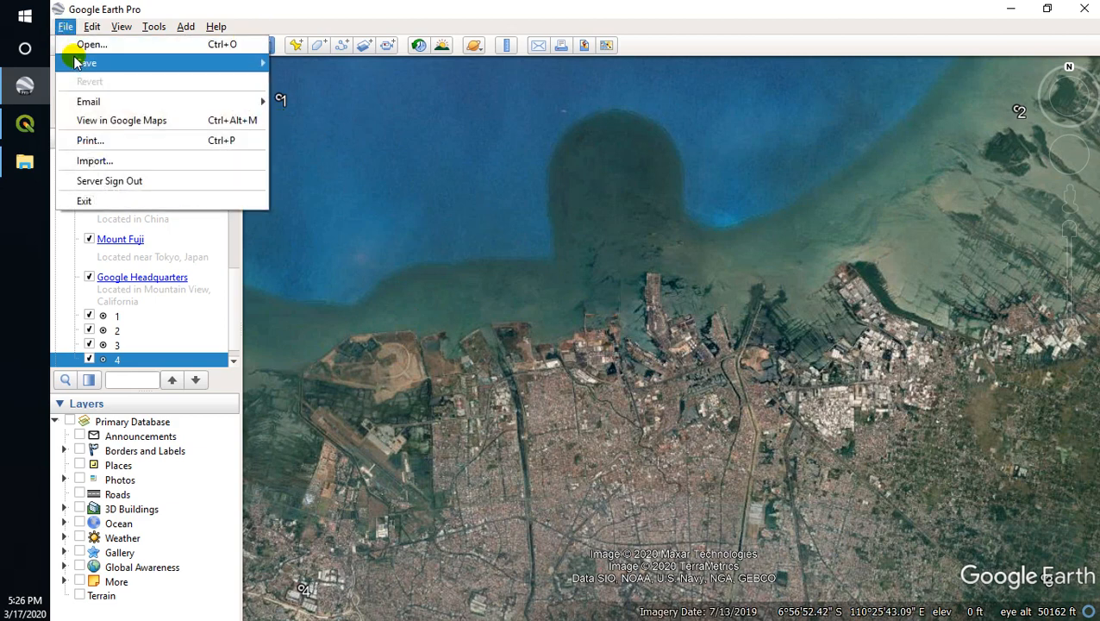
mouse_move(77, 62)
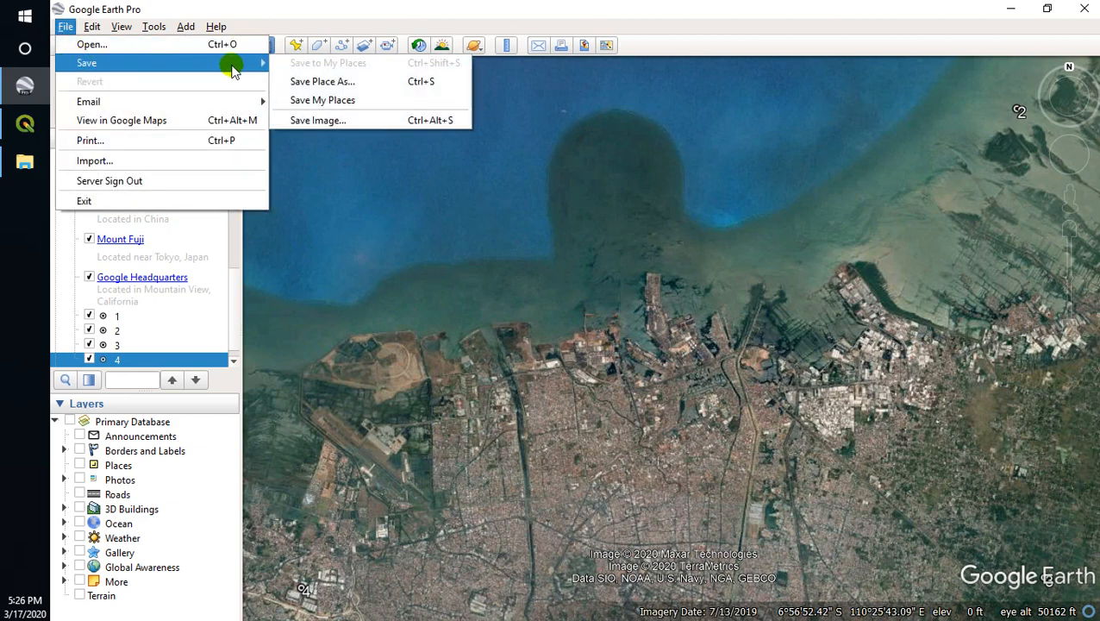
click(343, 126)
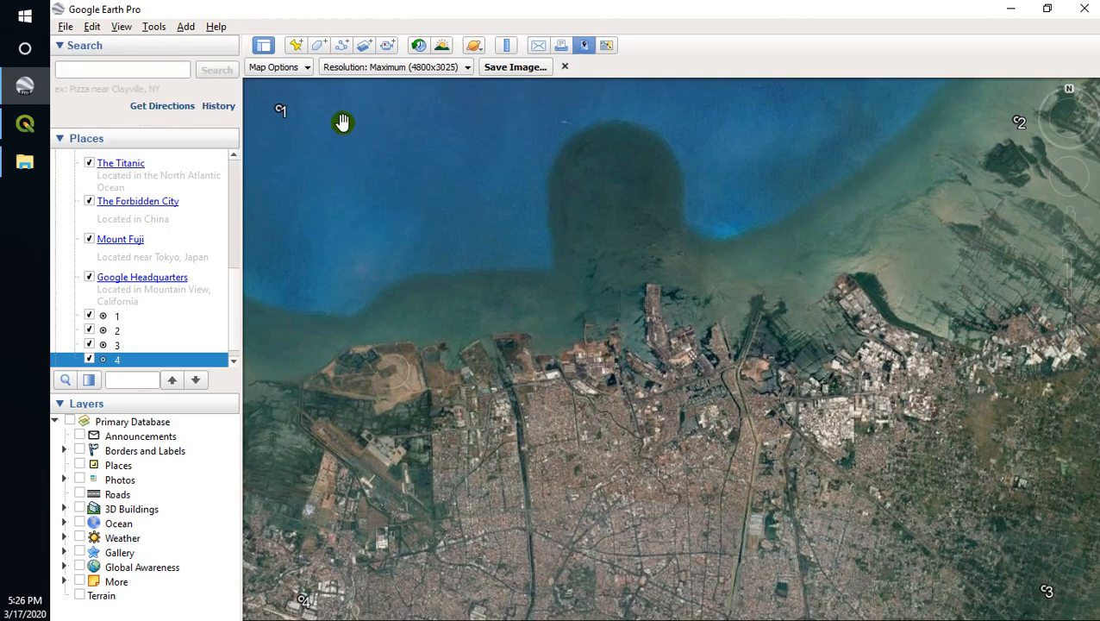
click(404, 67)
click(389, 179)
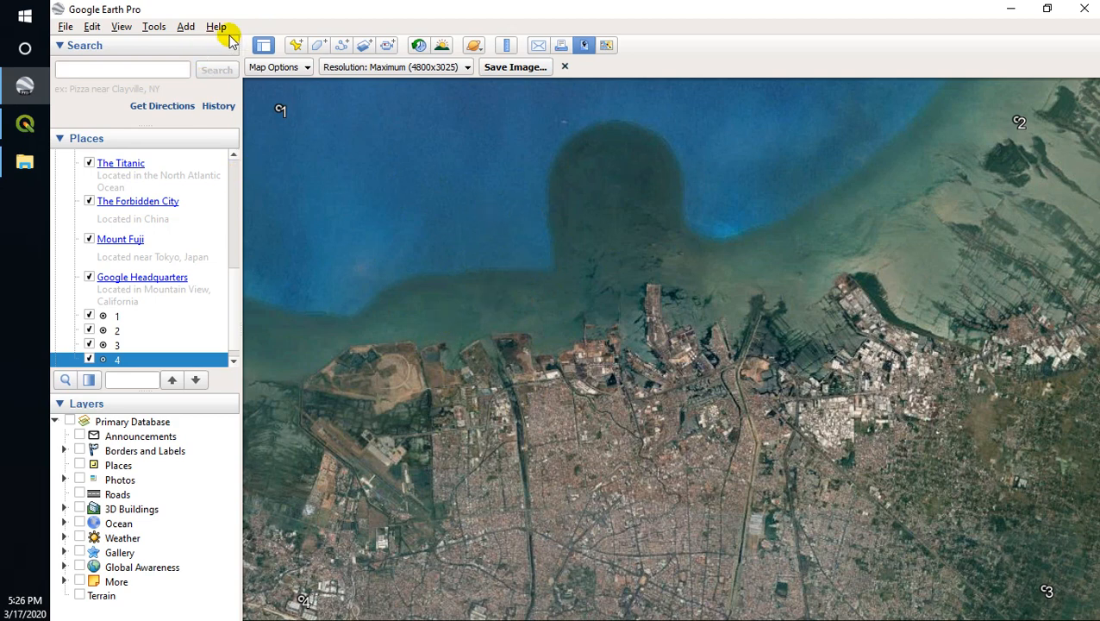
Enable the Legend, Scale and Compass elements in the map image options.
click(278, 67)
click(272, 139)
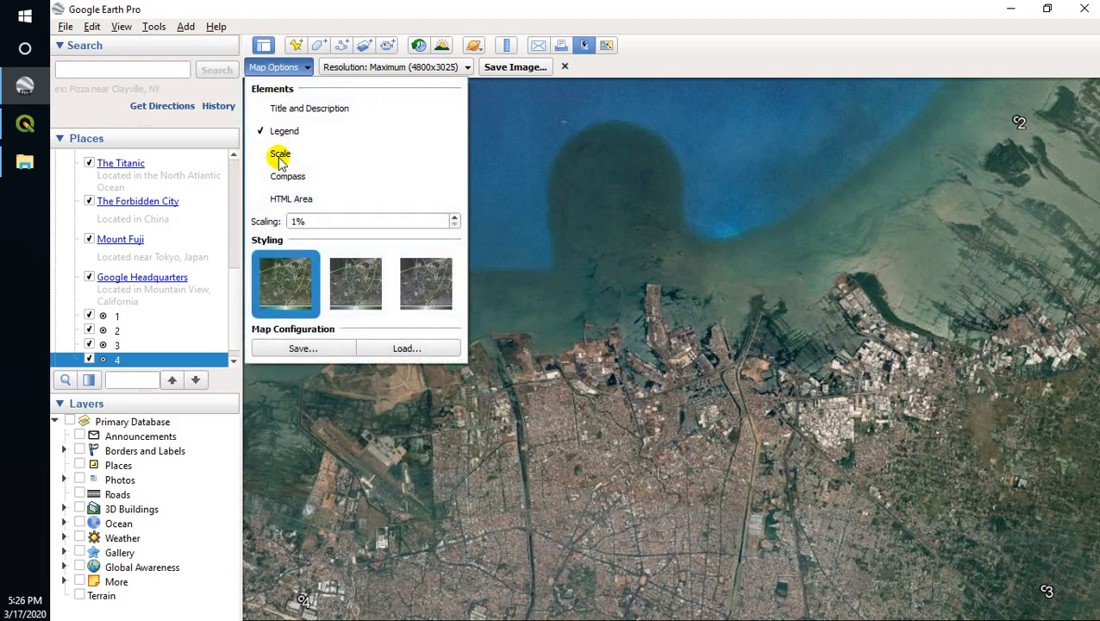
click(278, 67)
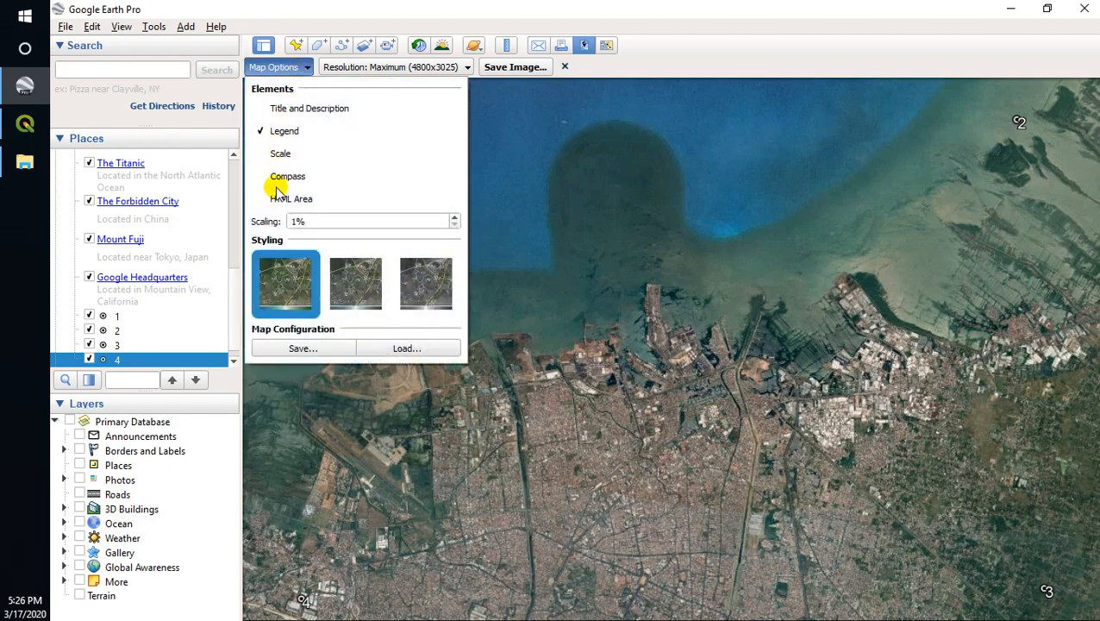
click(267, 134)
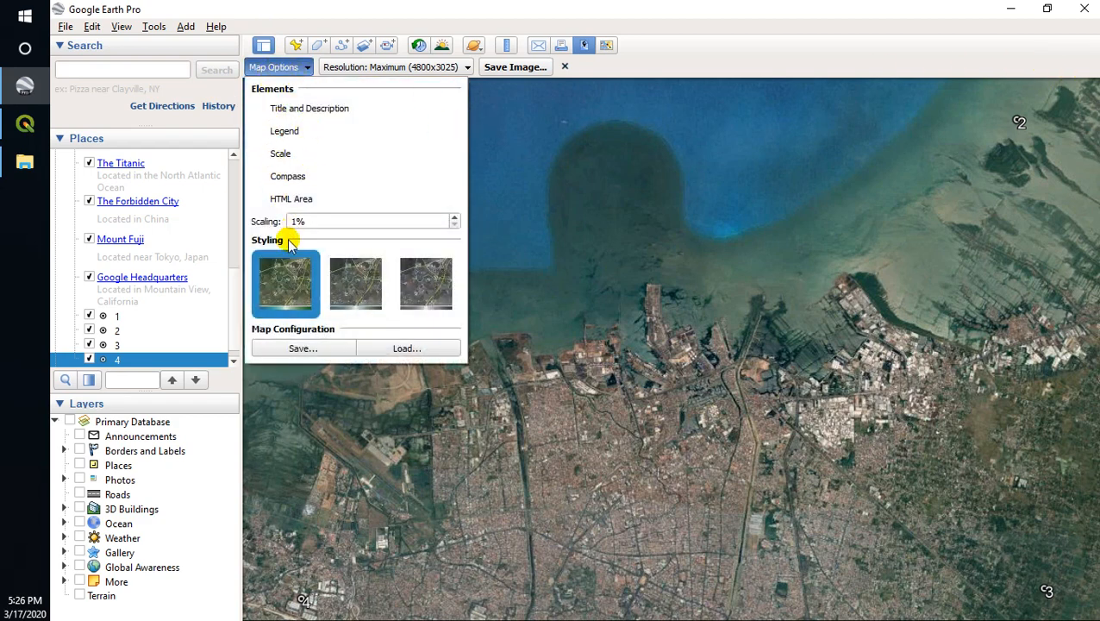
click(275, 176)
click(277, 155)
click(276, 131)
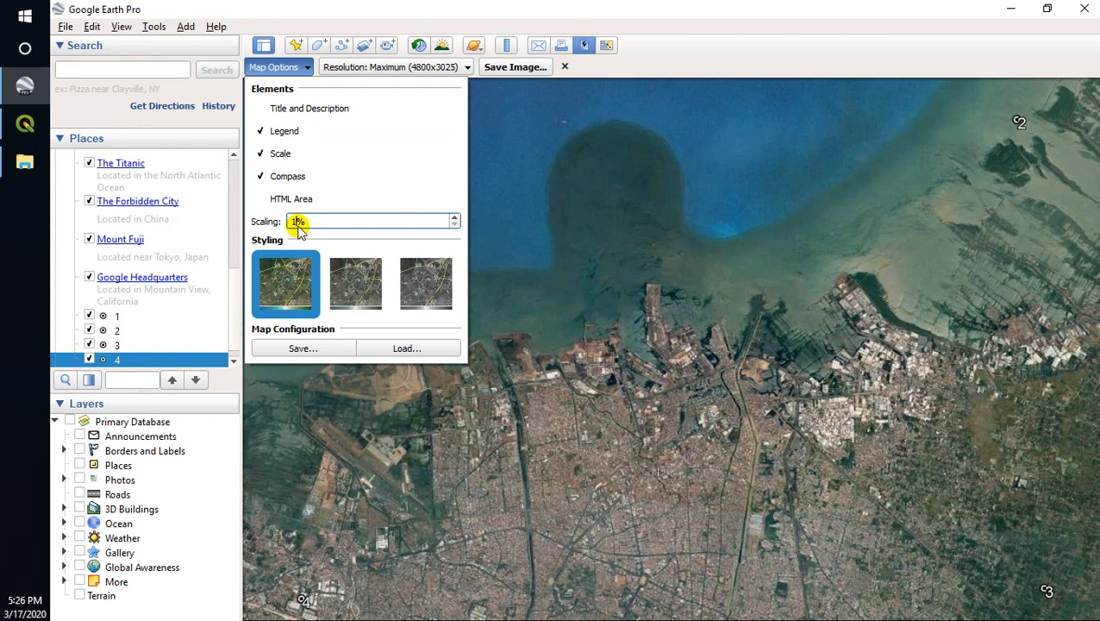
Try scaling the map elements to 1000%, then set the scaling to 1%.
click(373, 71)
click(295, 71)
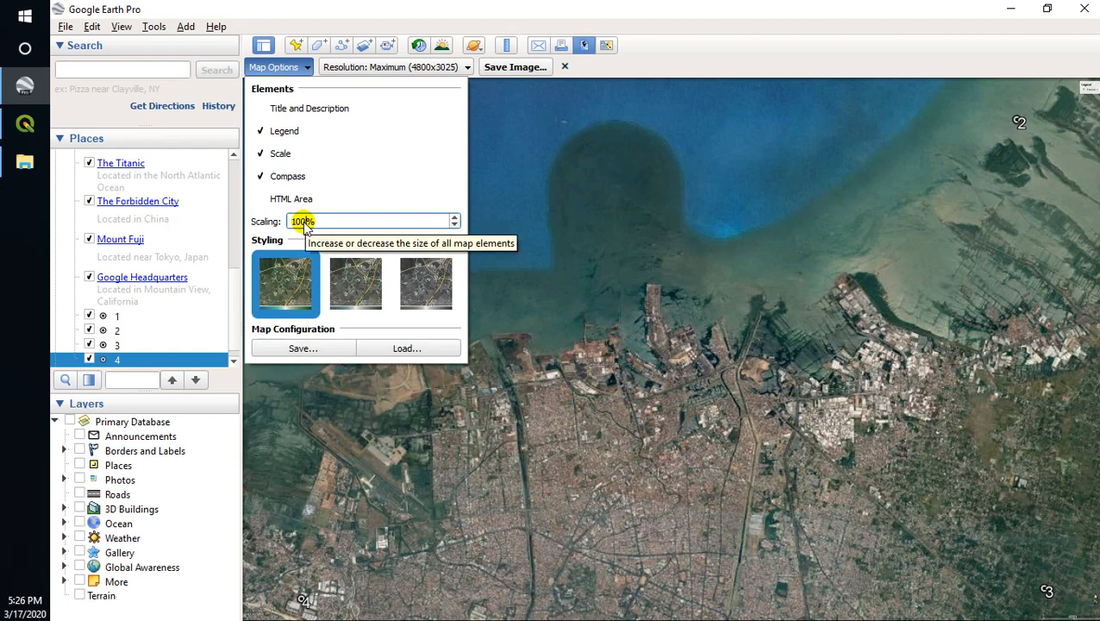
text(1000)
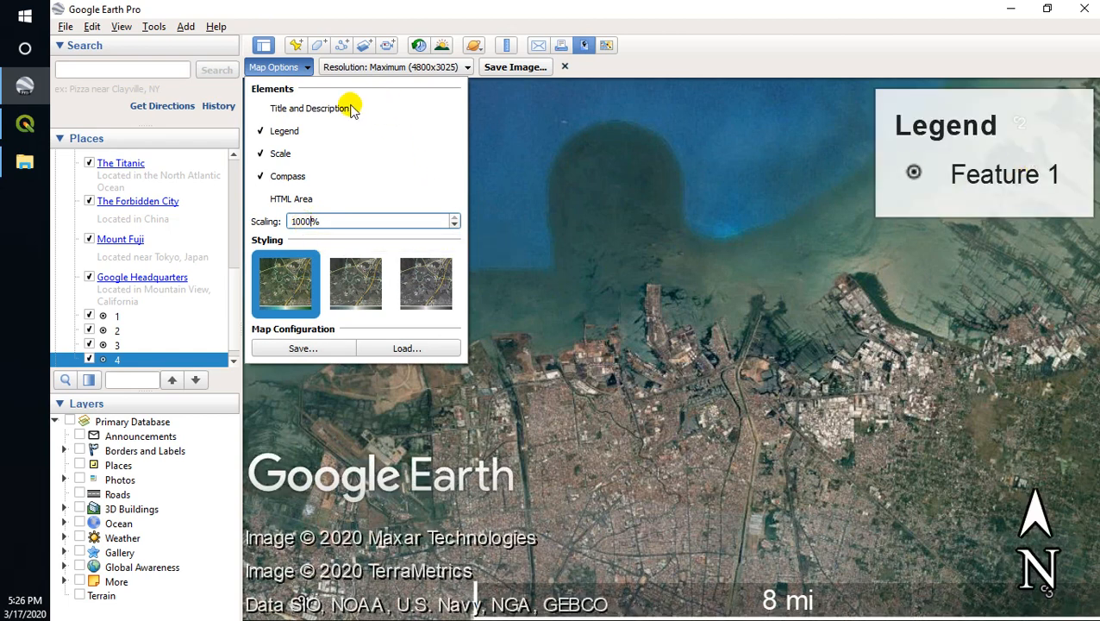
text(1)
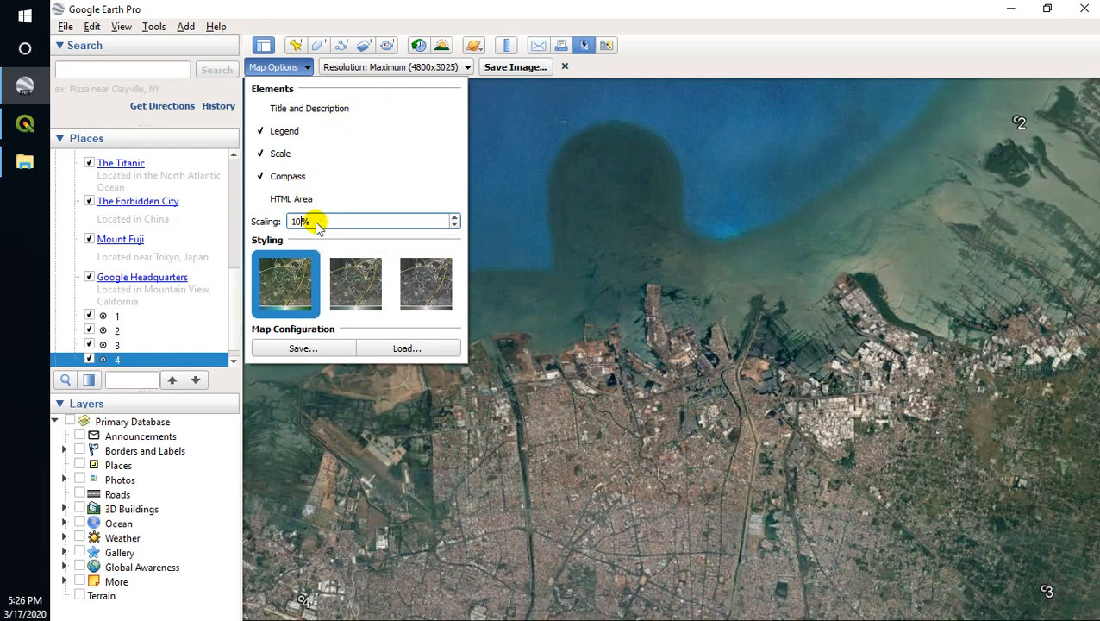
Disable the Legend, Scale and Compass elements in the map image options.
click(260, 131)
click(260, 155)
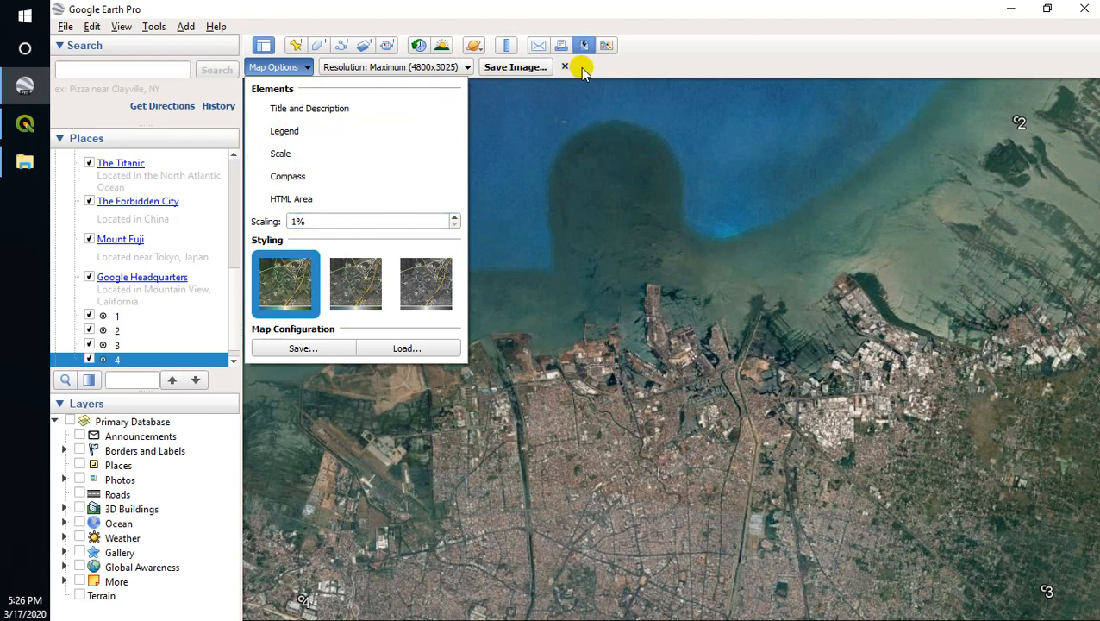
click(612, 74)
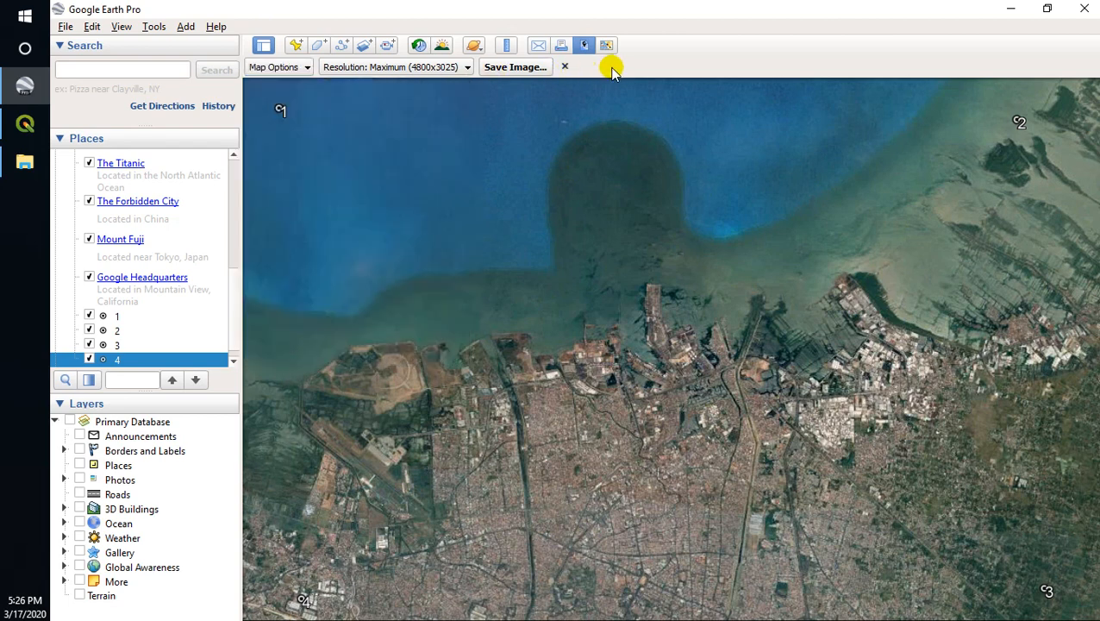
Save the map view as a JPEG image named smg2 in the Rectifikasi folder.
click(501, 73)
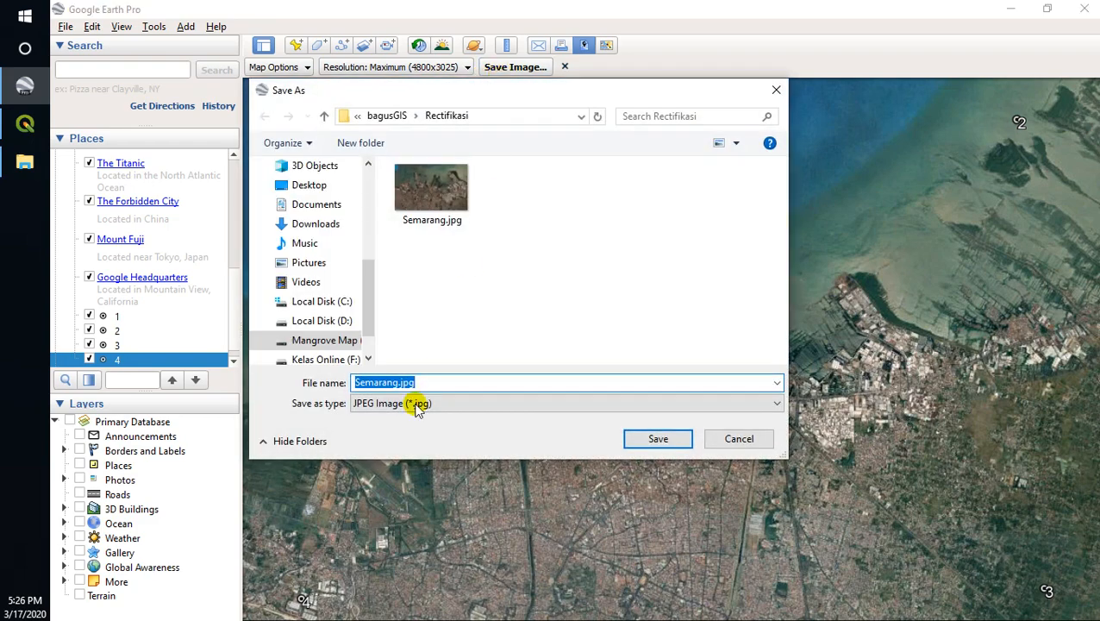
click(430, 382)
double_click(430, 382)
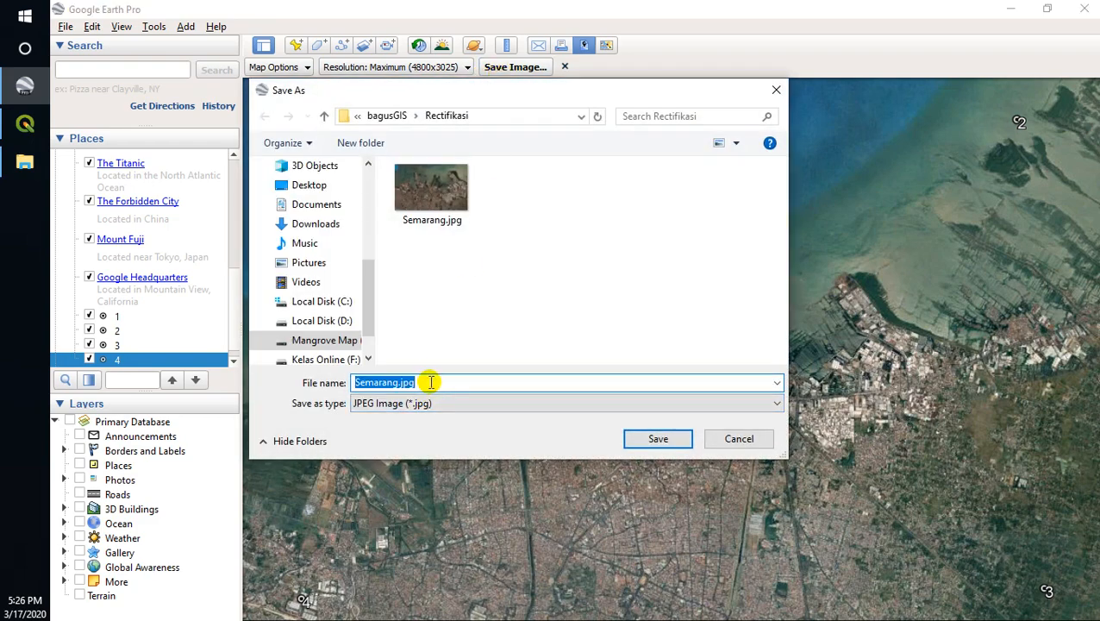
text(smg2)
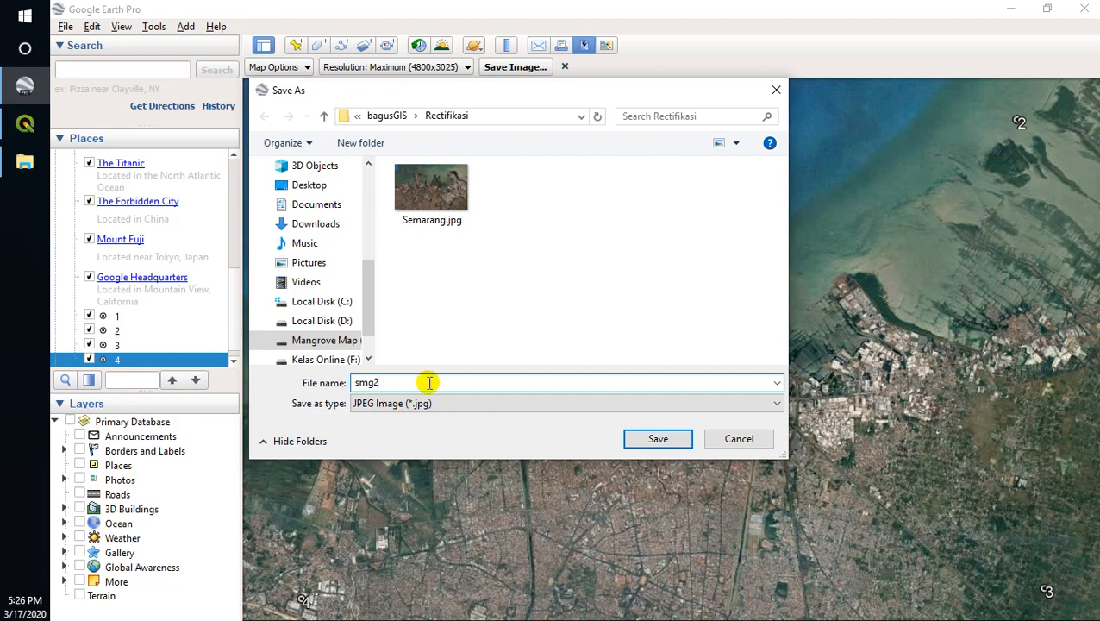
click(658, 438)
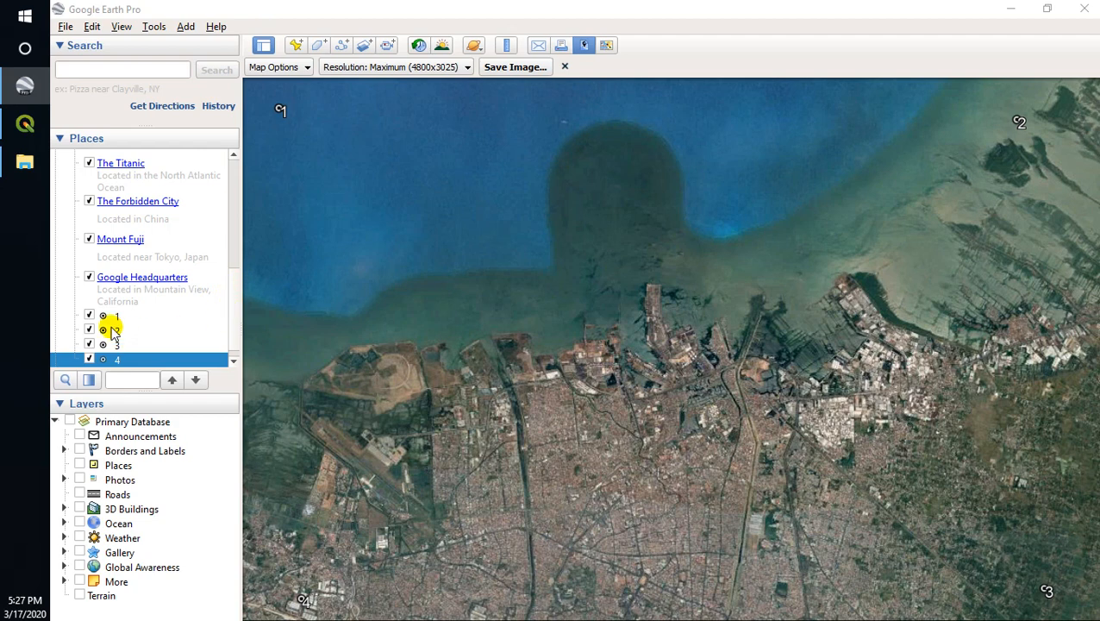
Add a new folder named koordinat1 alongside the numbered placemarks in the saved places.
click(112, 326)
click(119, 302)
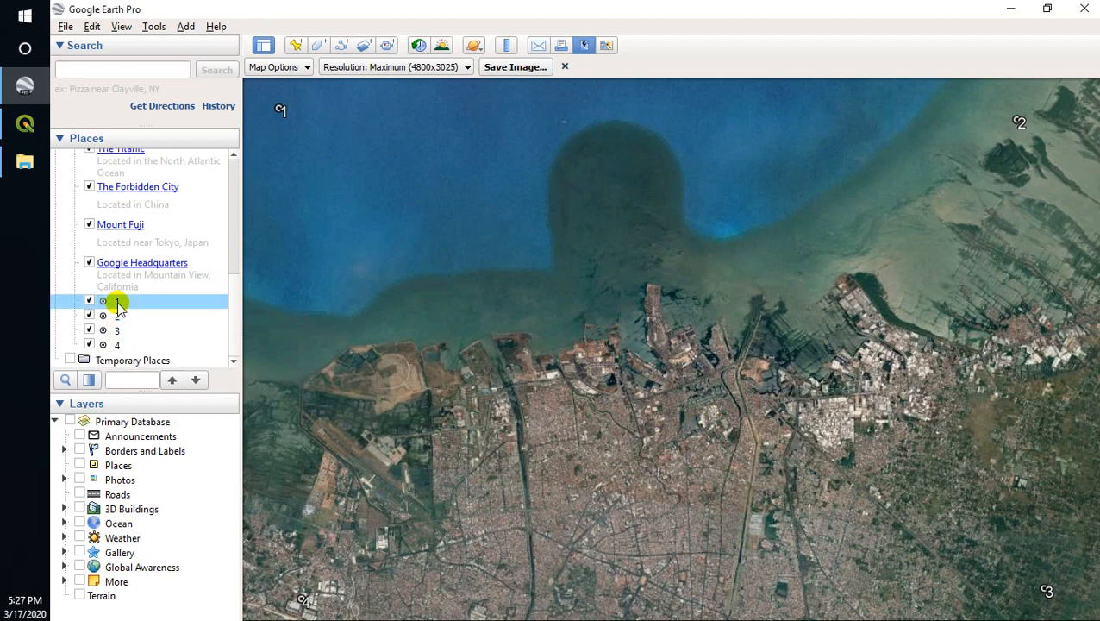
right_click(118, 301)
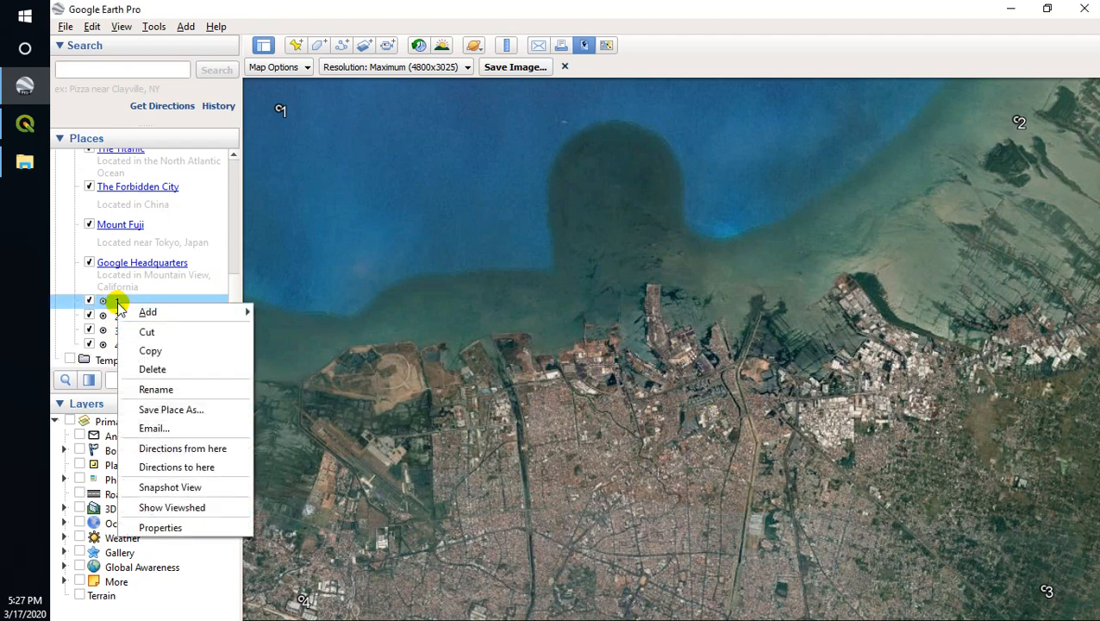
mouse_move(153, 312)
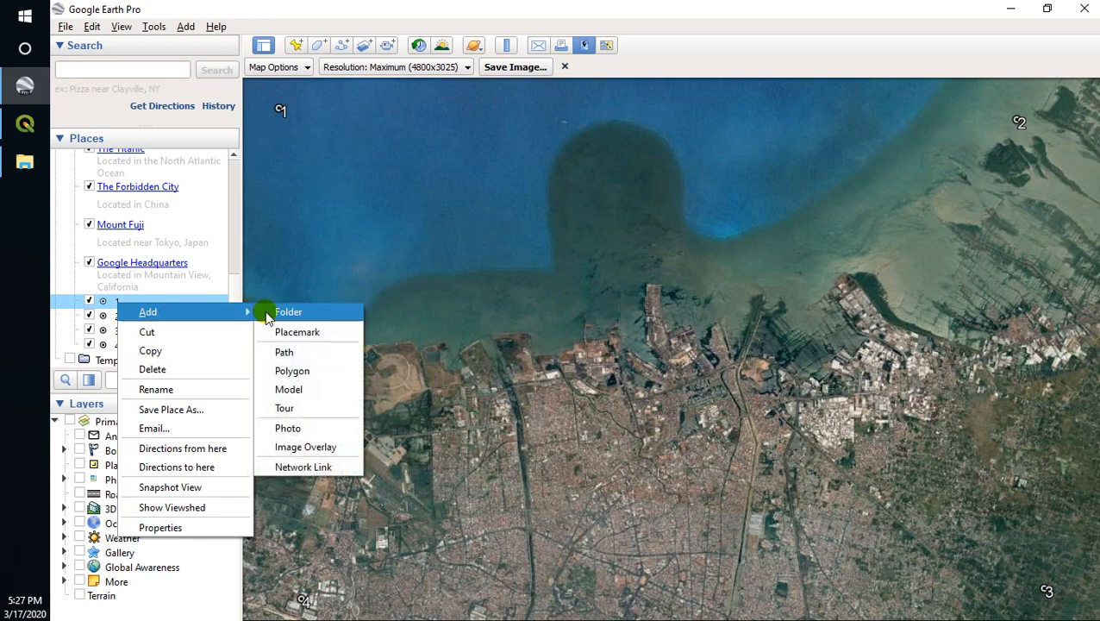
click(267, 314)
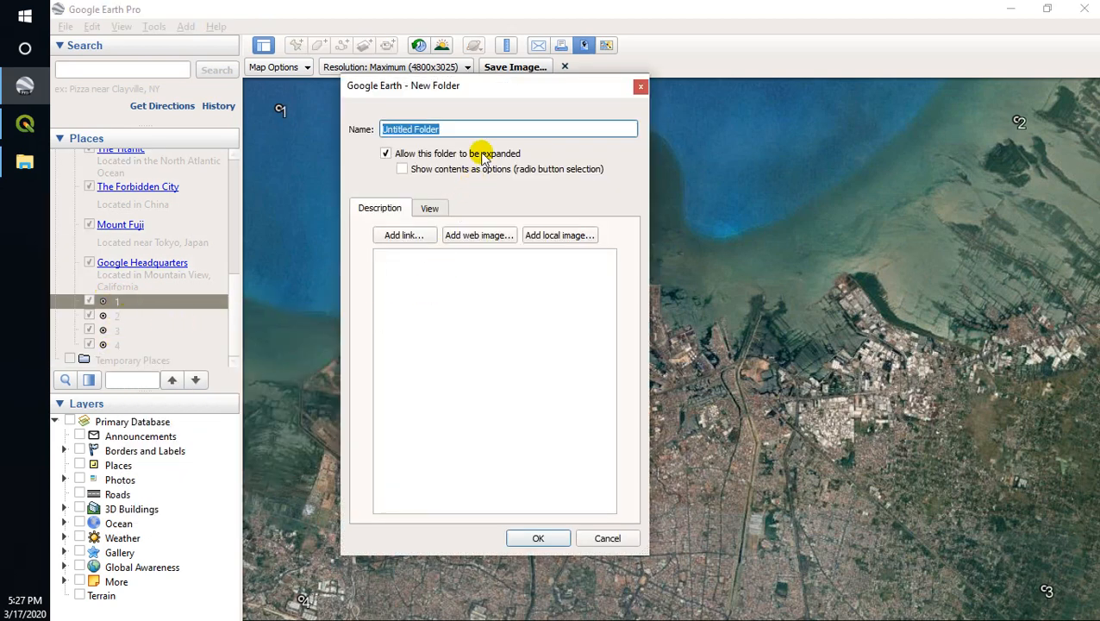
text(kml)
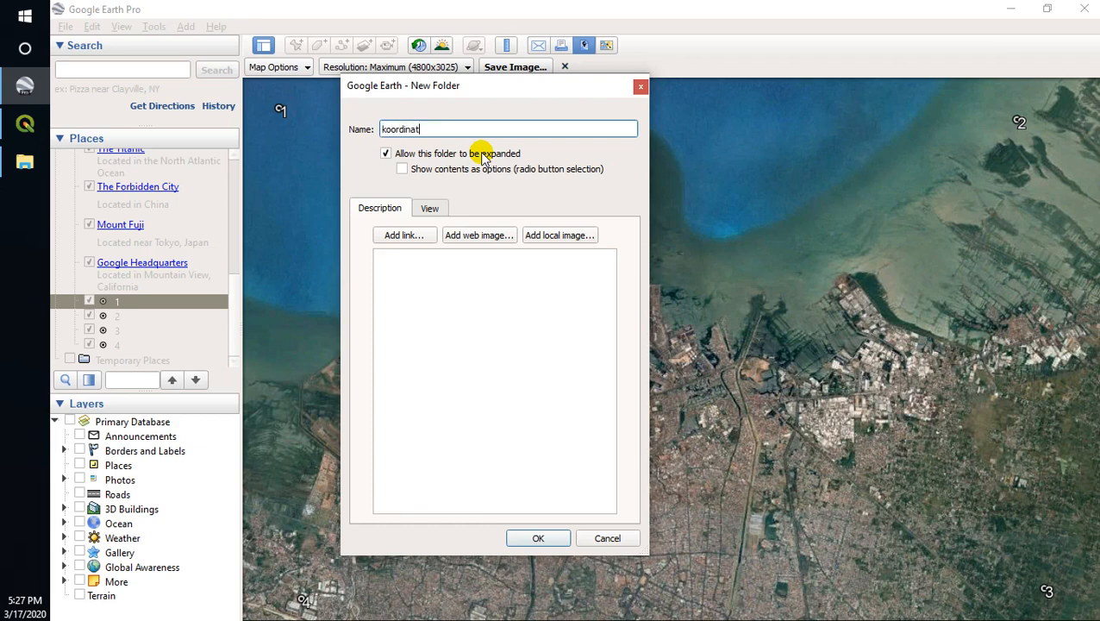
click(526, 538)
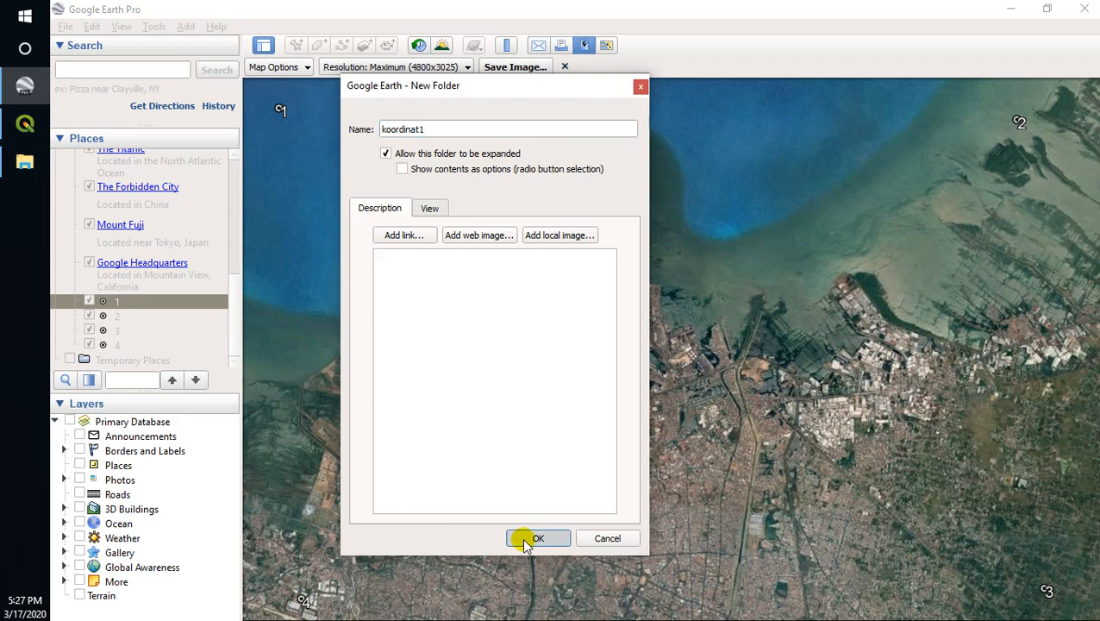
Move placemark 1 into the koordinat1 folder.
click(119, 303)
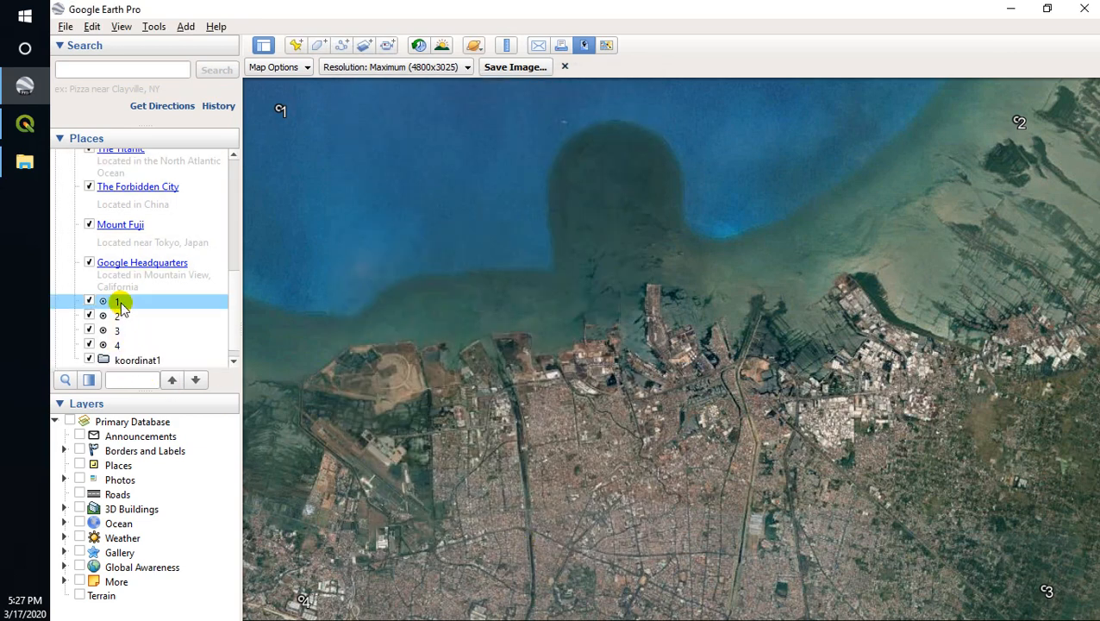
drag(121, 304, 127, 343)
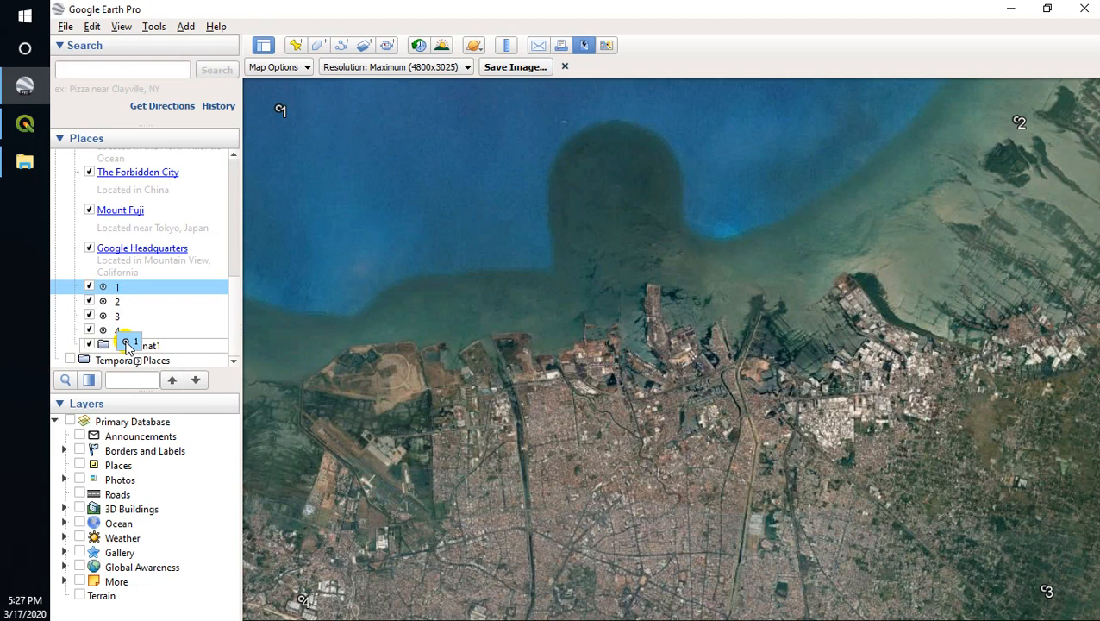
drag(128, 343, 126, 345)
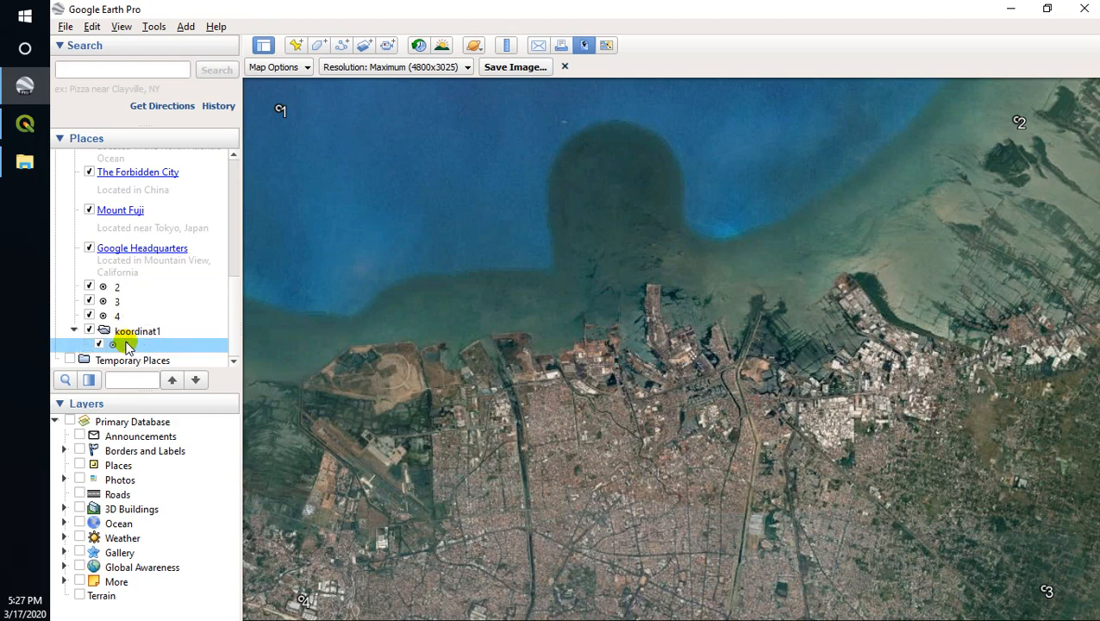
Move placemarks 2, 3 and 4 together into the koordinat1 folder.
click(120, 291)
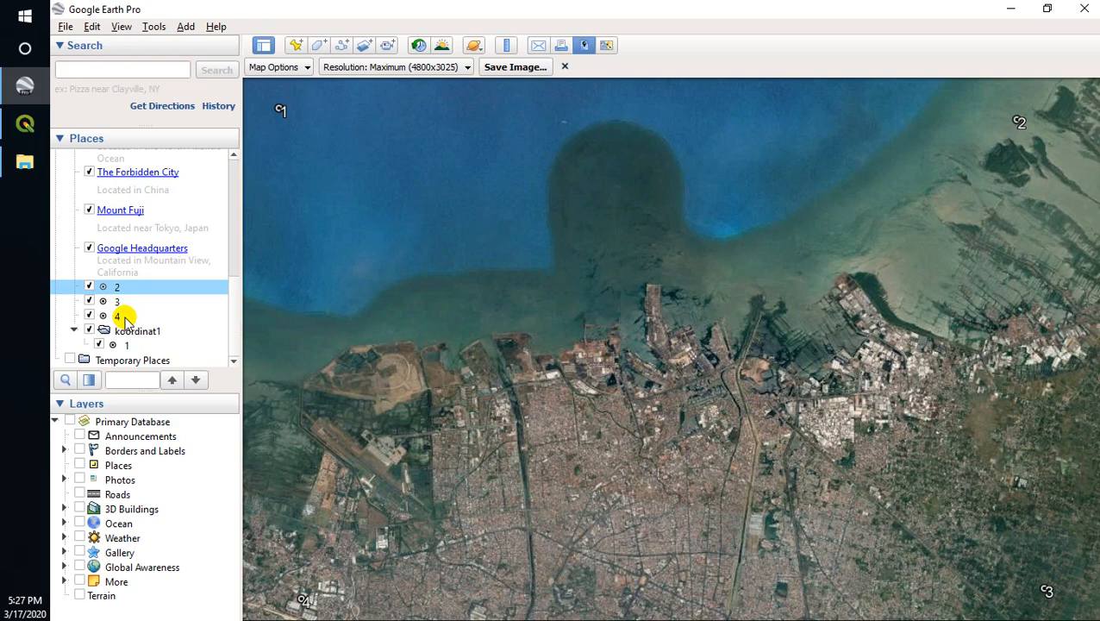
shift+click(125, 318)
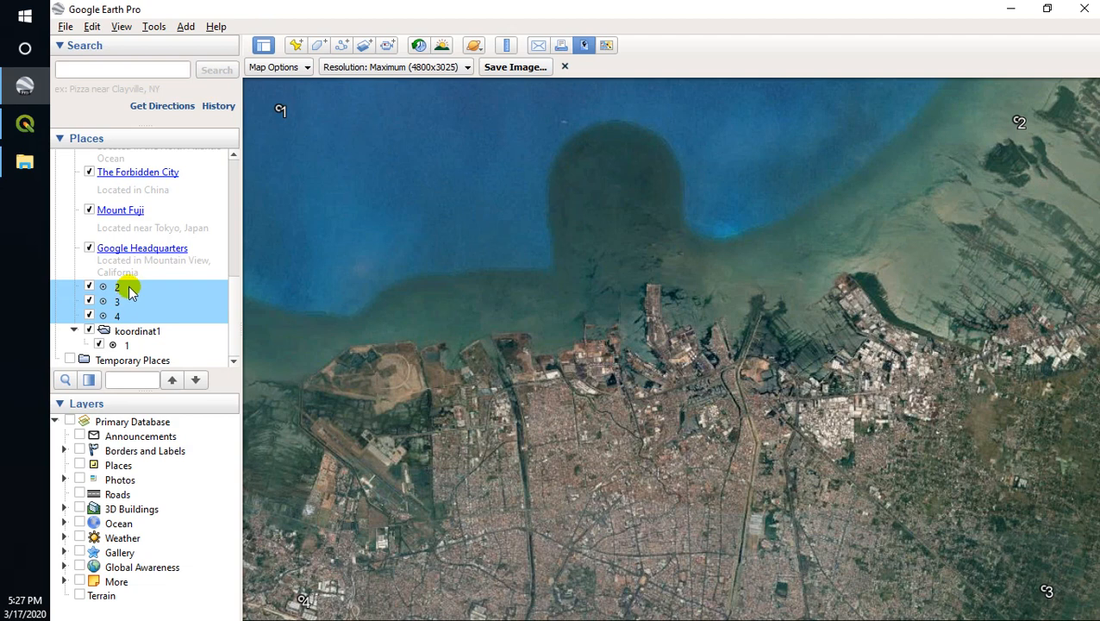
click(129, 291)
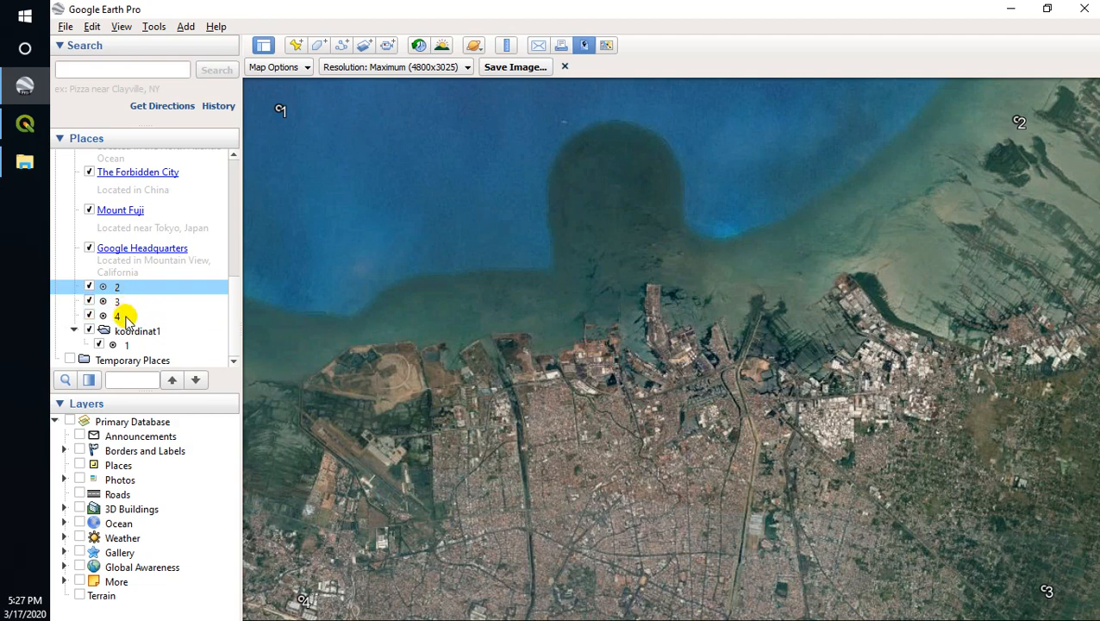
shift+click(125, 316)
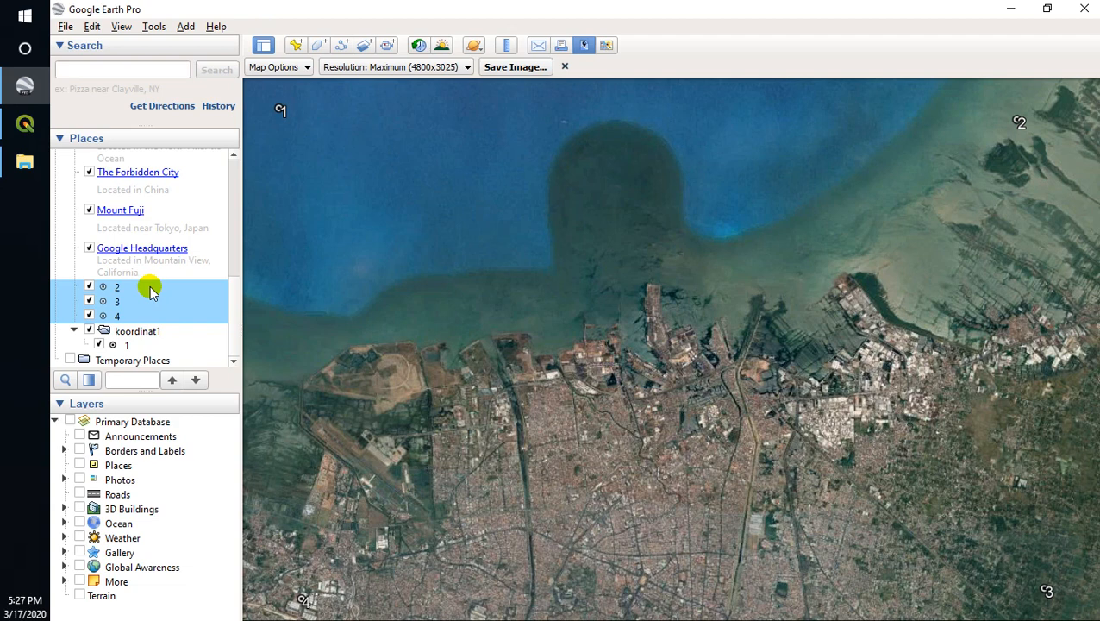
drag(150, 292, 145, 349)
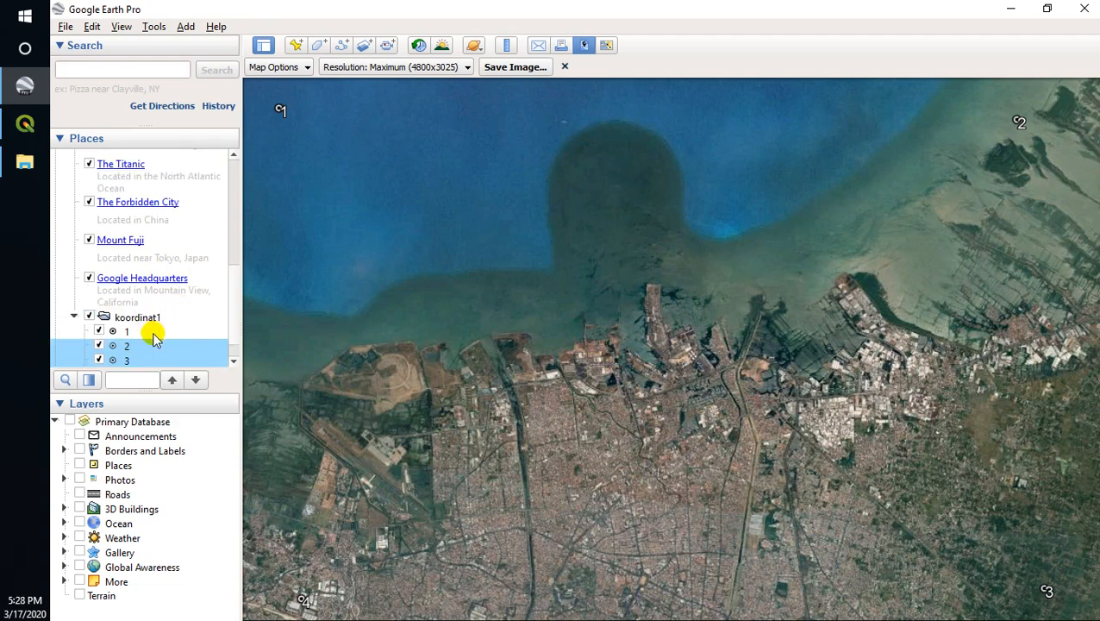
Save the koordinat1 folder as koordinat1.kml in the Rectifikasi folder, using the Kml (*.kml) file type.
scroll(150, 334, down, 1)
click(138, 287)
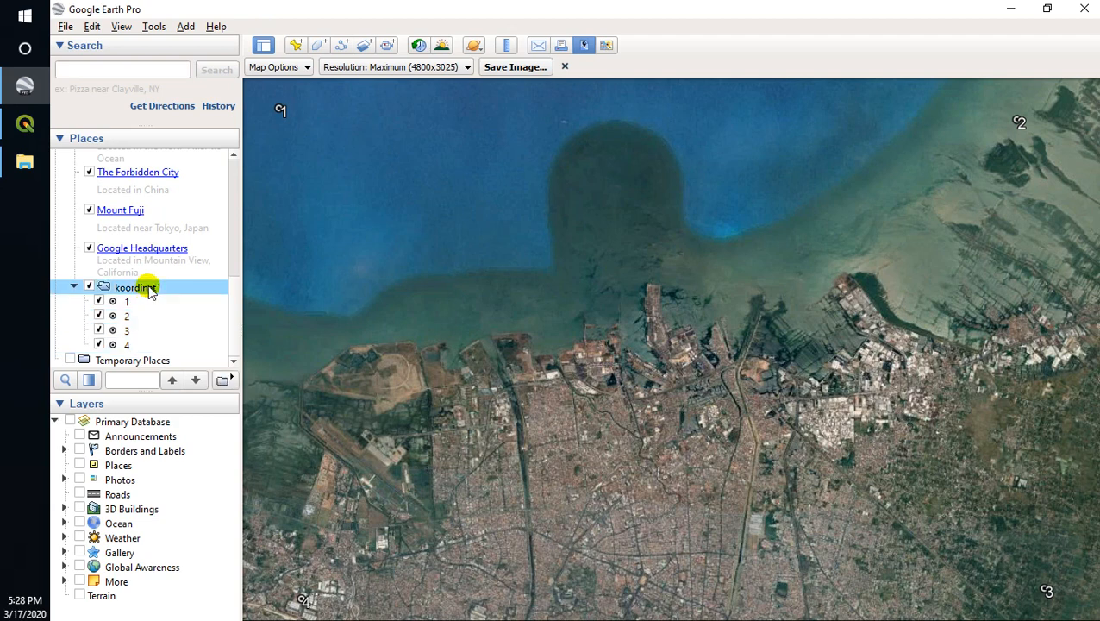
right_click(149, 292)
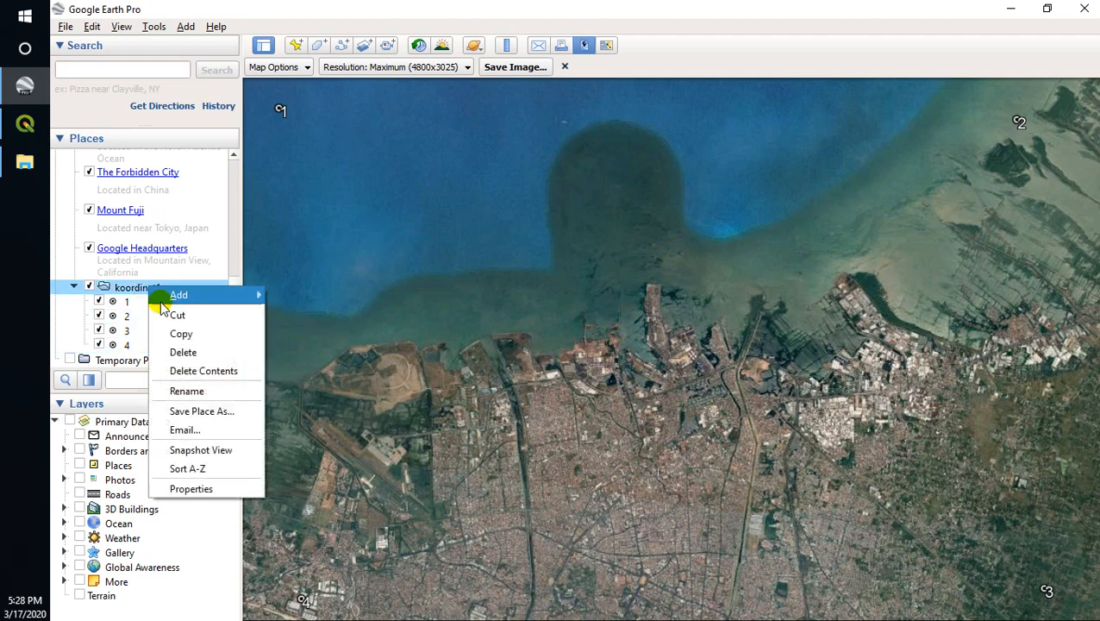
click(211, 412)
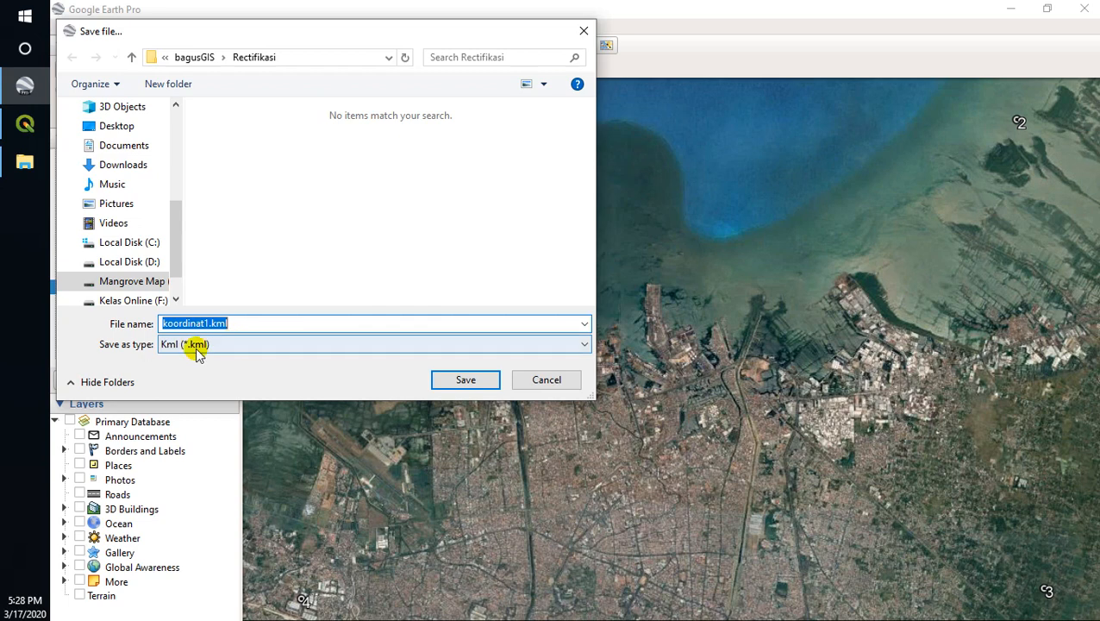
click(216, 344)
click(220, 372)
click(254, 344)
click(252, 358)
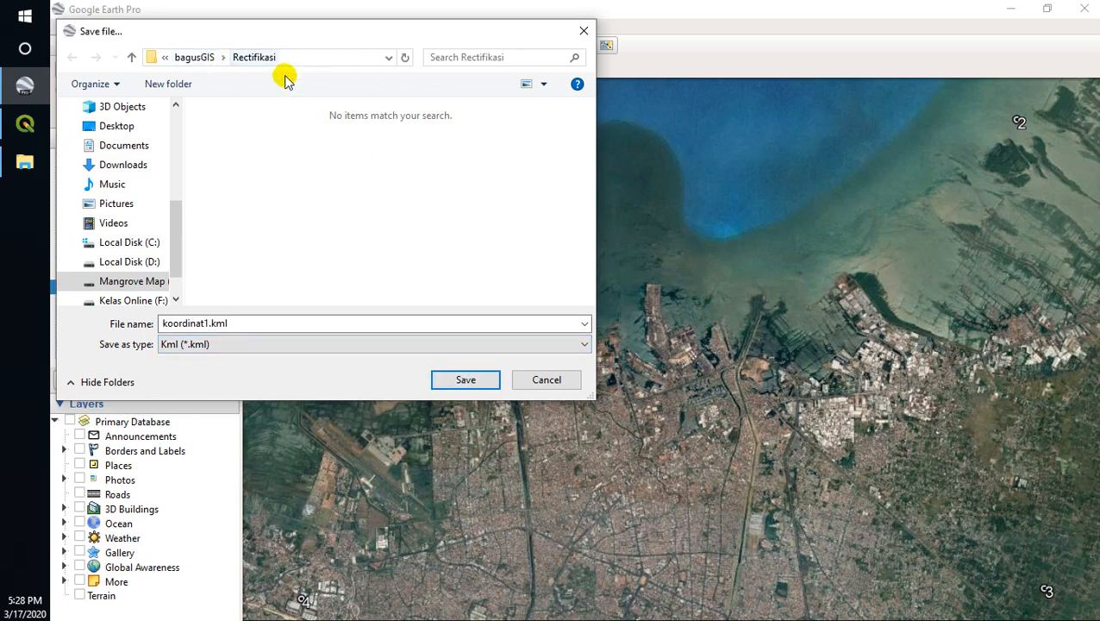
click(473, 377)
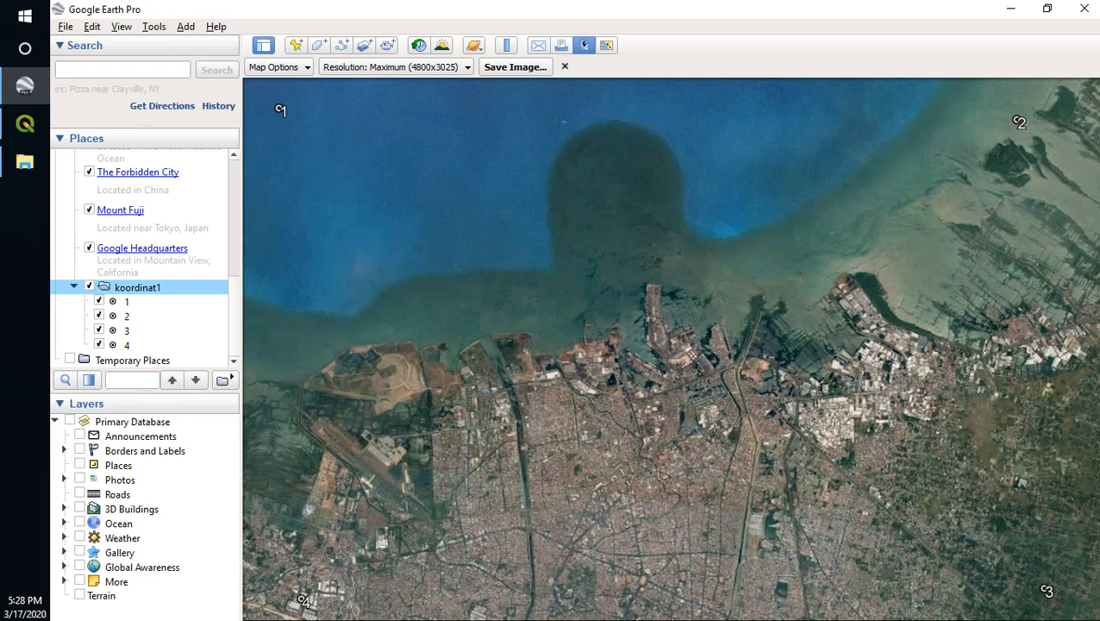
Switch to QGIS and collapse the XYZ Tiles group in the data source browser.
click(24, 125)
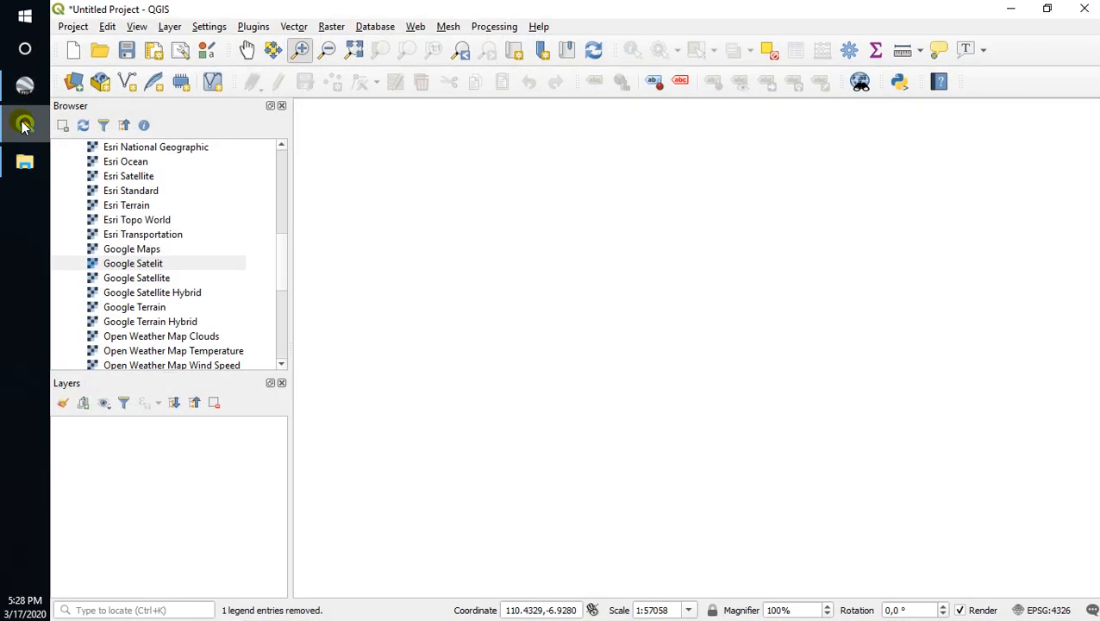
scroll(191, 269, up, 6)
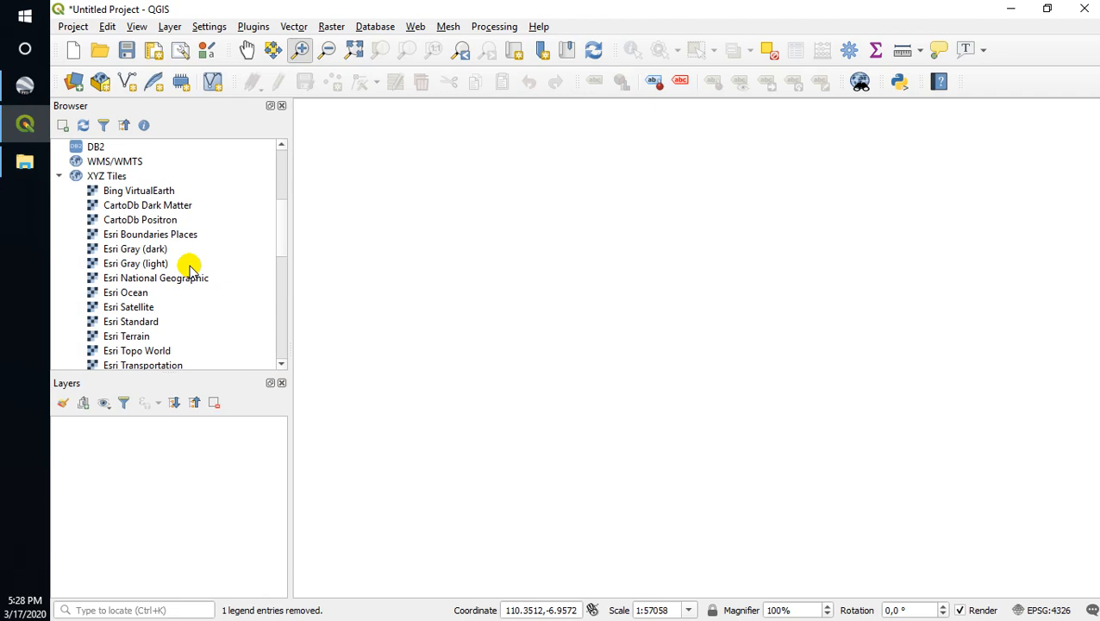
scroll(182, 275, down, 3)
scroll(129, 220, down, 7)
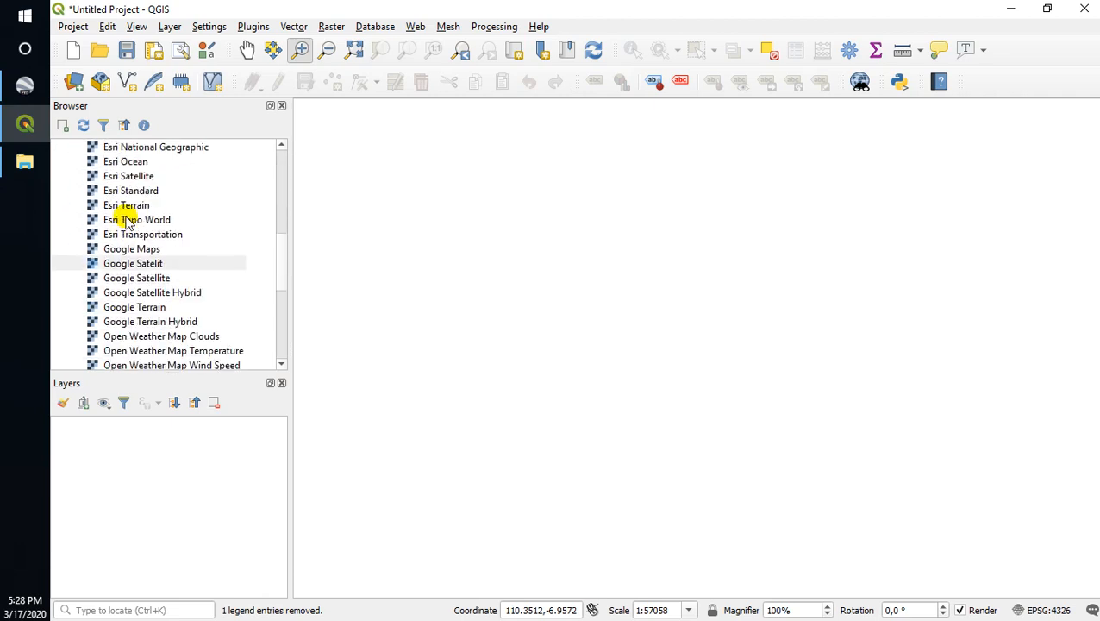
scroll(146, 293, up, 4)
scroll(147, 310, up, 3)
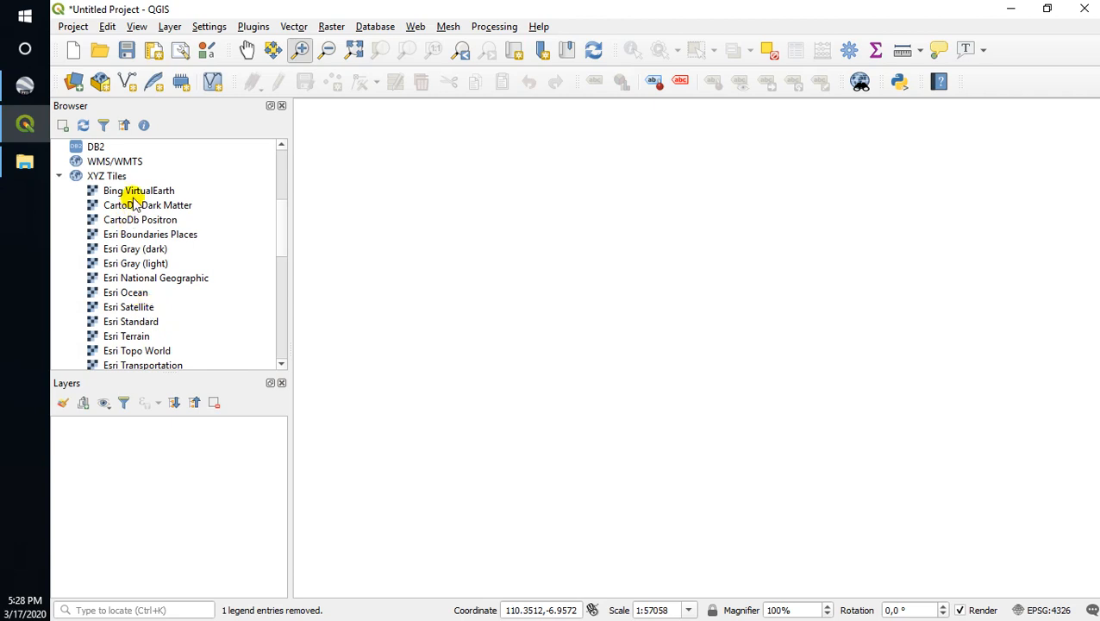
click(58, 176)
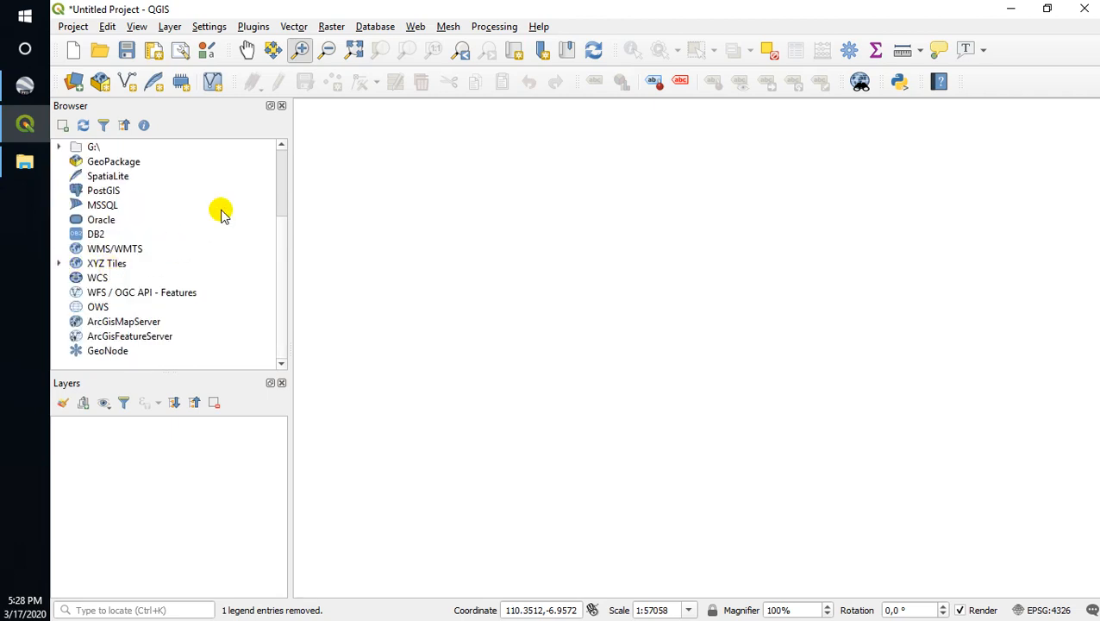
Check that the Georeferencer GDAL plugin is enabled among the installed plugins.
click(332, 26)
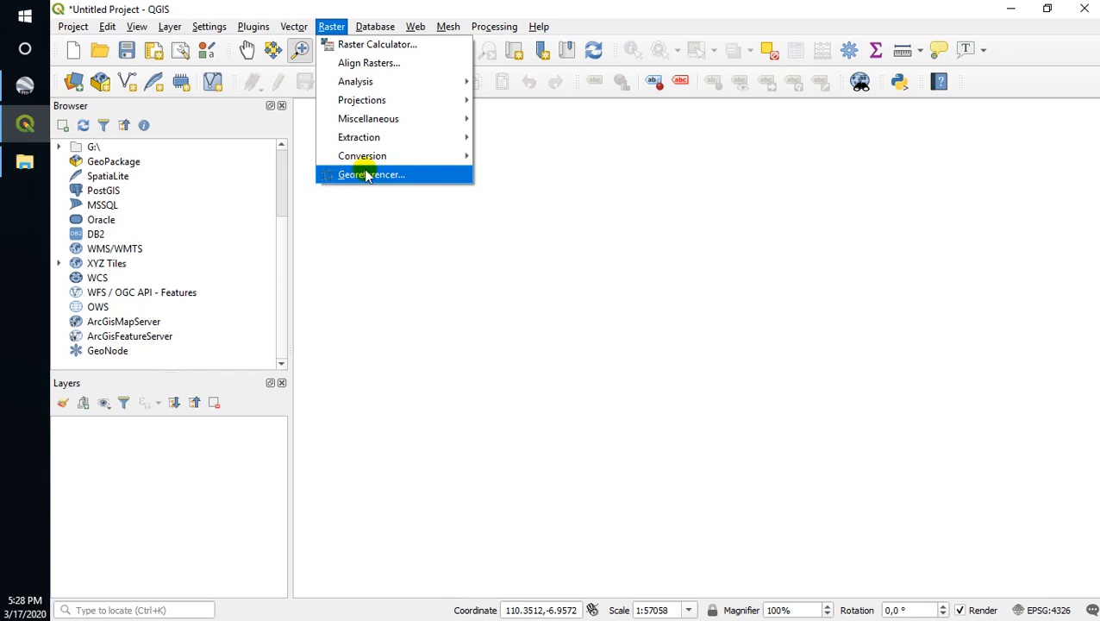
mouse_move(263, 33)
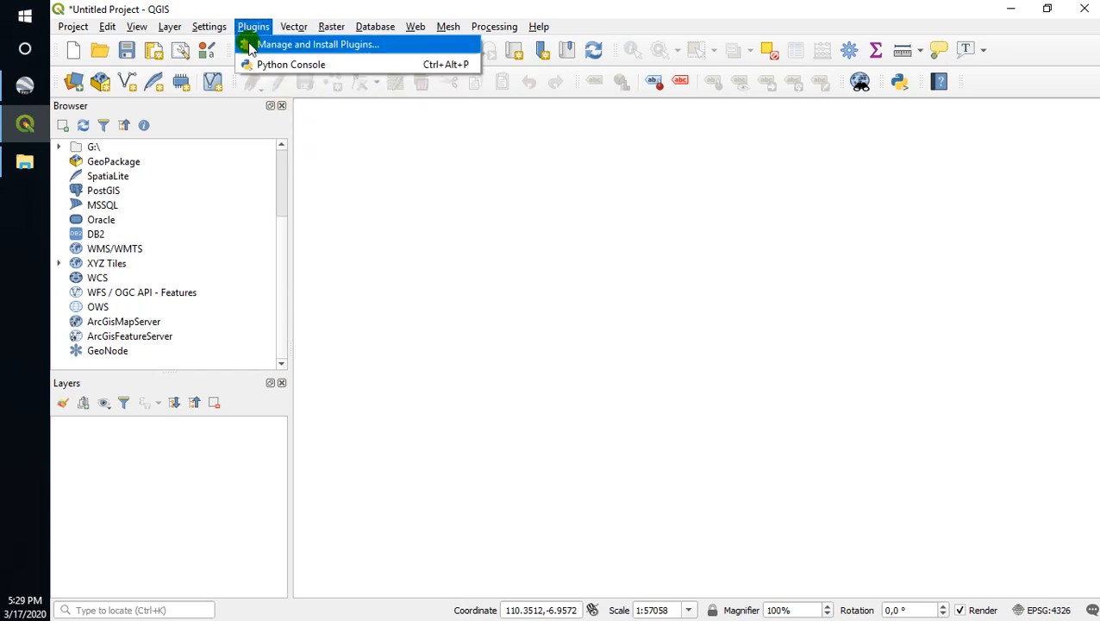
click(250, 48)
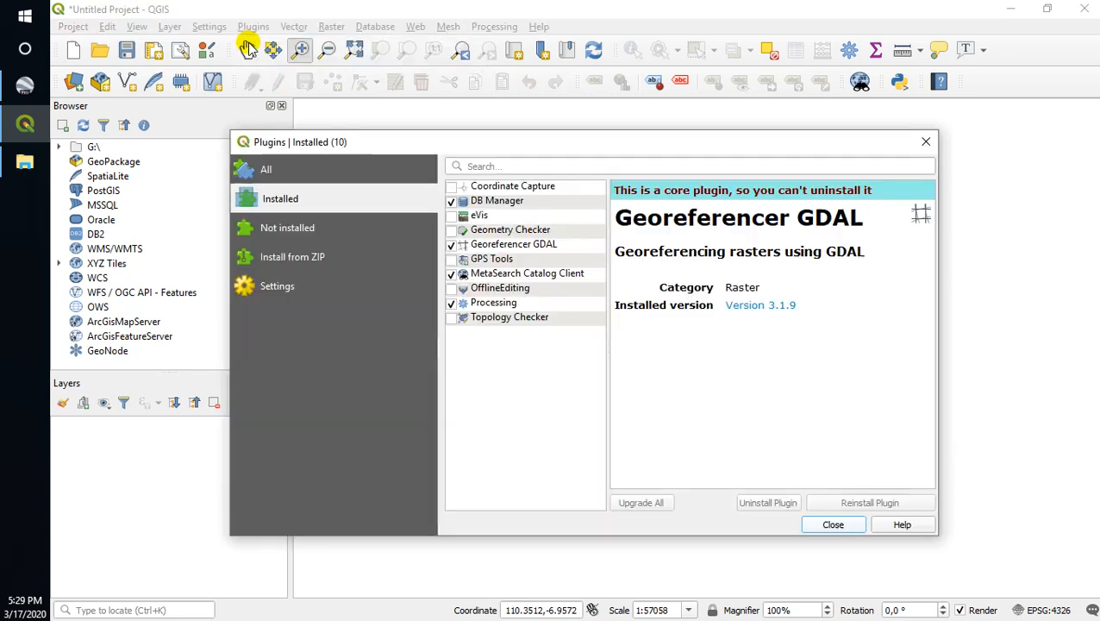
click(450, 249)
click(450, 247)
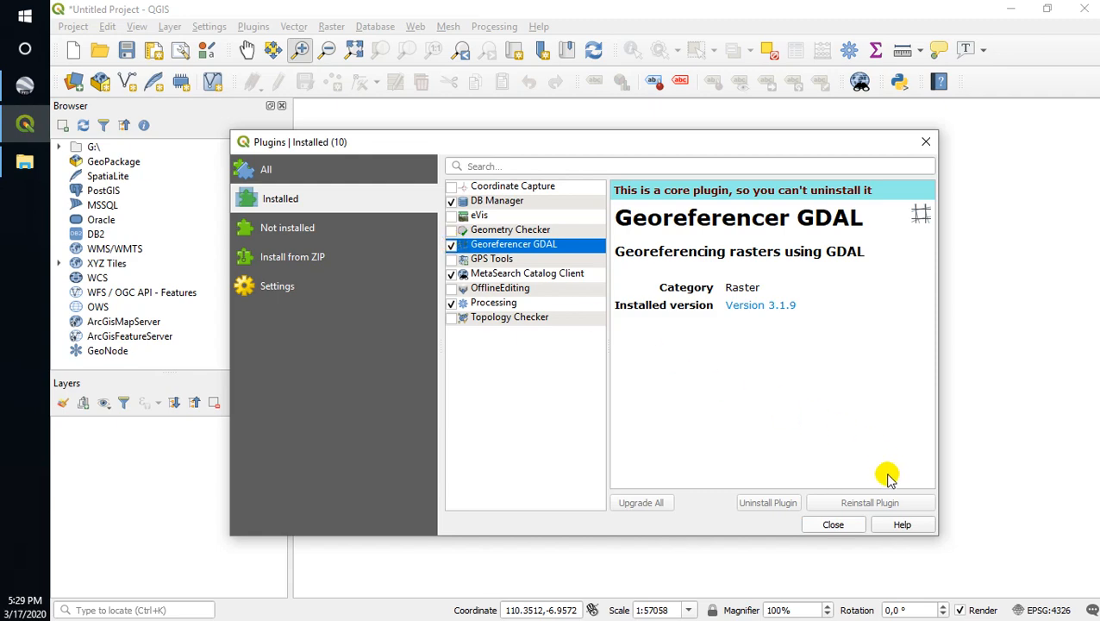
click(849, 526)
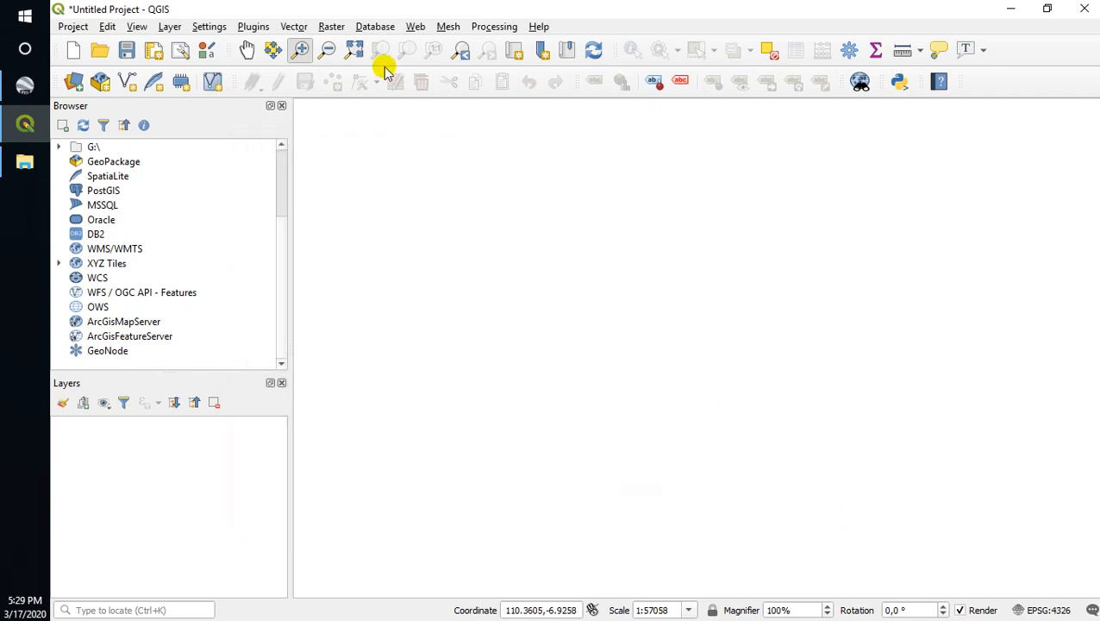
Open the Georeferencer for raster images and maximize its window.
click(329, 28)
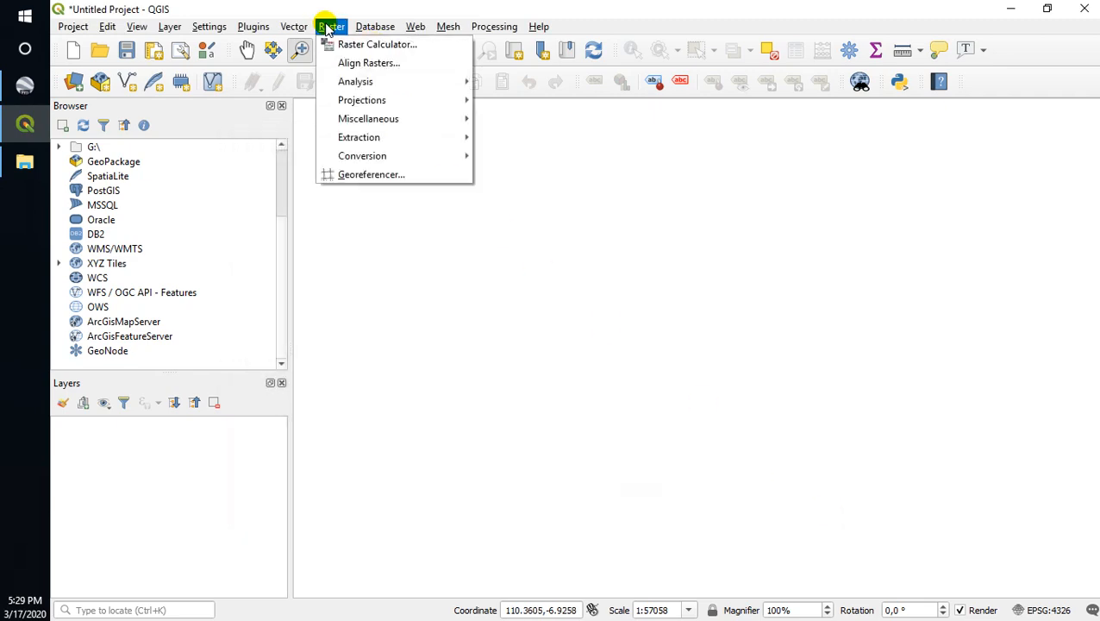
click(360, 182)
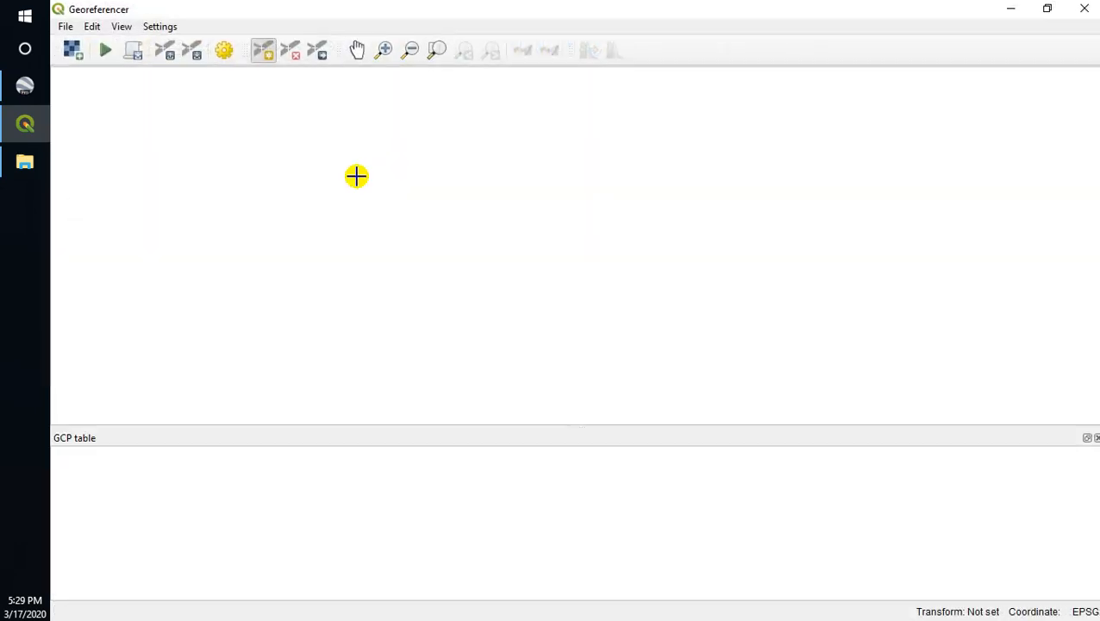
drag(217, 7, 523, 209)
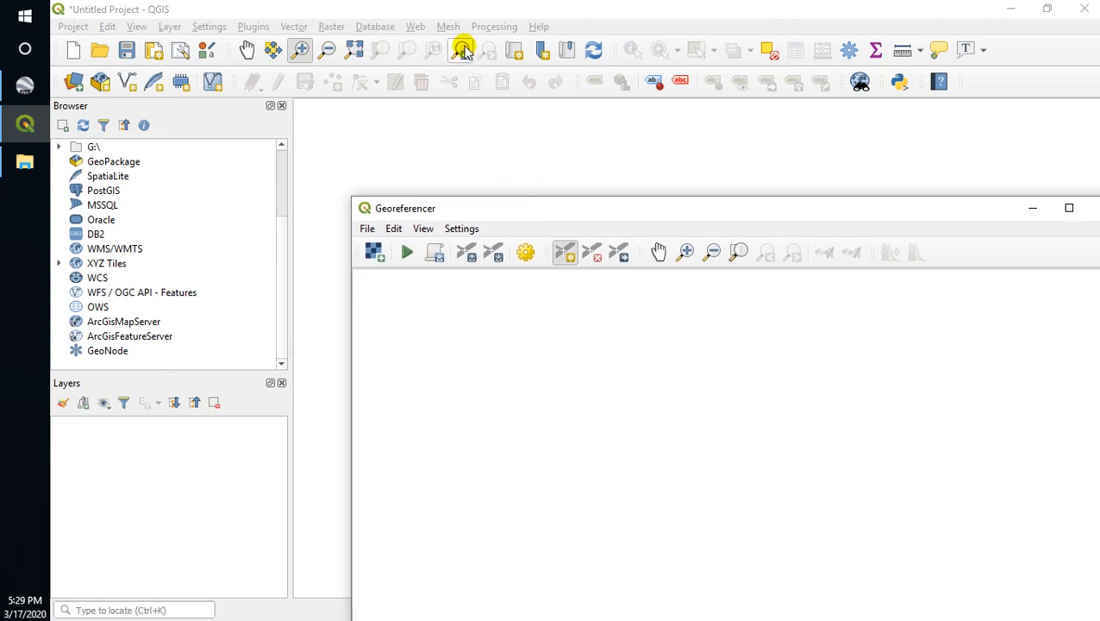
double_click(524, 209)
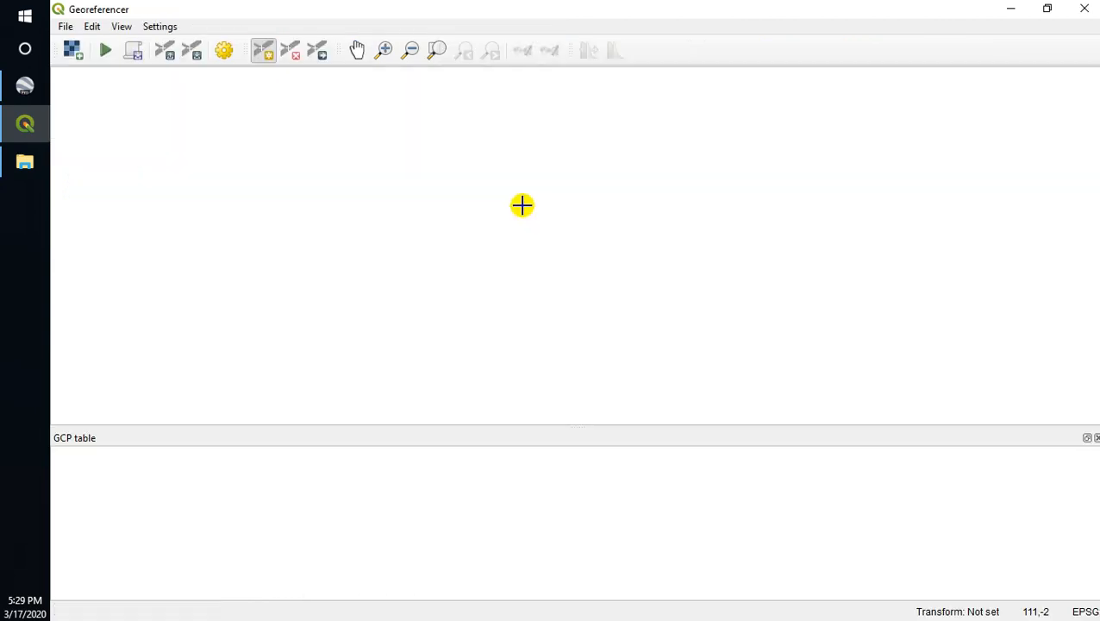
click(1043, 11)
click(1063, 207)
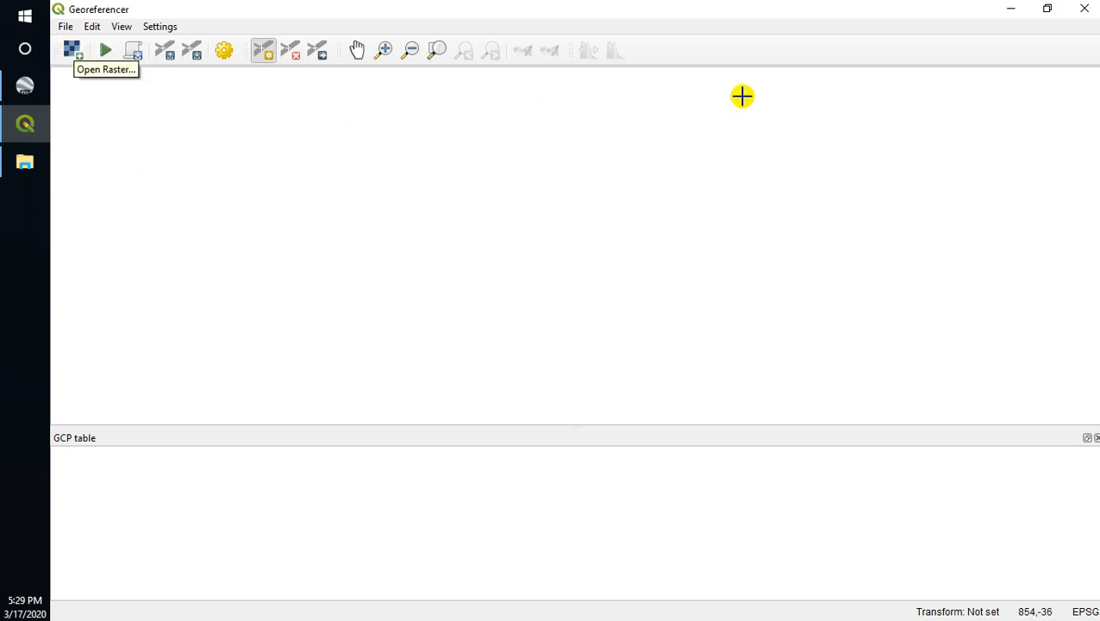
Load the smg2.jpg image from the Rectifikasi folder into the Georeferencer.
click(70, 50)
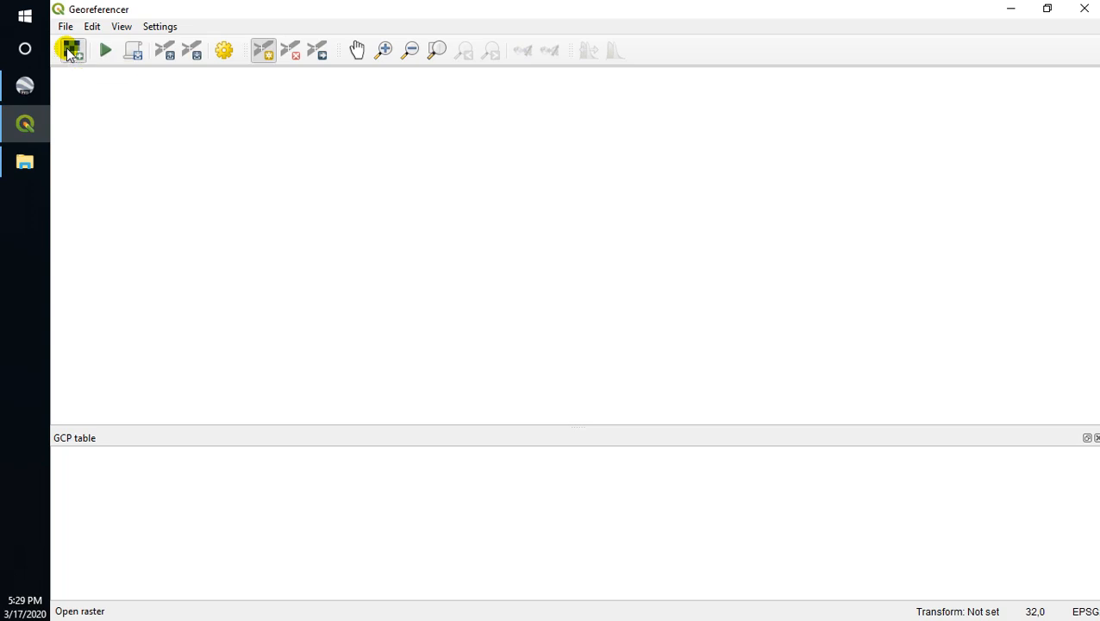
click(425, 172)
click(466, 380)
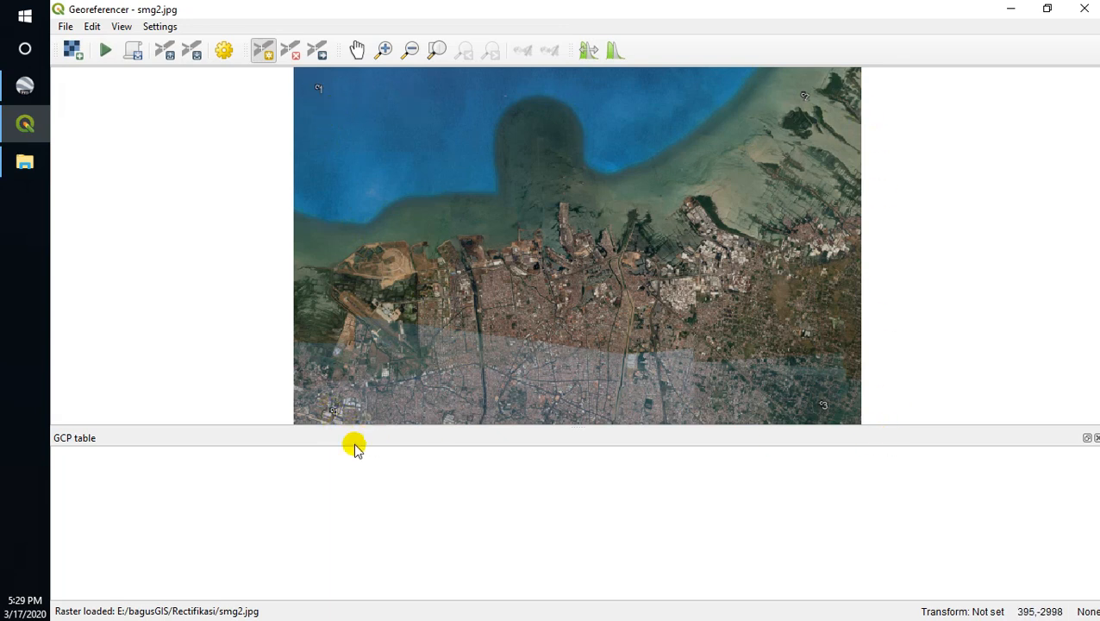
Minimize the Georeferencer and open the Data Source Manager with Vector as the source category.
click(1015, 13)
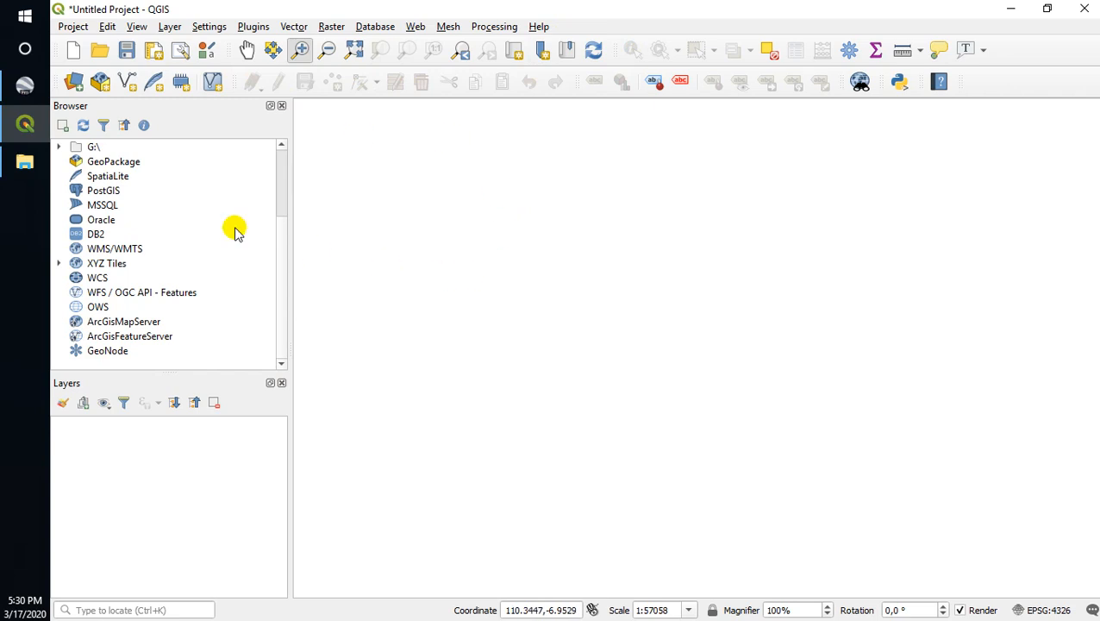
click(73, 83)
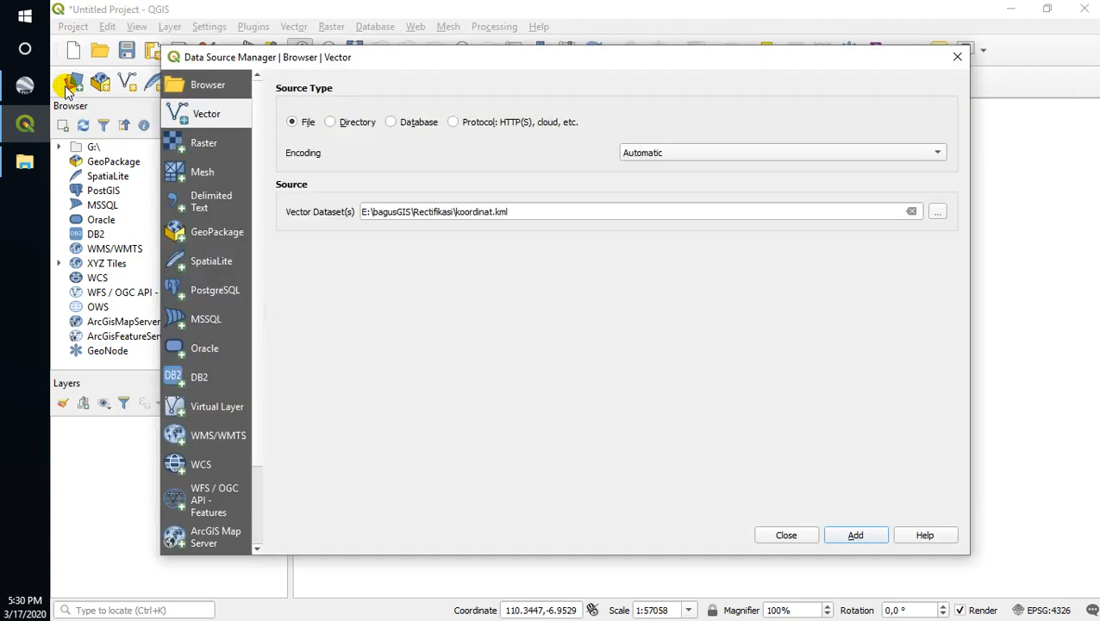
click(204, 142)
click(204, 172)
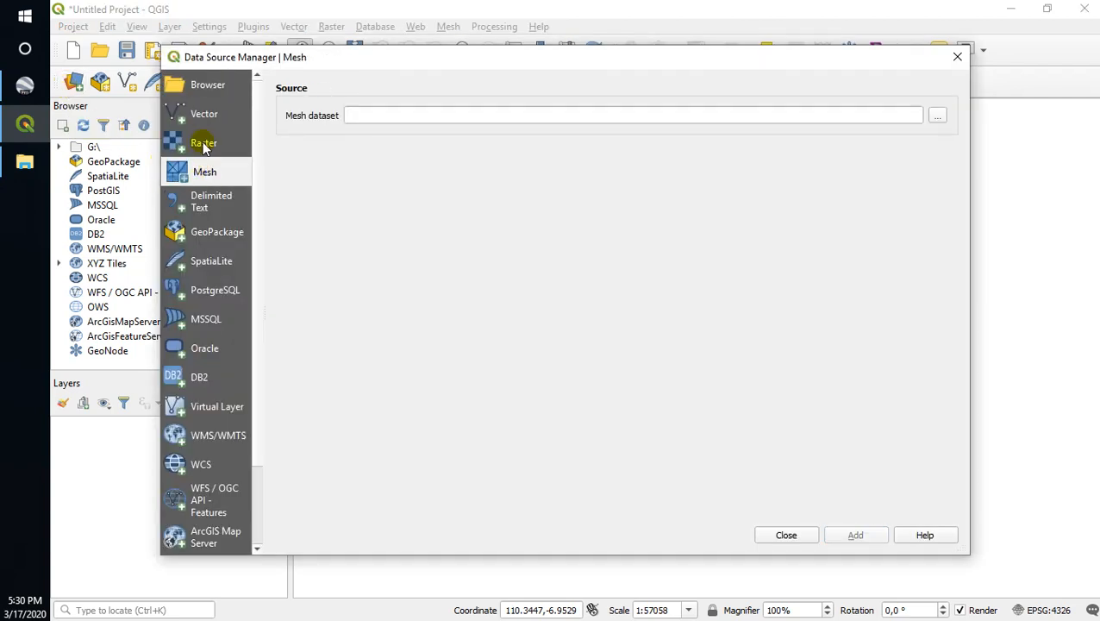
click(204, 114)
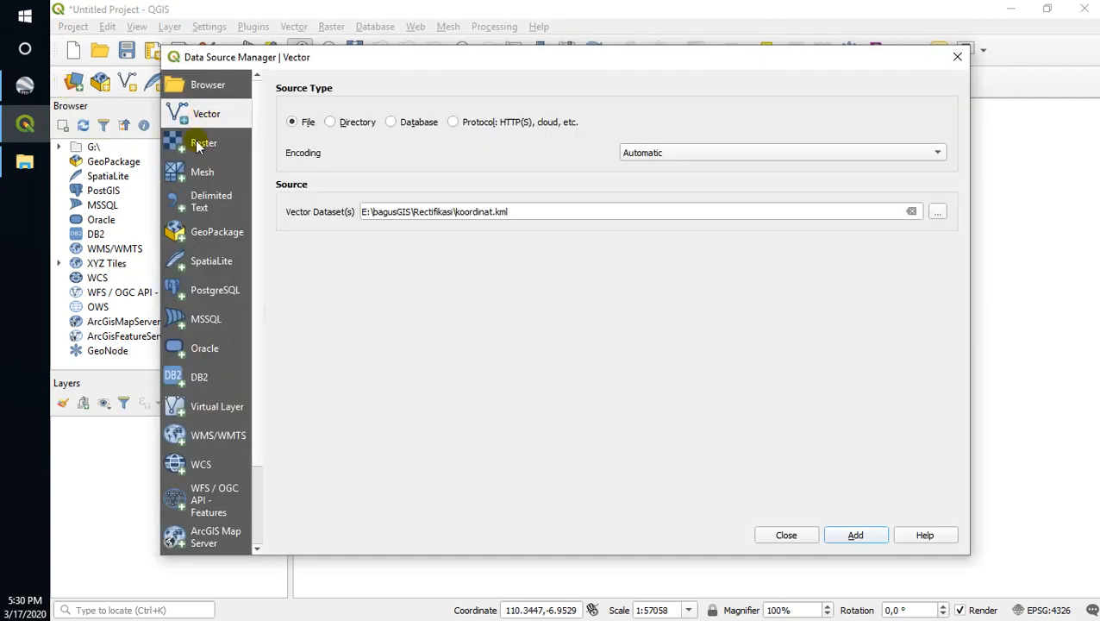
click(198, 147)
click(207, 114)
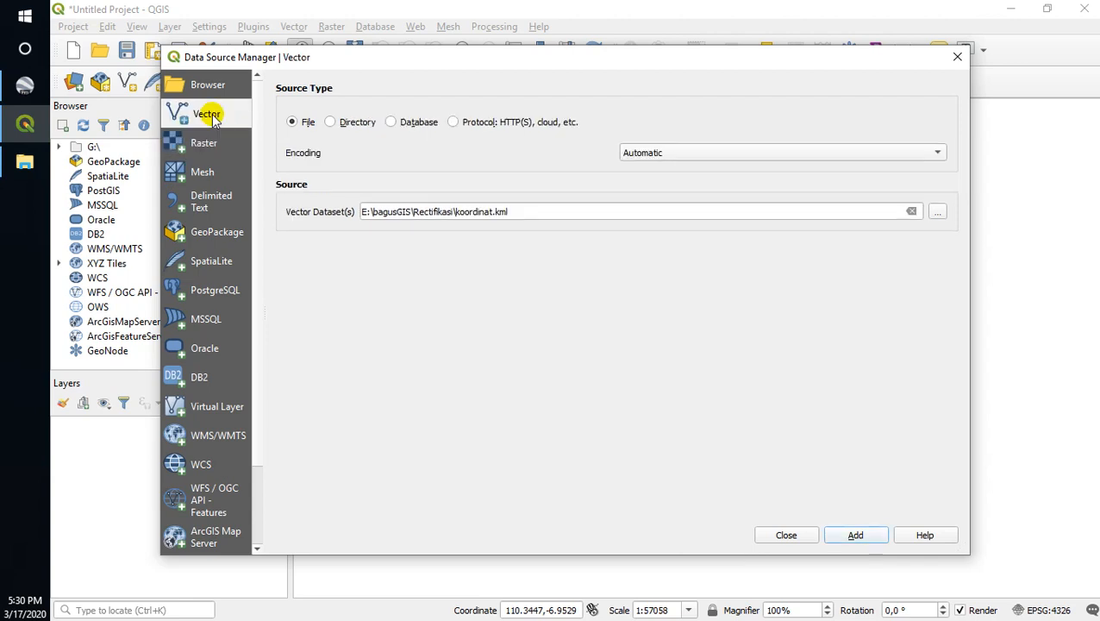
Replace the vector dataset path with koordinat1.kml from the Rectifikasi folder and add it as a layer.
click(912, 213)
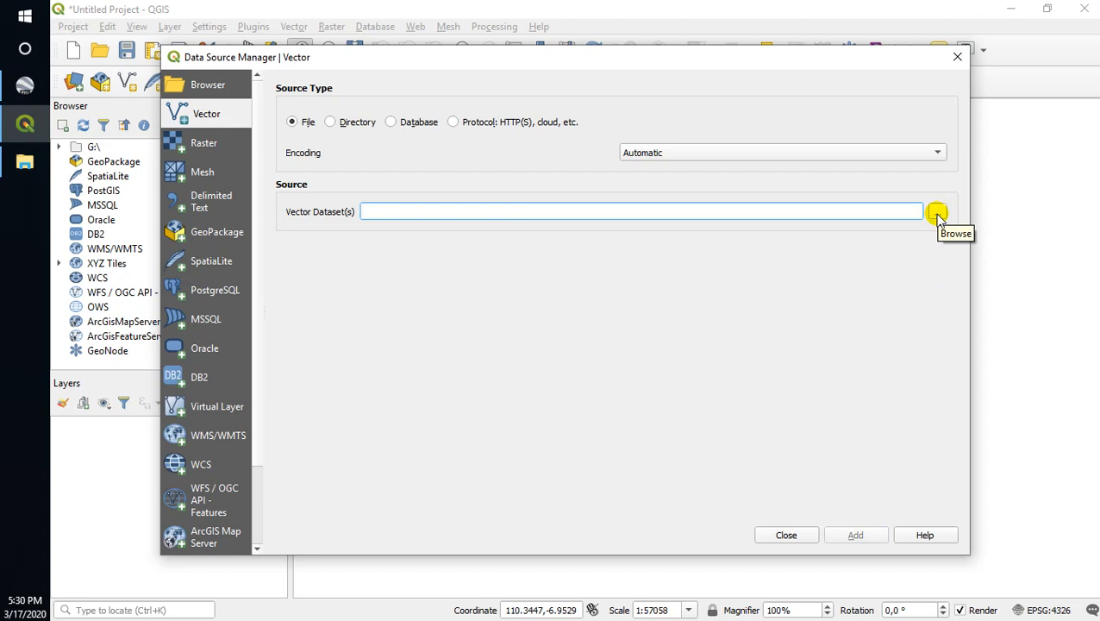
click(937, 215)
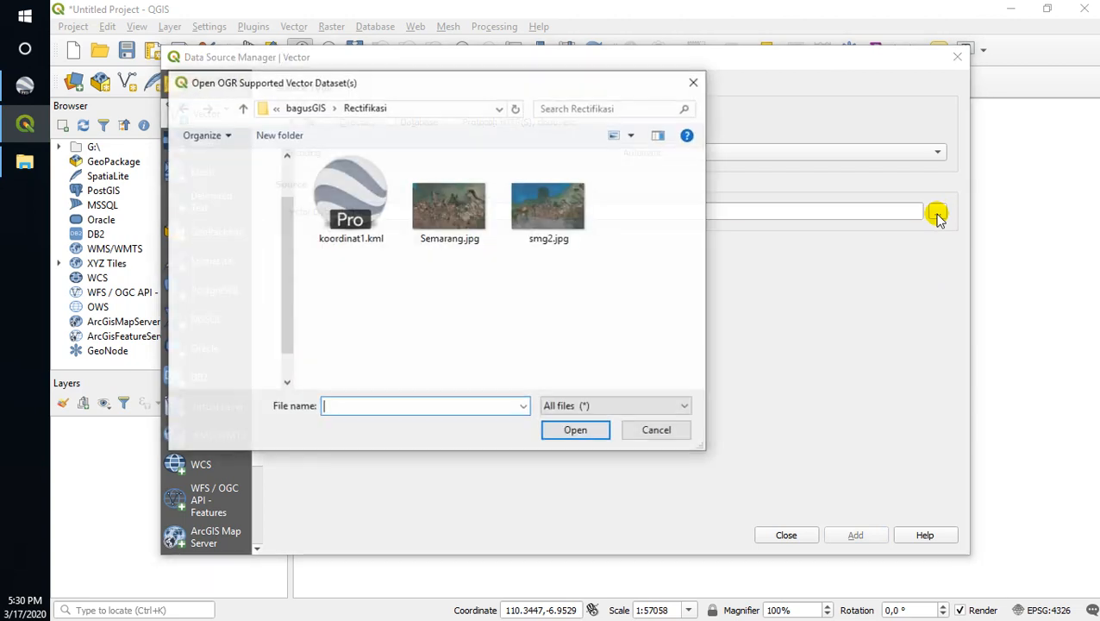
click(308, 110)
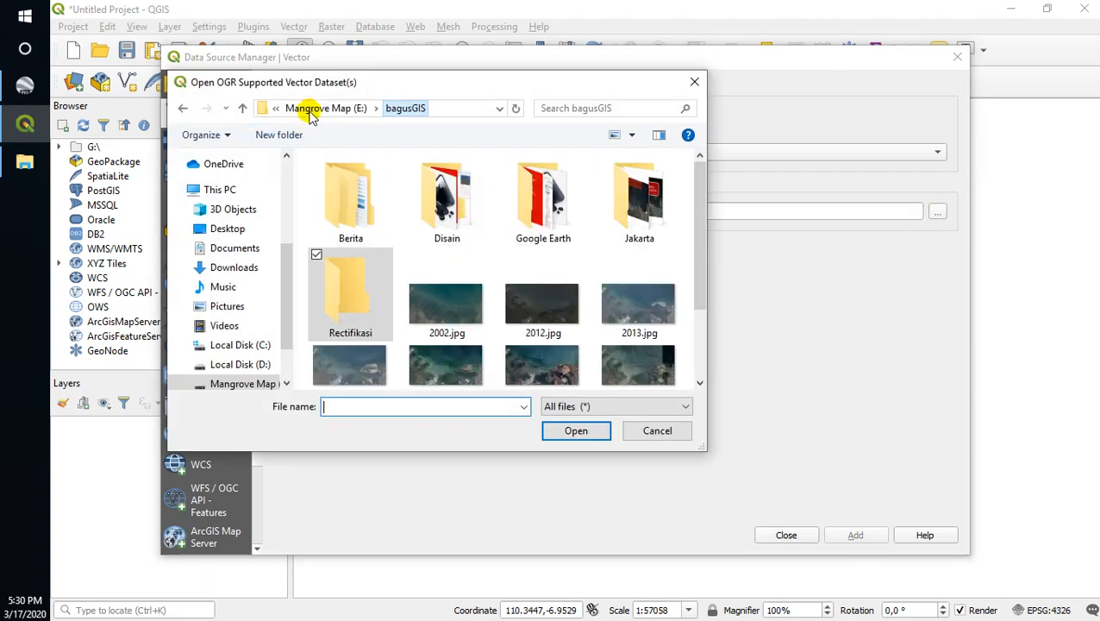
double_click(350, 303)
click(347, 204)
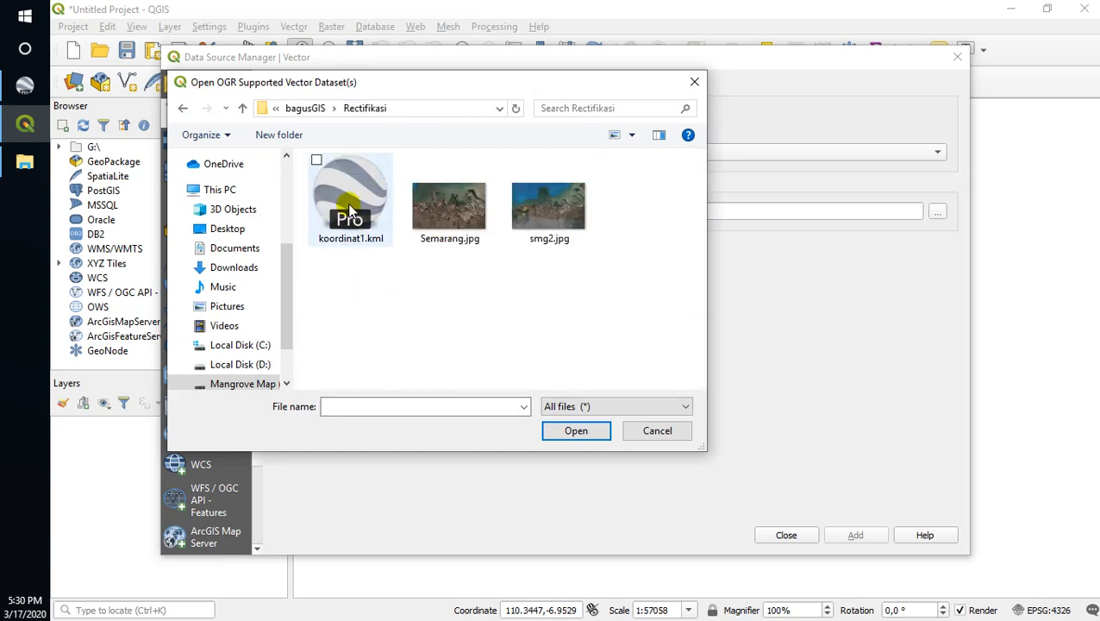
click(594, 432)
click(862, 533)
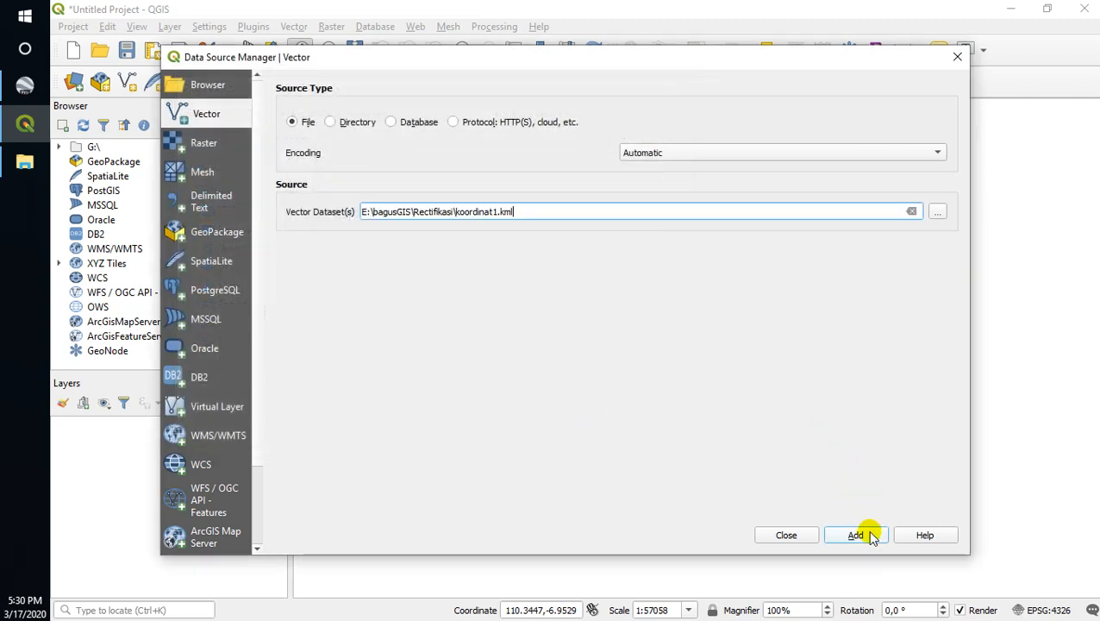
click(957, 59)
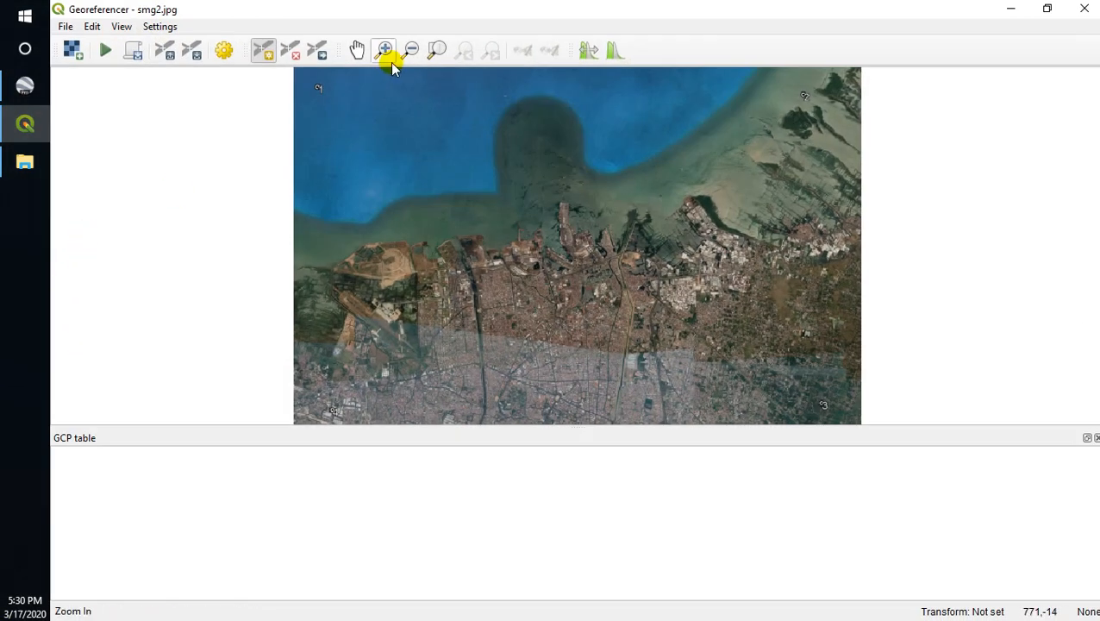
Add a control point at marker 1 in smg2.jpg, taking its coordinates from the upper-left koordinat1 point on the map canvas, about 110.35558, -6.90342.
scroll(315, 87, down, 1)
scroll(316, 88, up, 5)
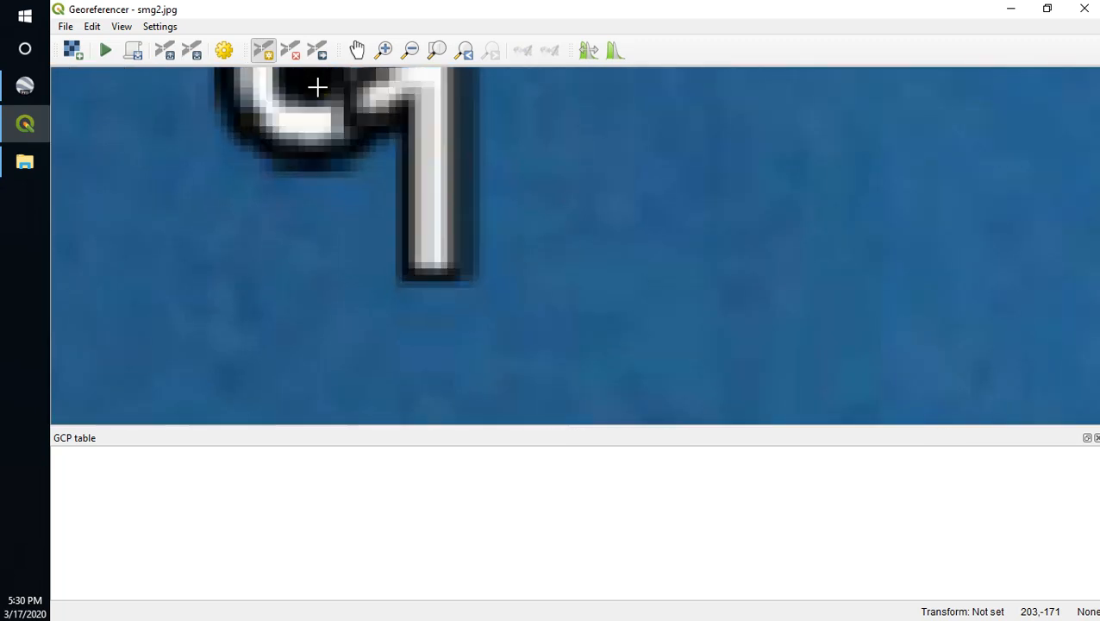
drag(320, 106, 327, 226)
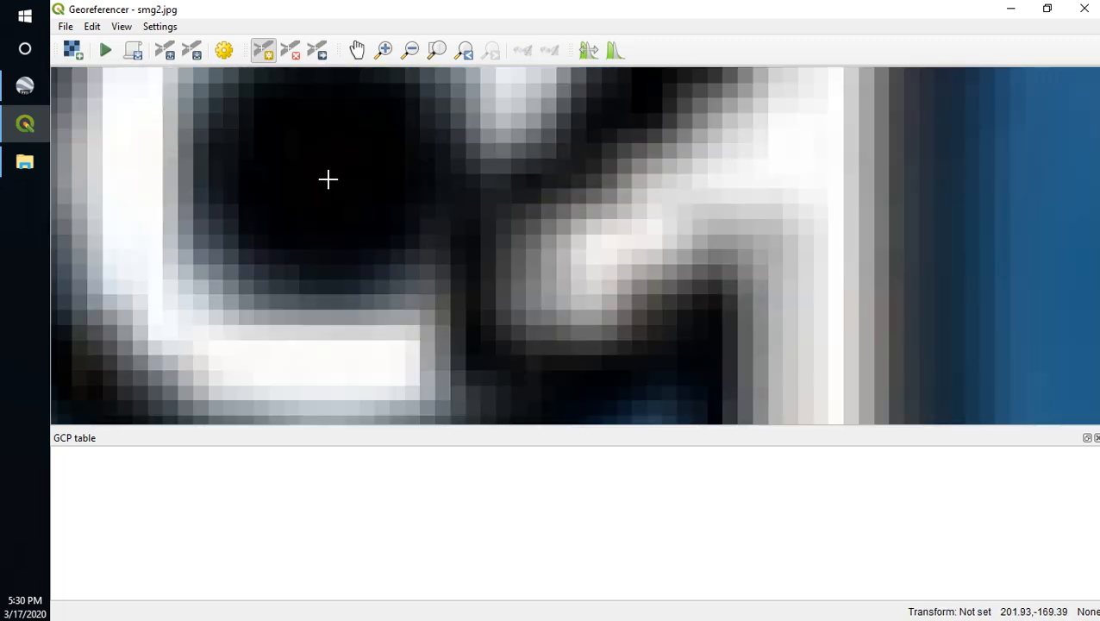
click(328, 179)
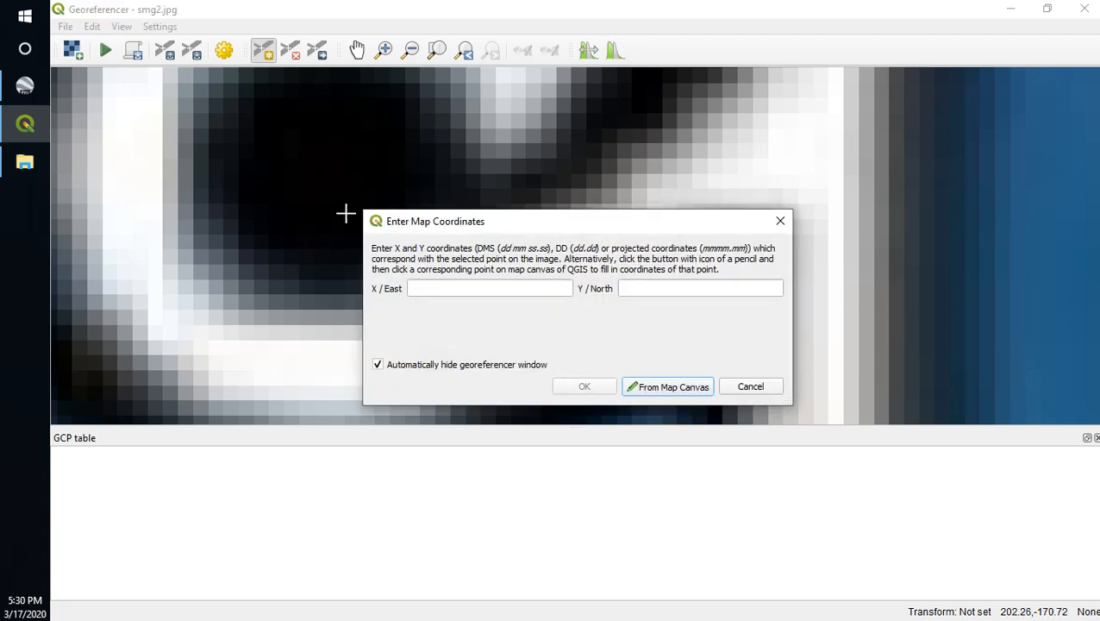
click(671, 387)
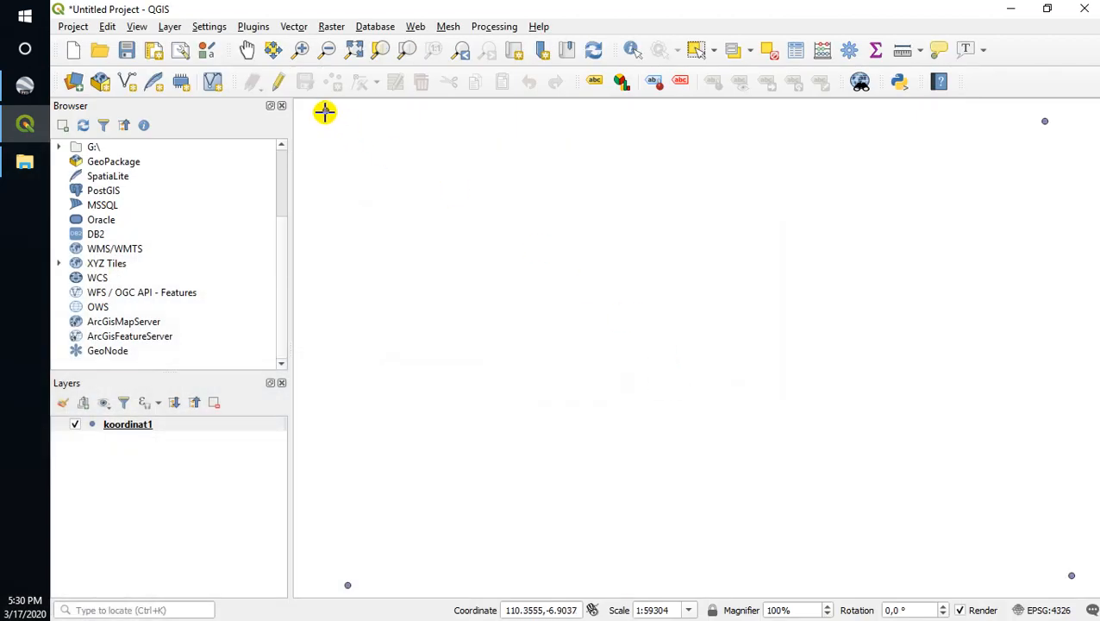
scroll(322, 110, up, 1)
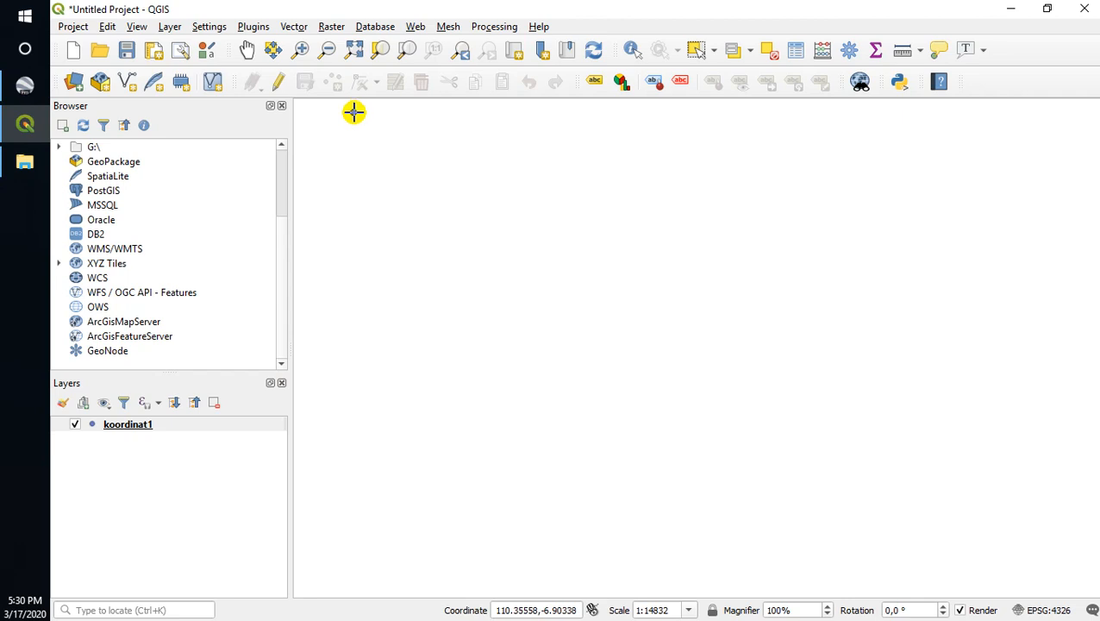
click(354, 112)
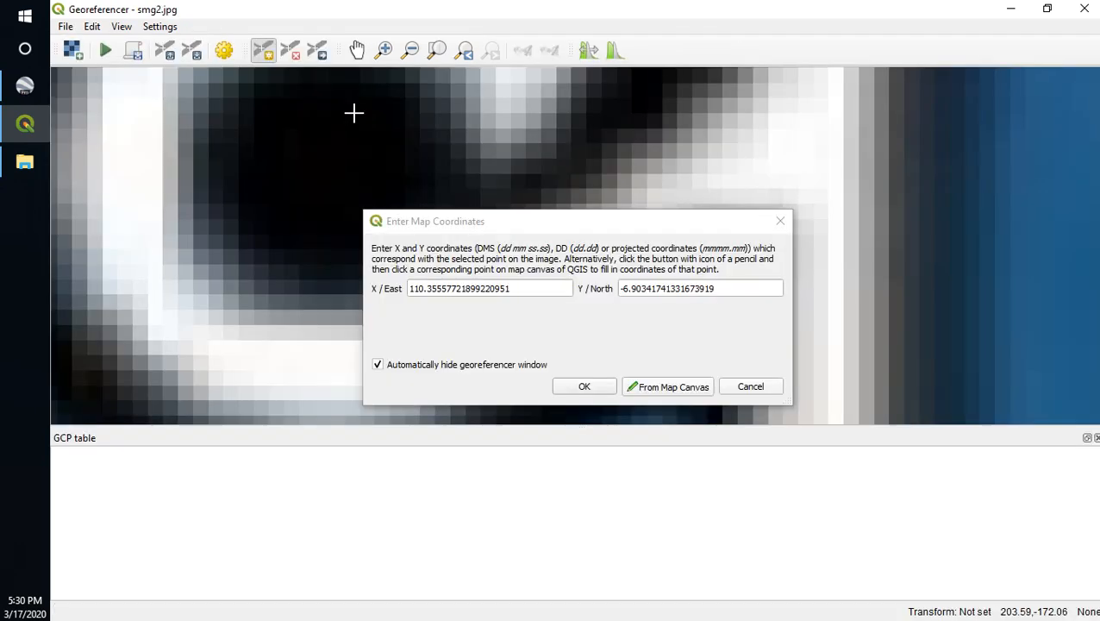
click(596, 389)
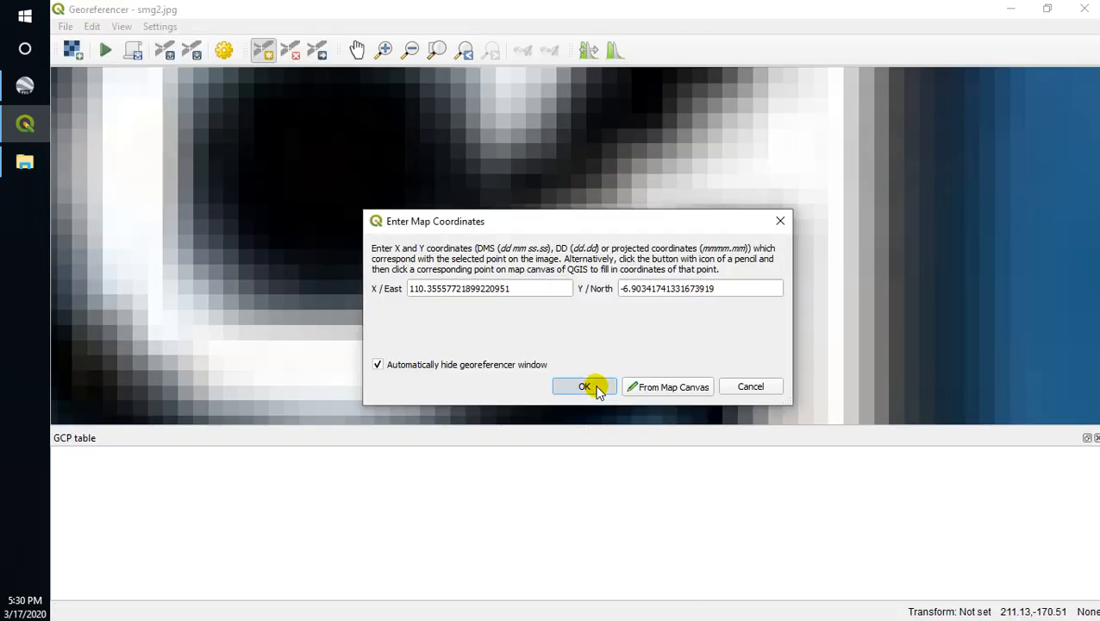
Add a control point at marker 2 in smg2.jpg, taking its coordinates from the upper-right koordinat1 point on the map canvas, about 110.492, -6.90549.
scroll(717, 224, down, 6)
drag(854, 228, 173, 128)
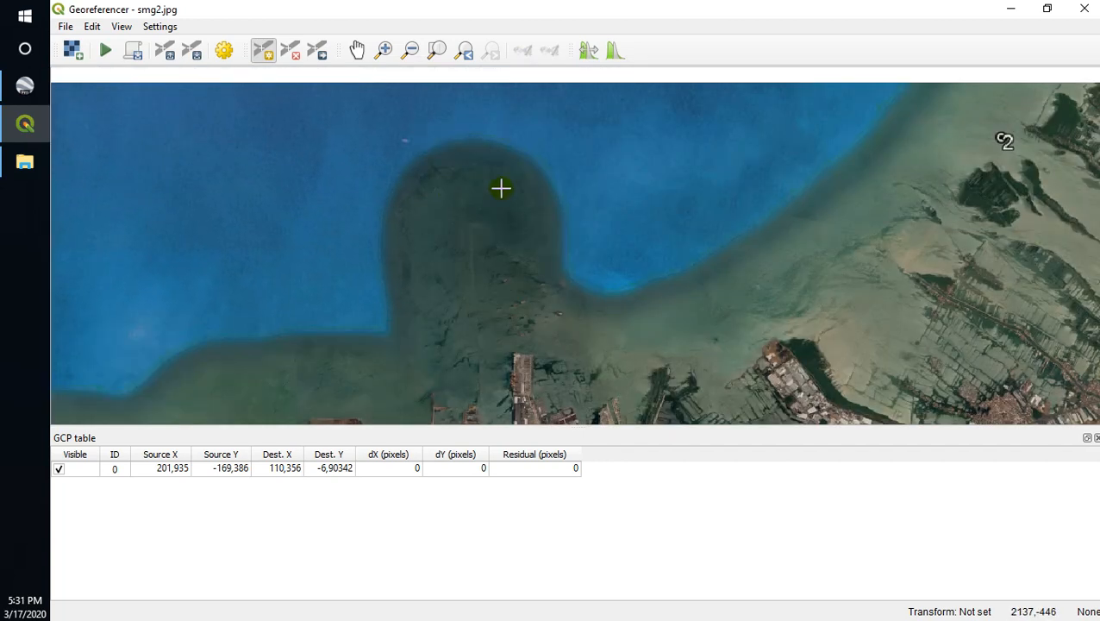
drag(540, 190, 174, 191)
scroll(629, 147, up, 2)
scroll(655, 128, up, 2)
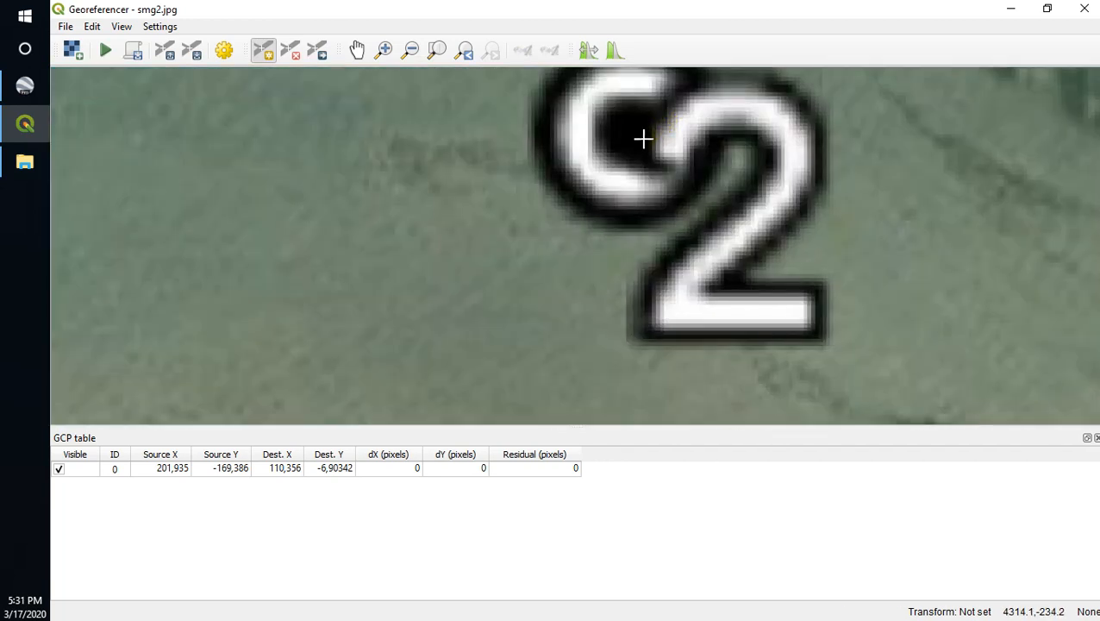
scroll(641, 140, up, 2)
click(626, 131)
click(656, 388)
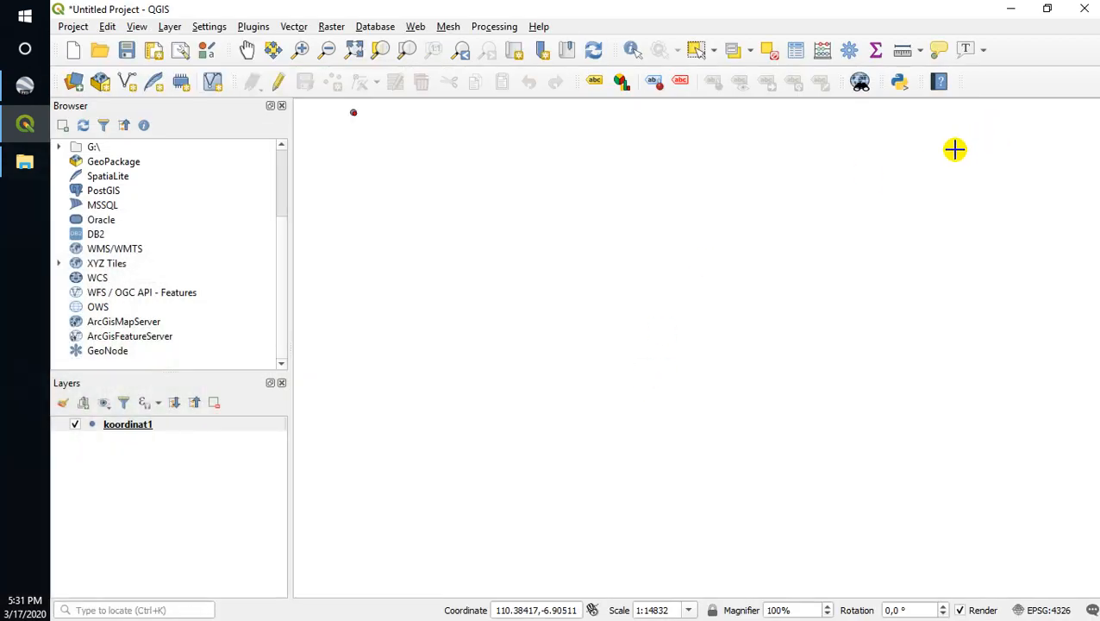
scroll(620, 214, down, 4)
scroll(762, 216, up, 3)
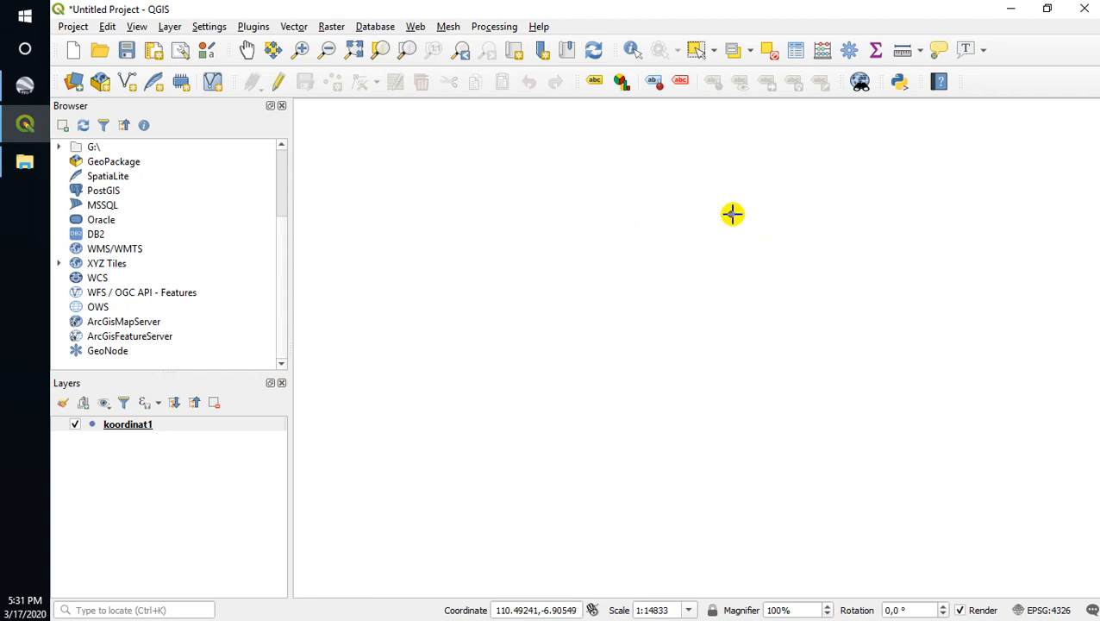
click(732, 214)
click(596, 383)
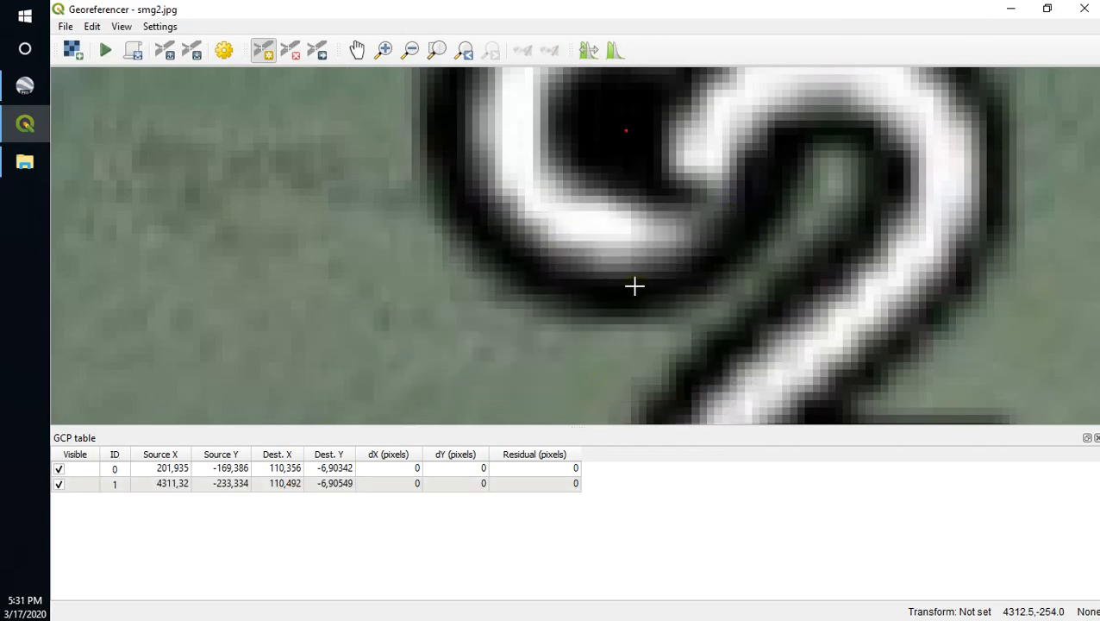
Add a control point at marker 3 in smg2.jpg, taking its coordinates from the lower-right koordinat1 point on the map canvas, about 110.49744, -6.99182.
scroll(634, 287, down, 8)
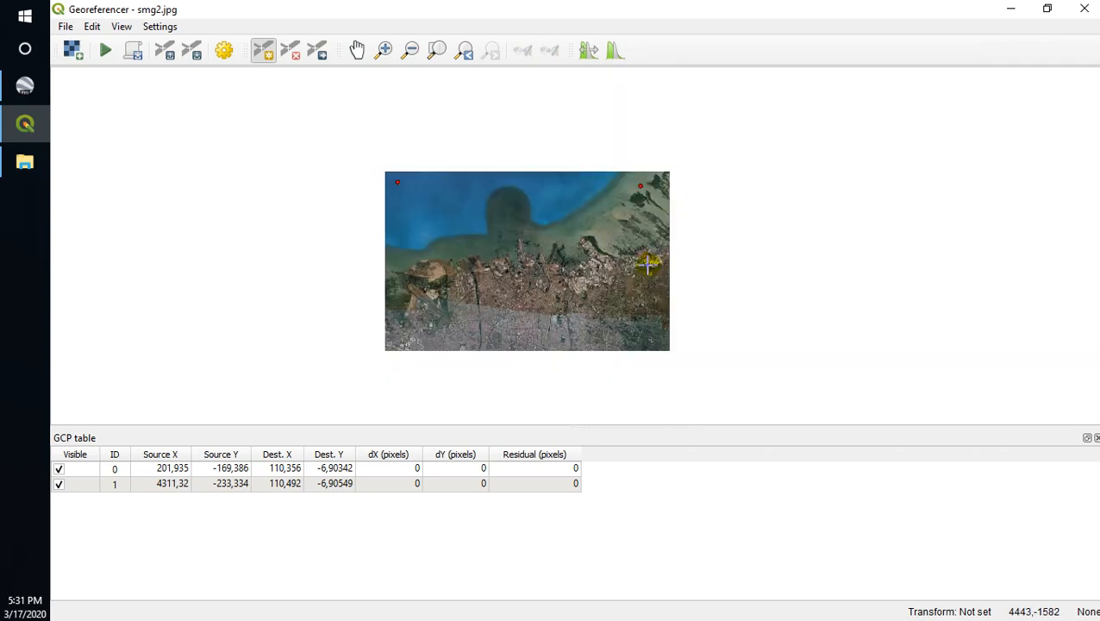
scroll(651, 373, up, 2)
scroll(651, 341, up, 3)
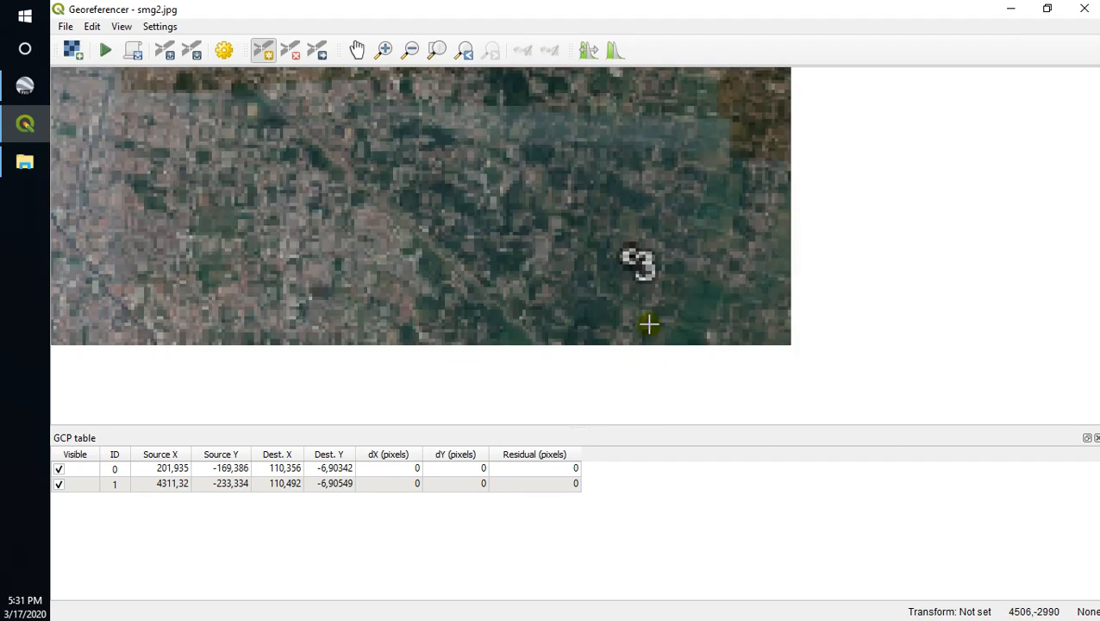
scroll(627, 266, up, 1)
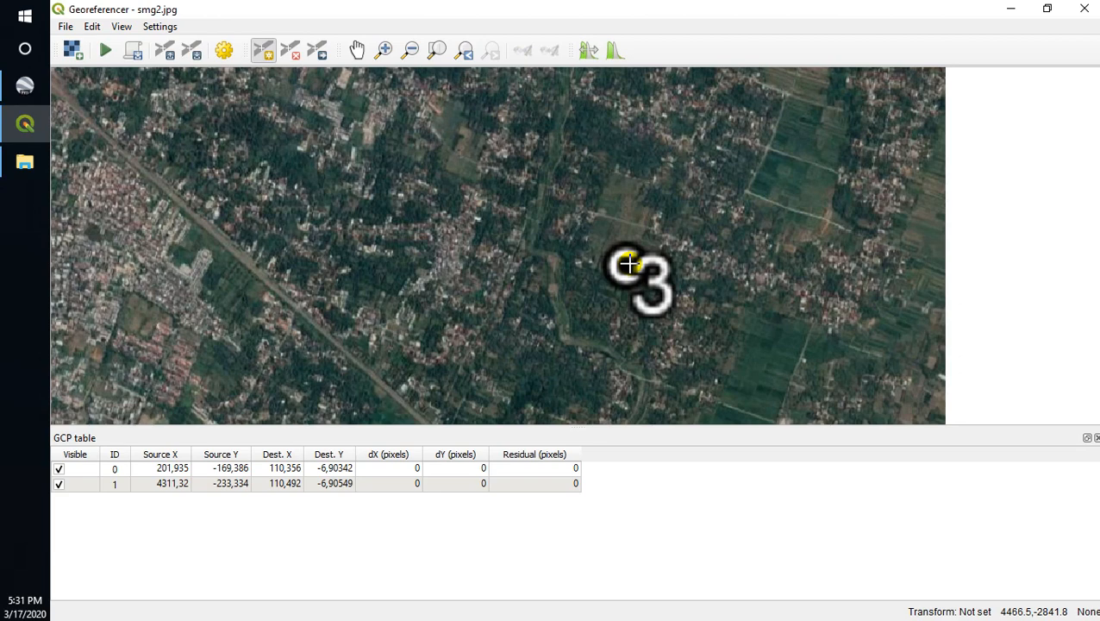
click(627, 266)
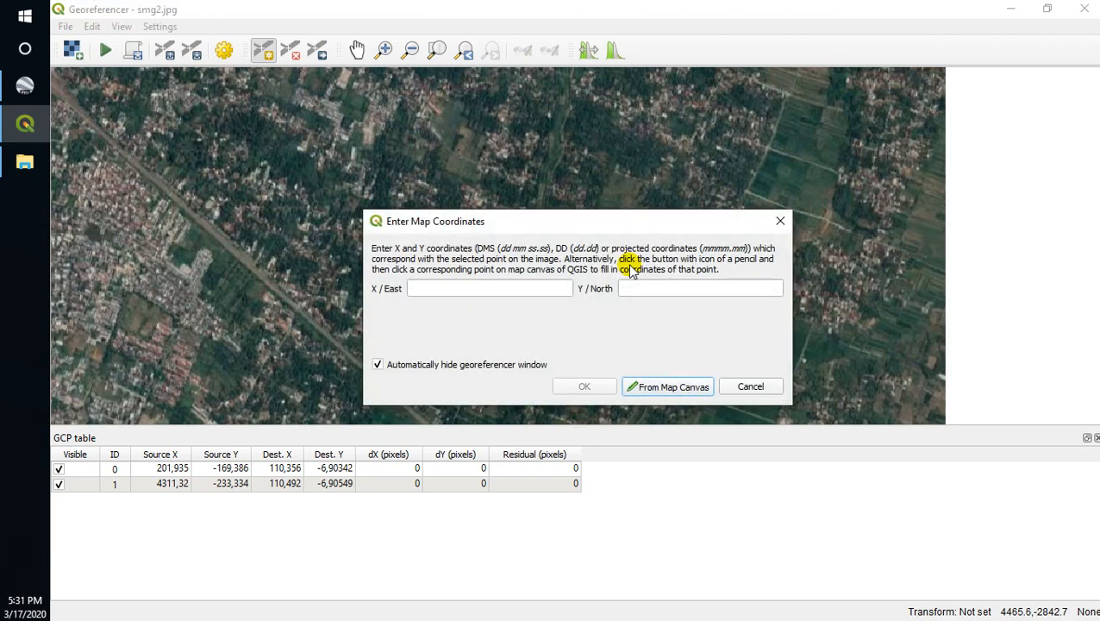
click(655, 387)
scroll(668, 379, down, 2)
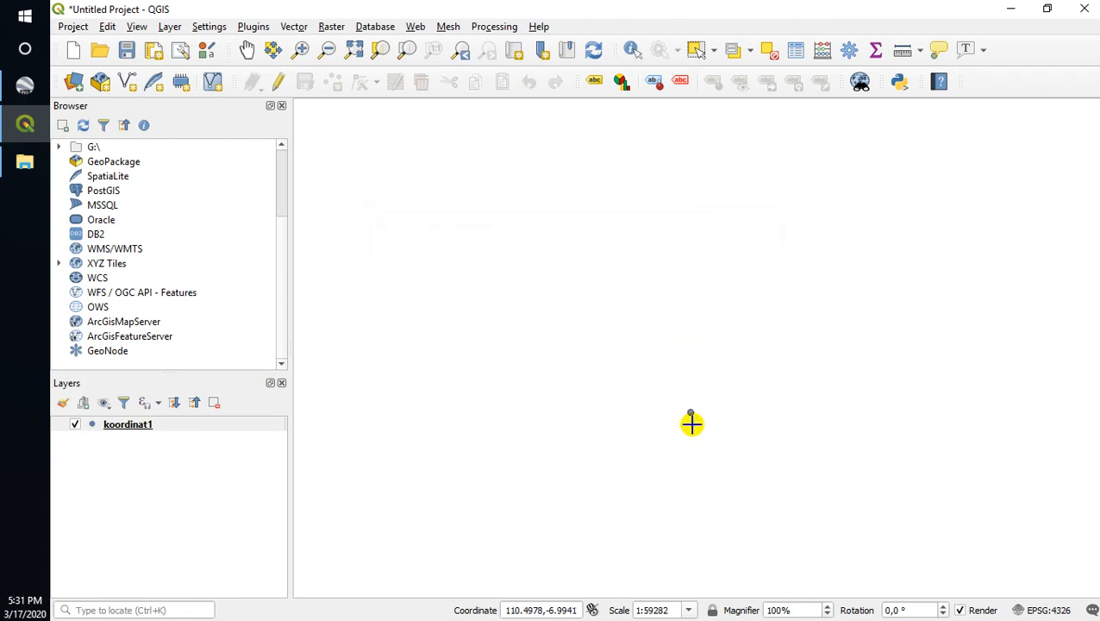
scroll(690, 406, up, 2)
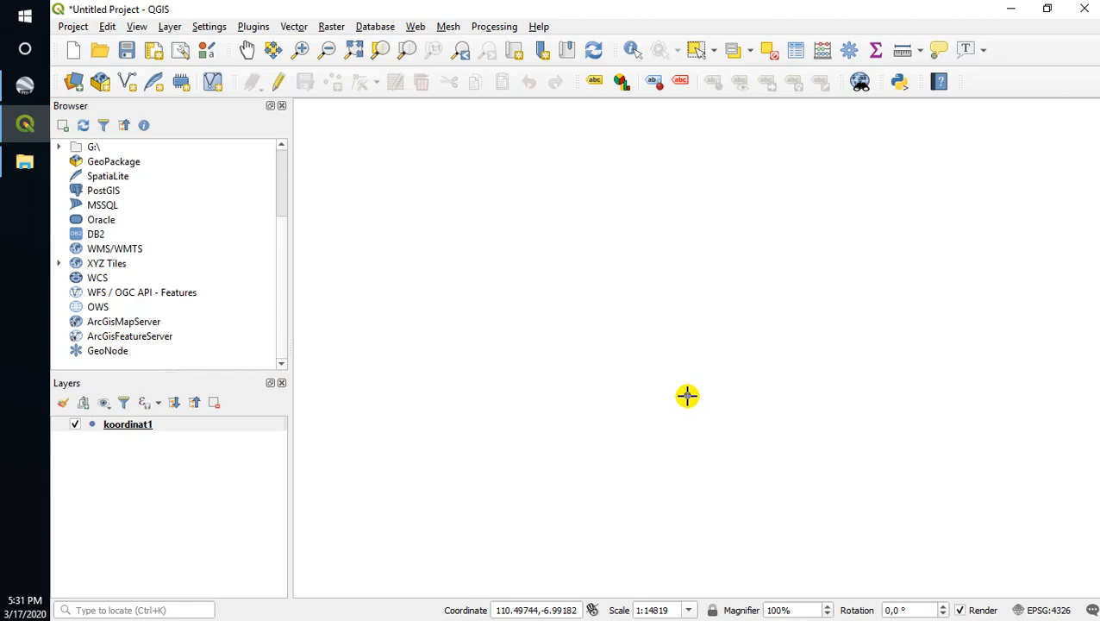
click(687, 396)
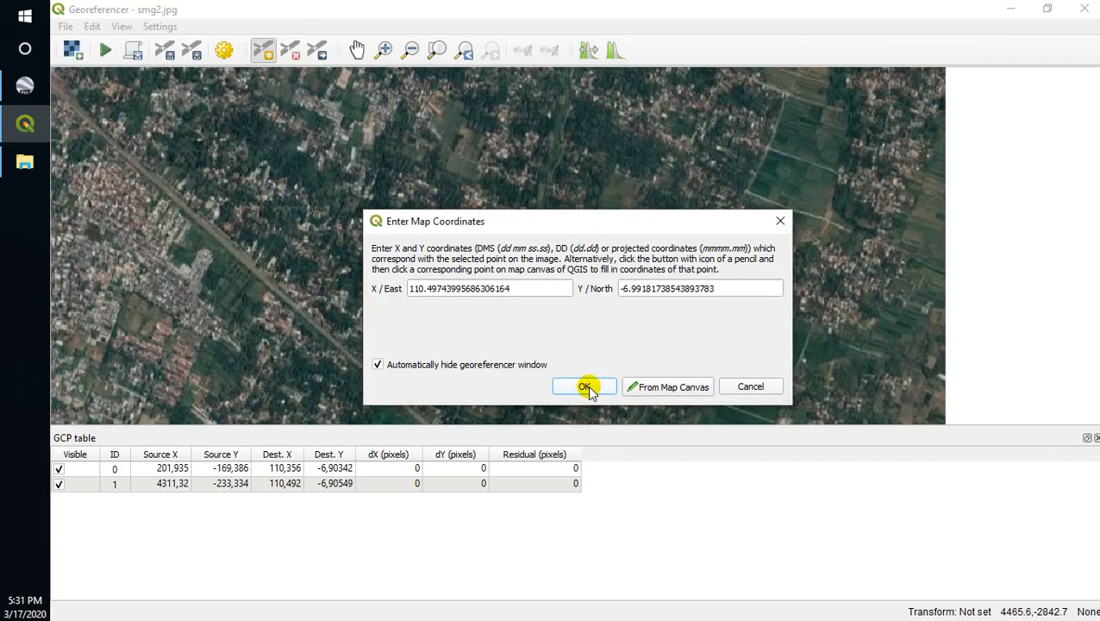
click(585, 387)
scroll(589, 351, down, 5)
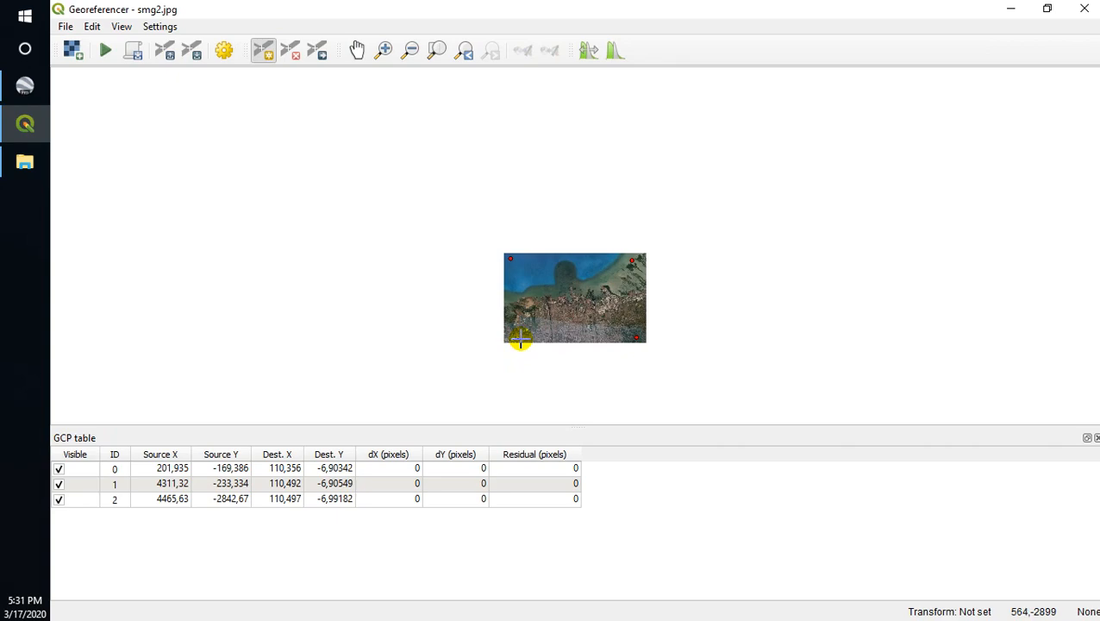
scroll(521, 341, up, 10)
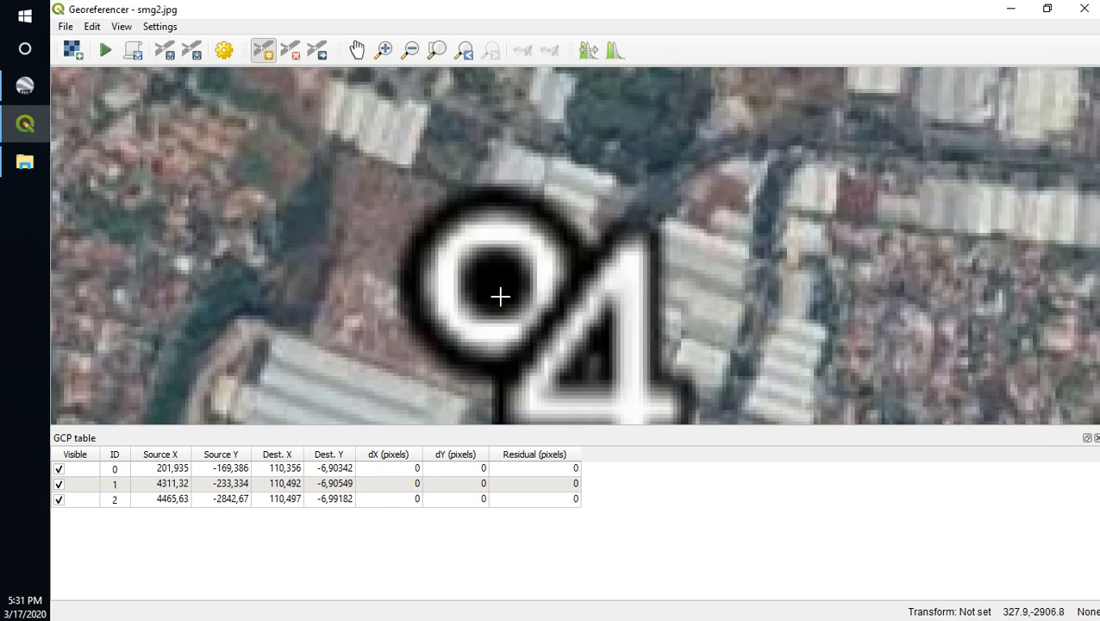
click(501, 289)
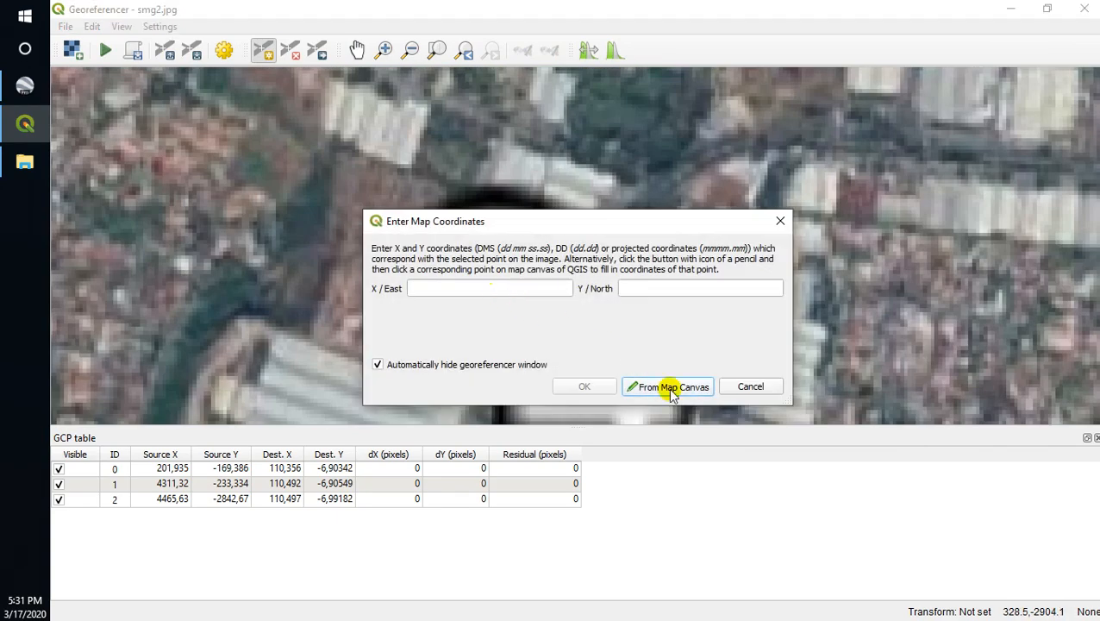
click(780, 221)
click(504, 275)
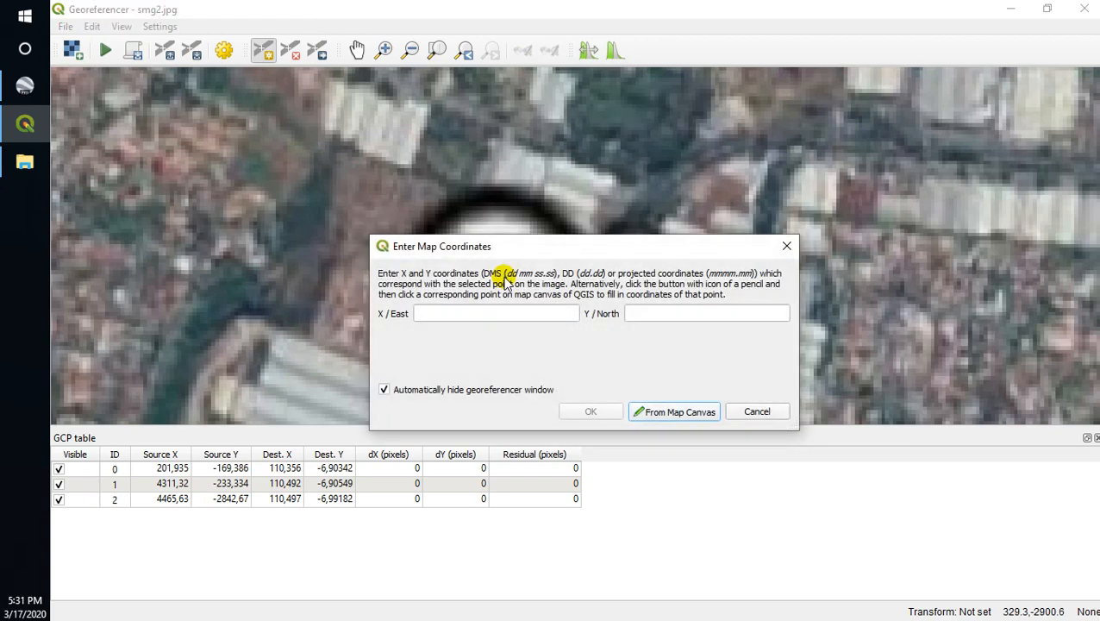
click(788, 249)
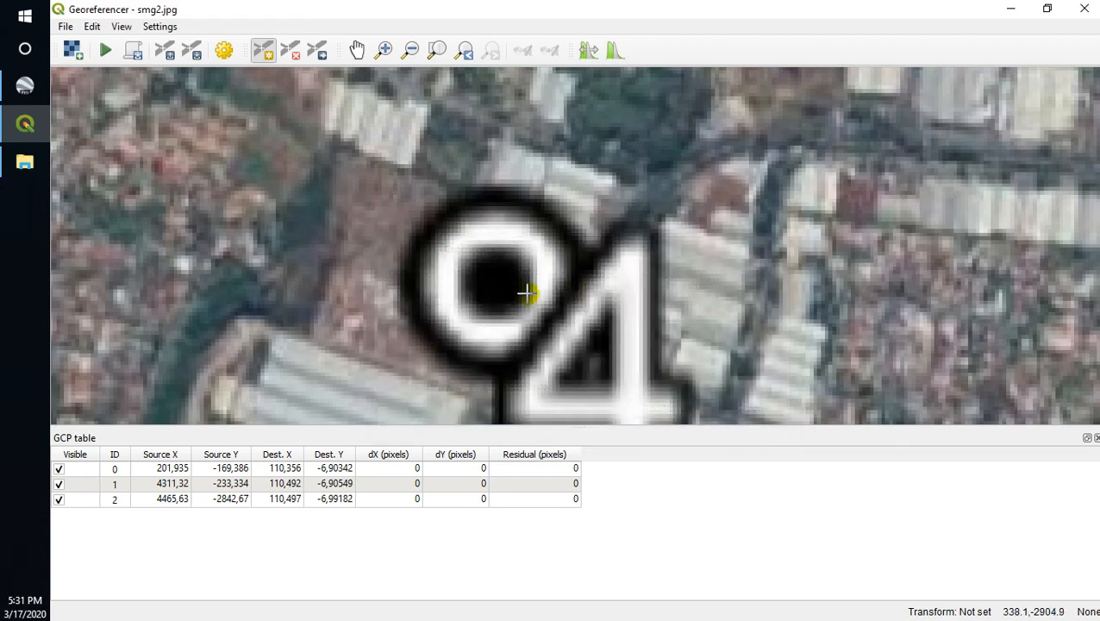
Add a control point at marker 4 in smg2.jpg, taking its coordinates from the lower-left koordinat1 point on the map canvas, about 110.35971, -6.99371.
scroll(513, 289, up, 4)
click(490, 285)
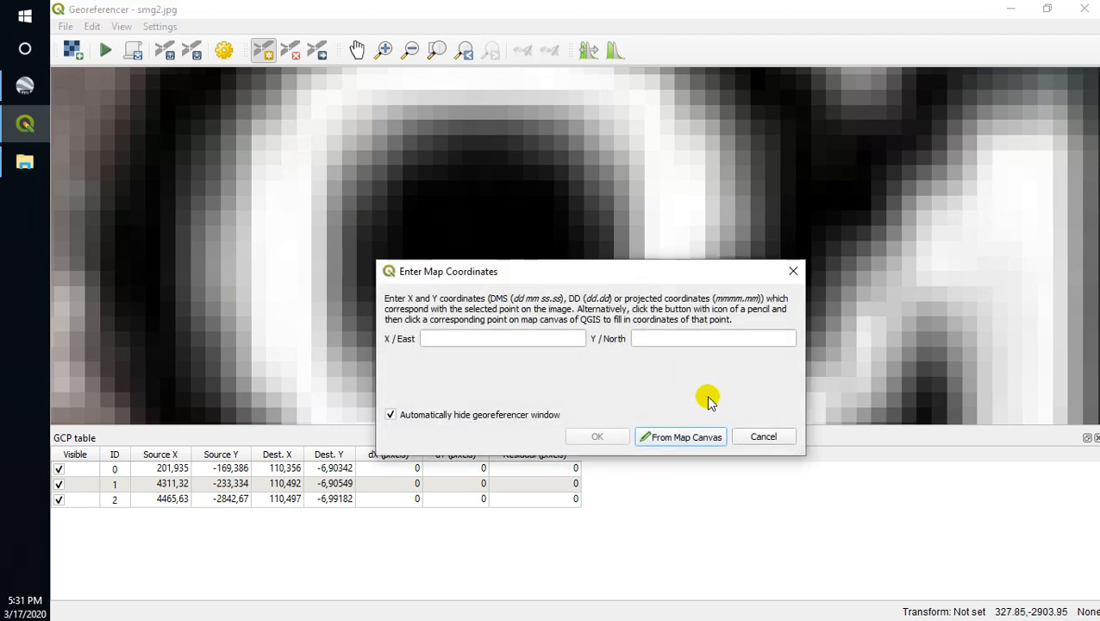
click(700, 436)
drag(554, 359, 895, 266)
drag(603, 333, 778, 344)
scroll(776, 344, down, 4)
scroll(623, 351, up, 2)
scroll(634, 332, up, 7)
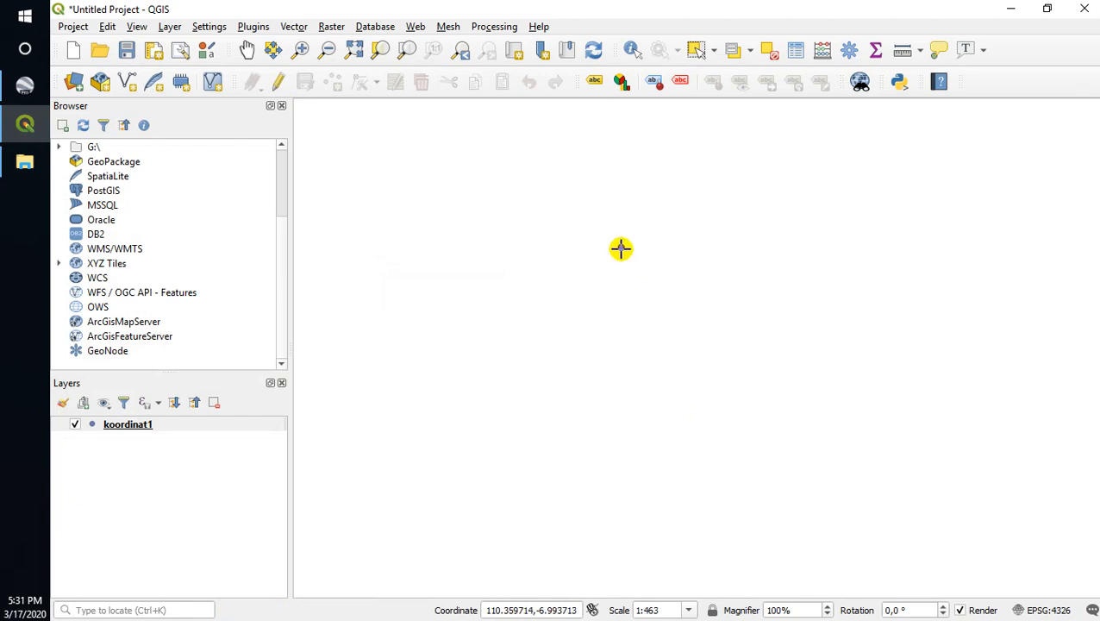
click(622, 247)
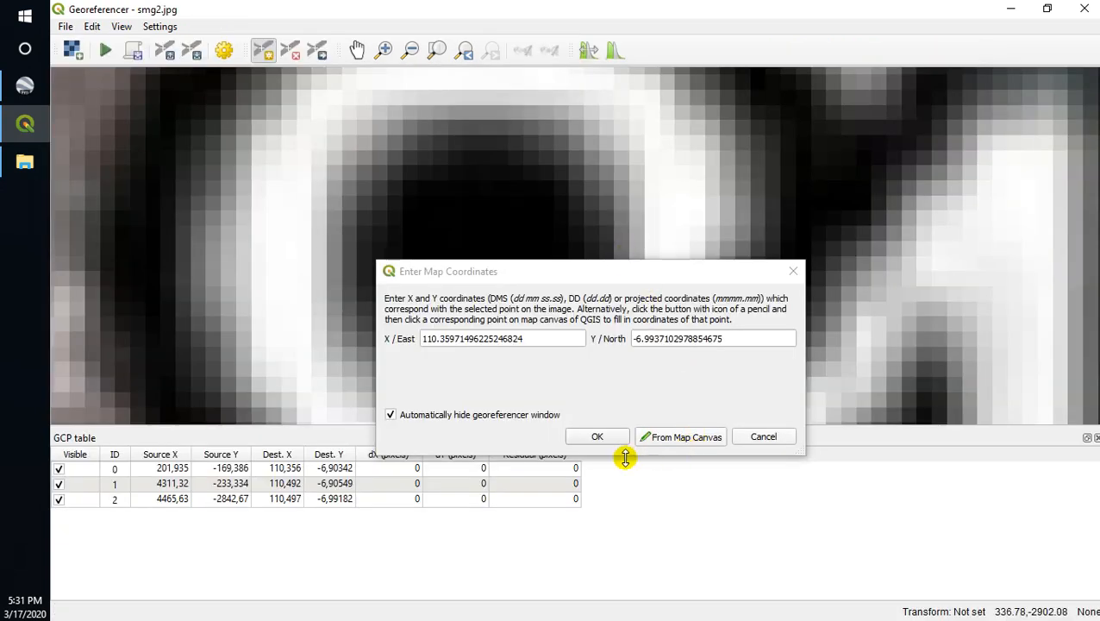
click(597, 437)
Review the control points across the whole smg2.jpg image and look over the transformation settings without changing them.
scroll(598, 233, down, 10)
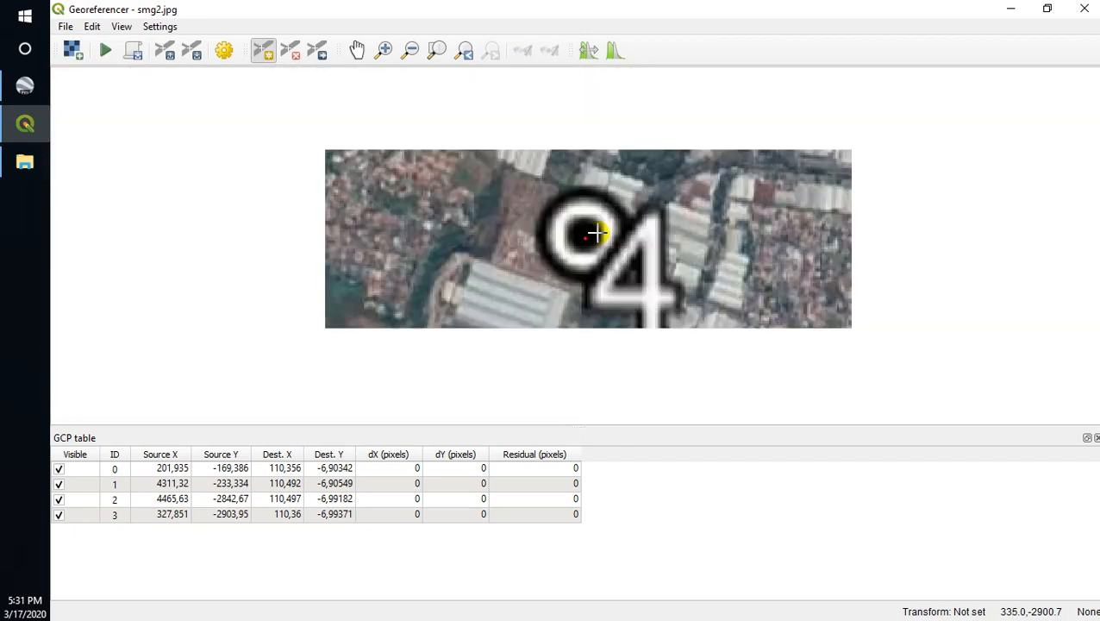
scroll(645, 213, up, 6)
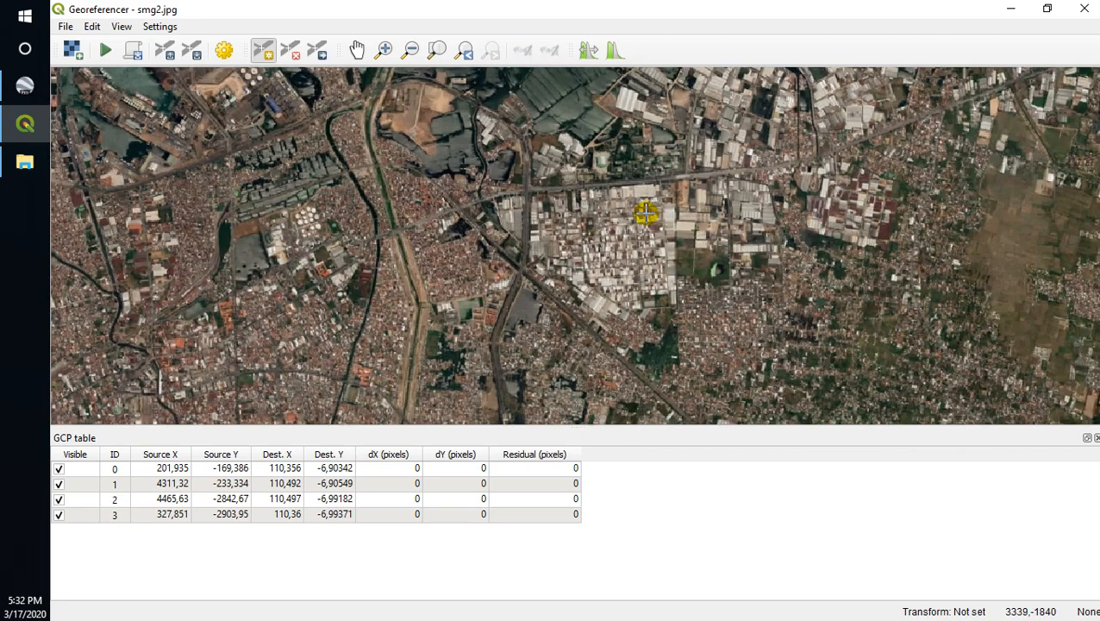
scroll(645, 213, down, 7)
scroll(646, 212, up, 1)
drag(646, 213, 544, 270)
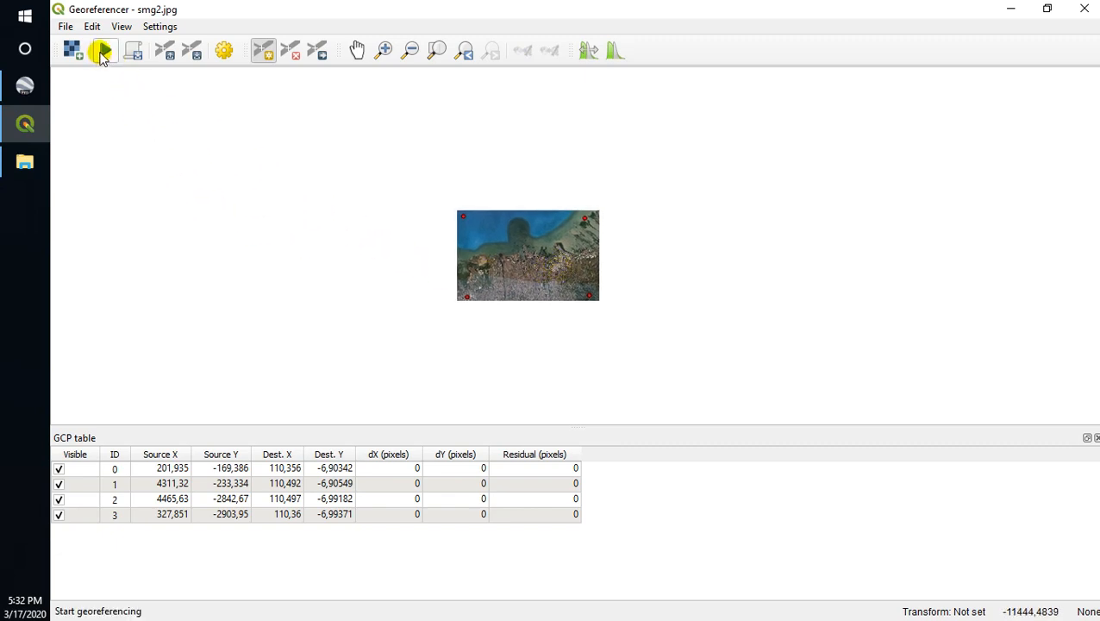
click(222, 53)
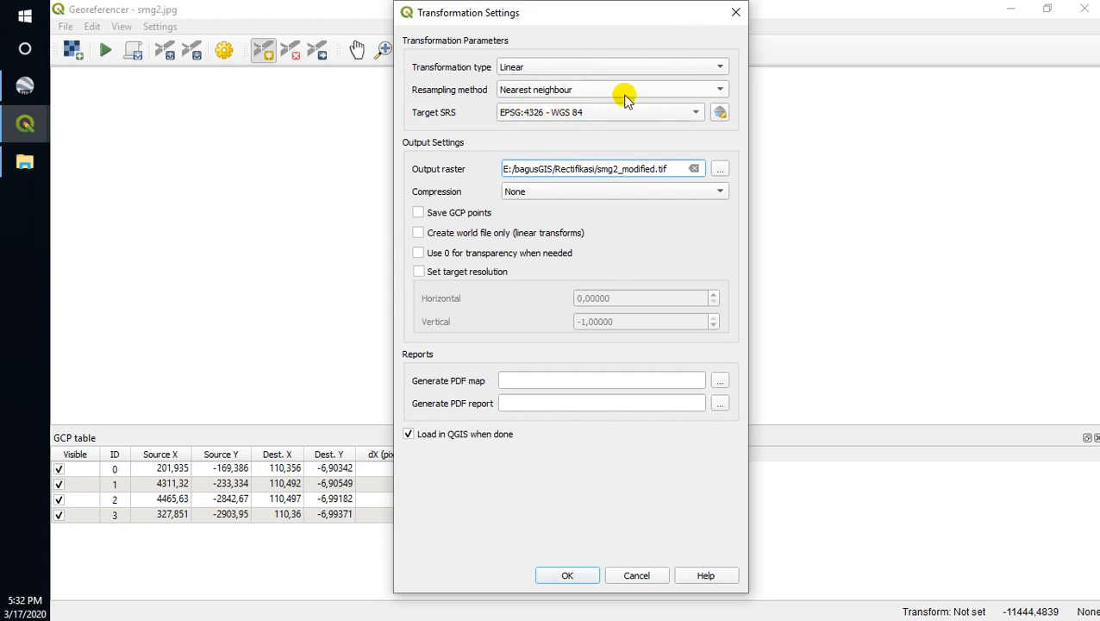
click(735, 15)
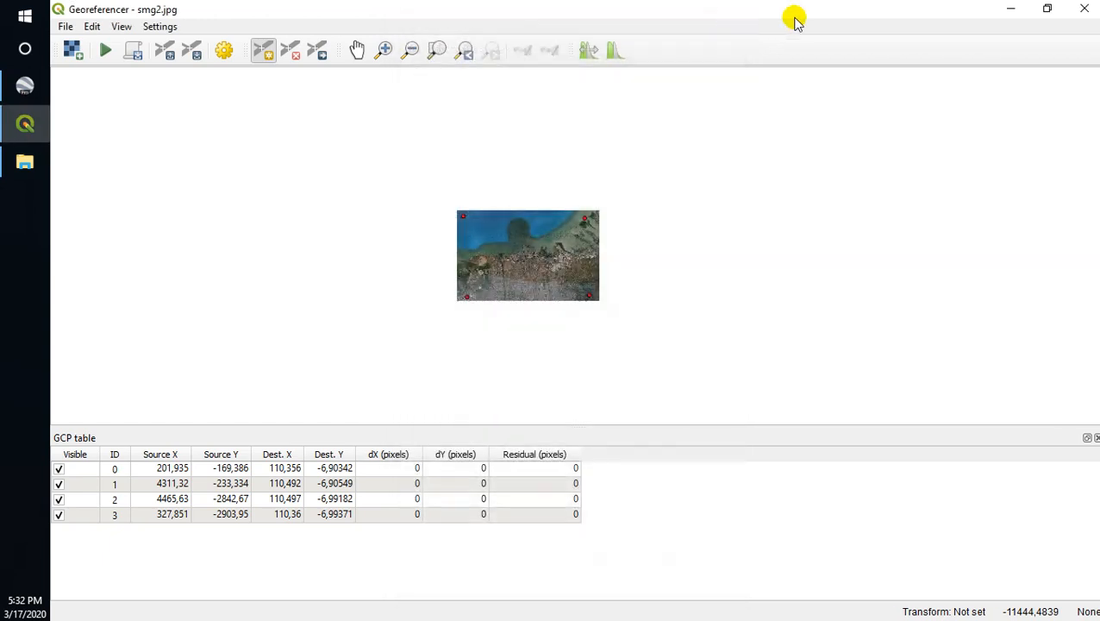
Minimize the Georeferencer and check the koordinat1 layer's coordinate reference system in its properties.
click(1007, 10)
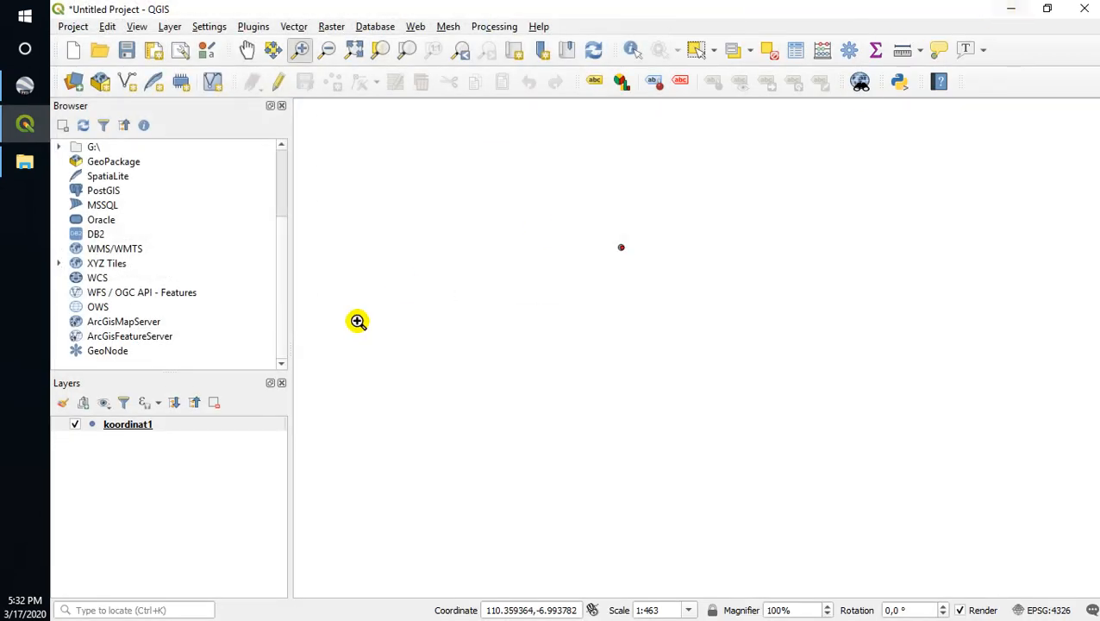
click(123, 431)
right_click(123, 434)
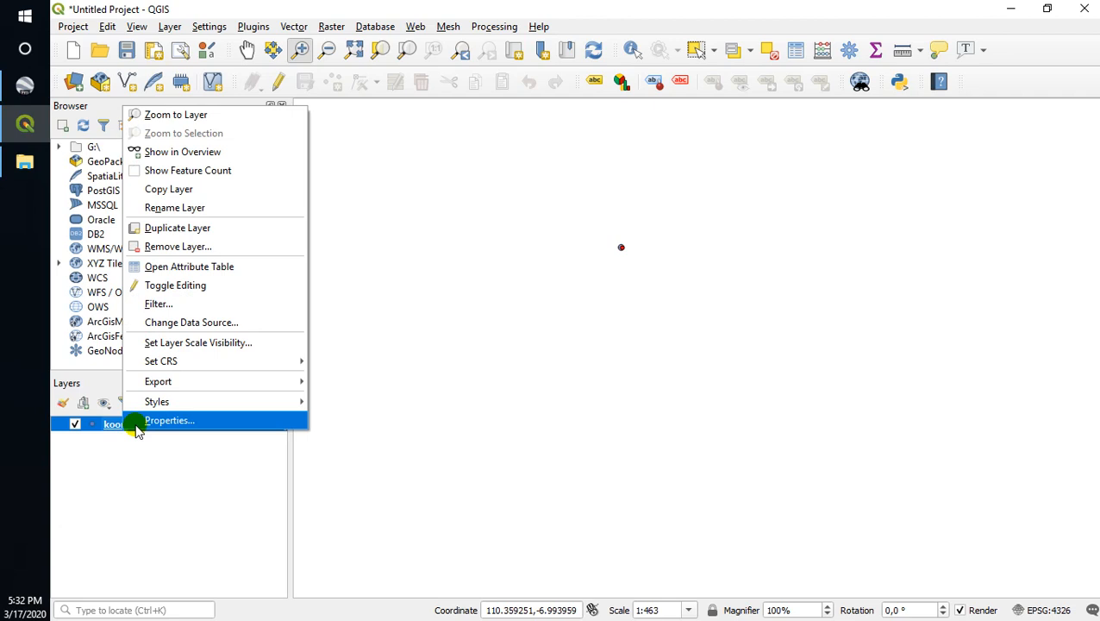
click(135, 422)
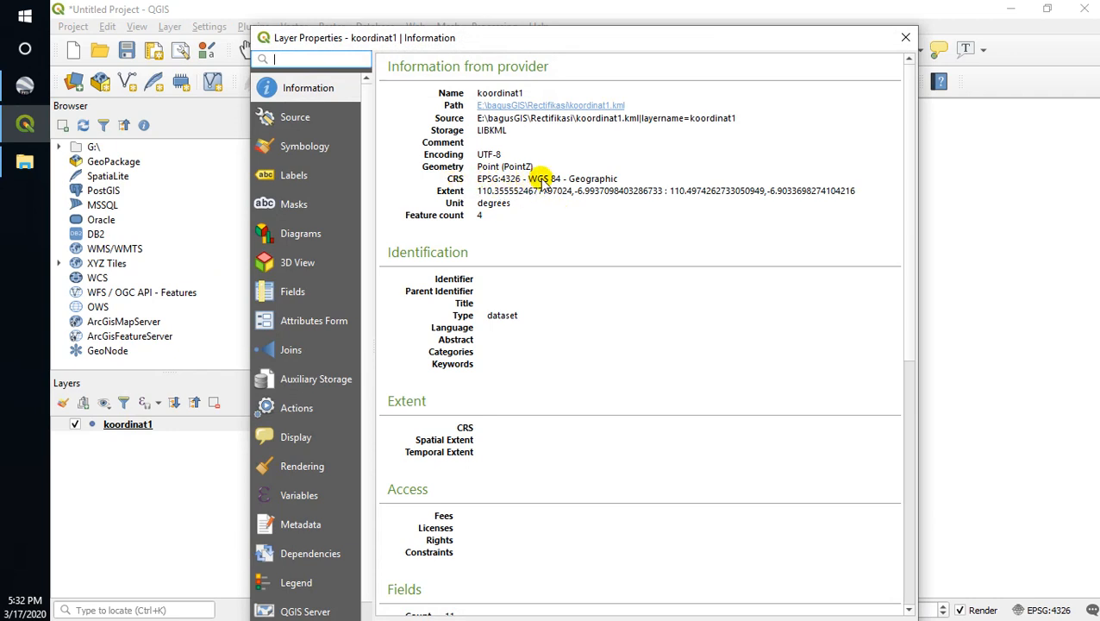
click(904, 39)
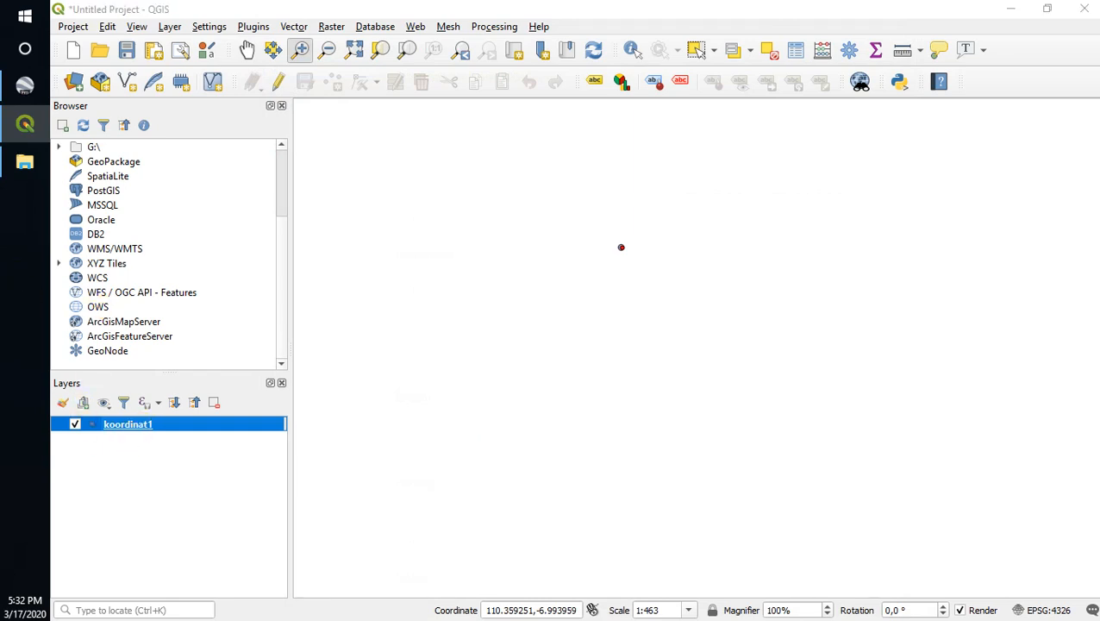
Return to the Georeferencer's transformation settings, keep the Linear type, and choose EPSG:4326 - WGS 84 as target SRS by filtering for 432.
key(alt+Tab)
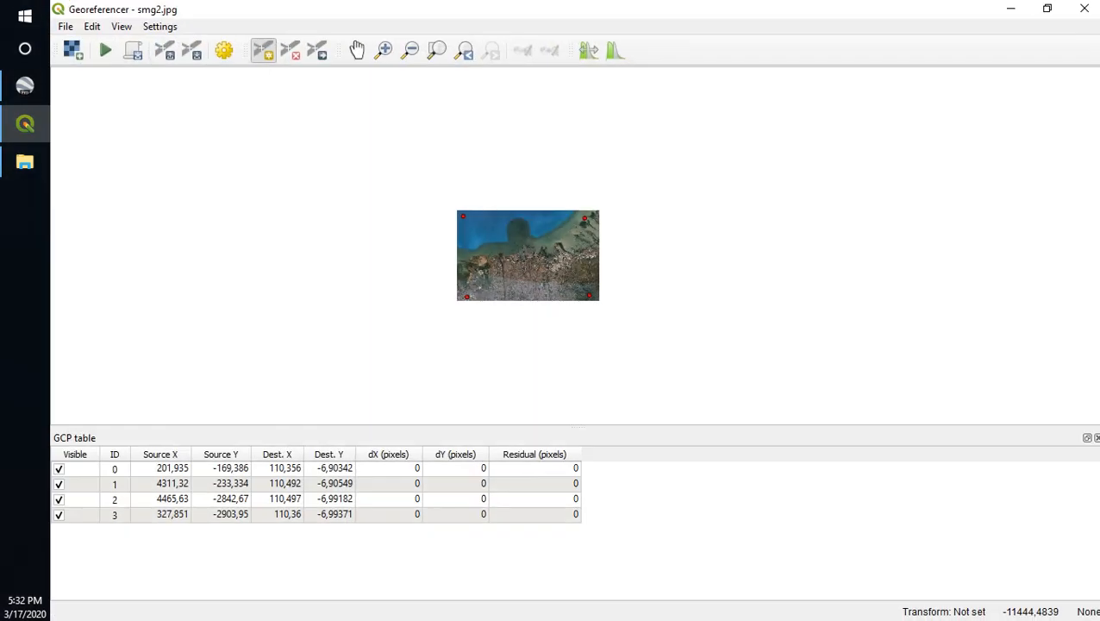
click(224, 50)
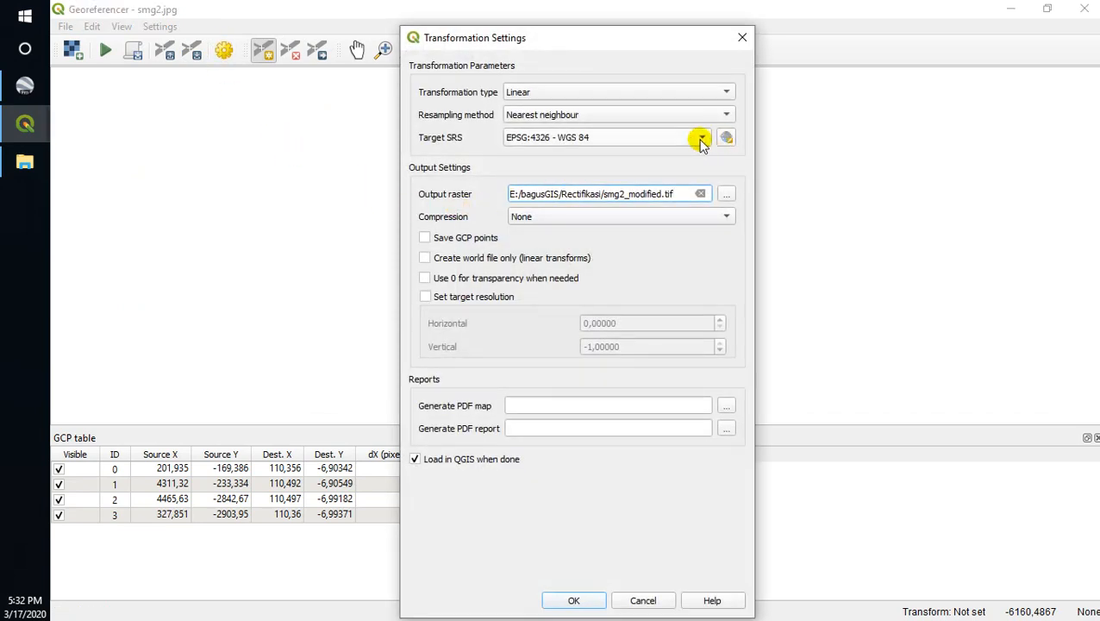
click(687, 93)
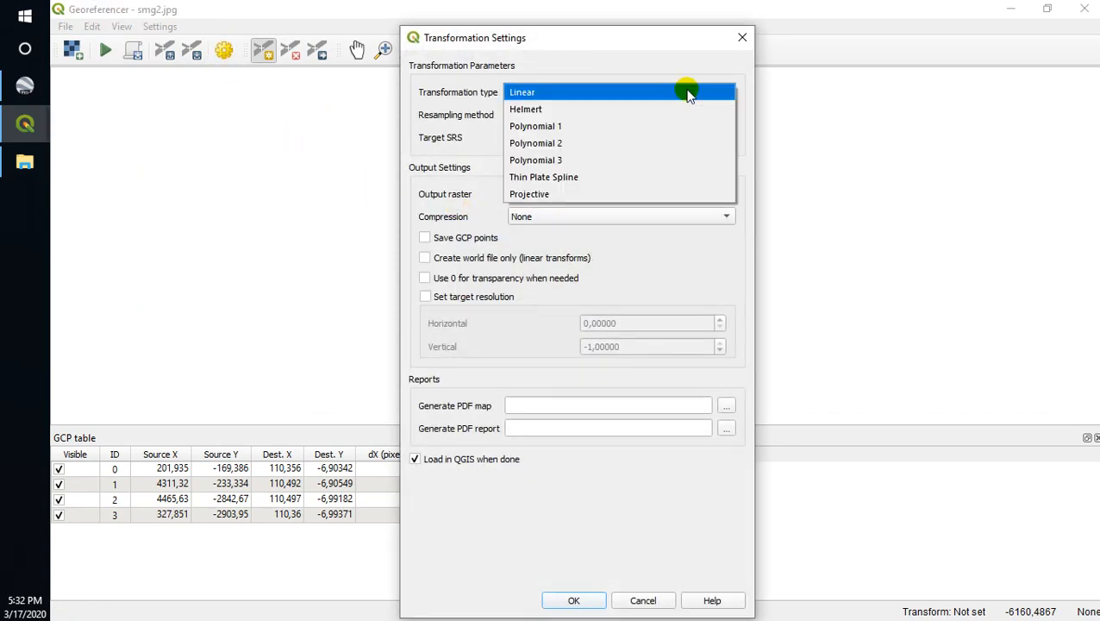
click(687, 93)
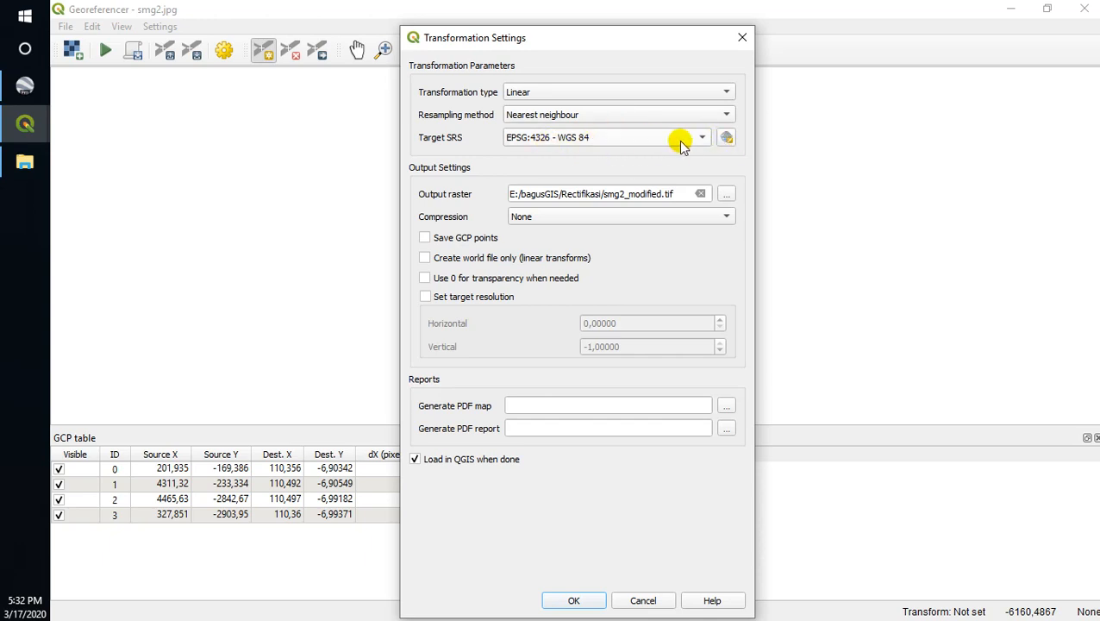
click(726, 140)
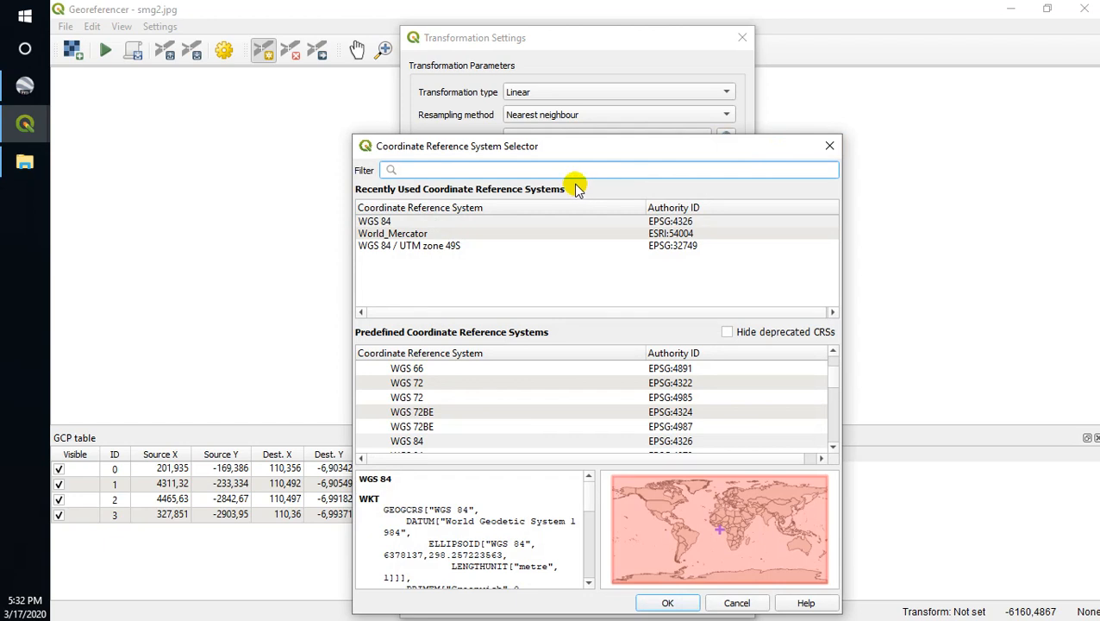
text(432)
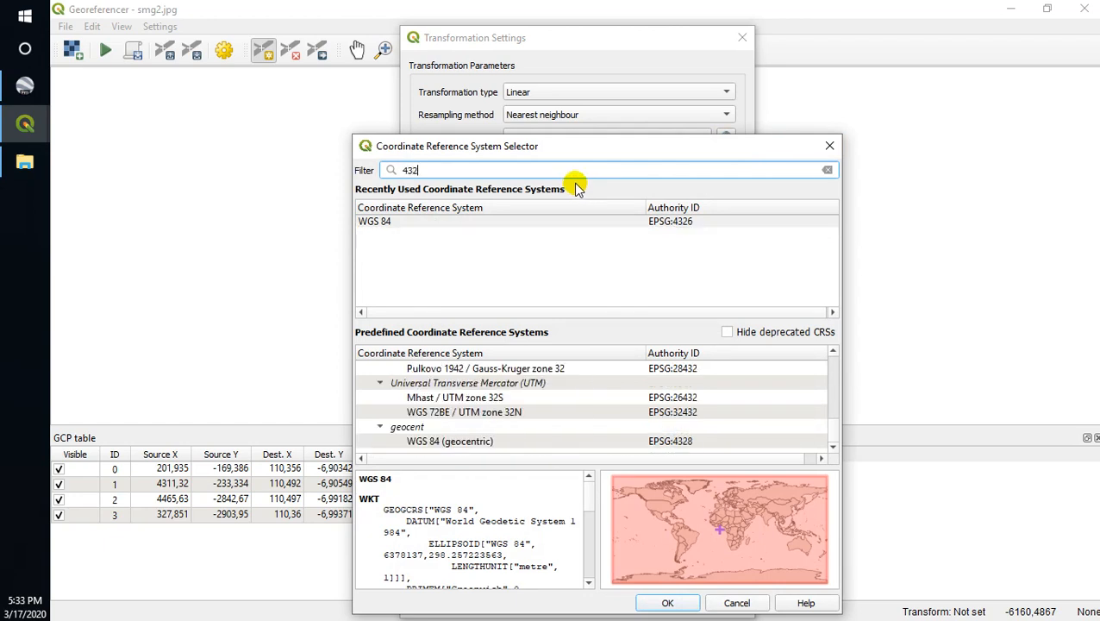
click(687, 222)
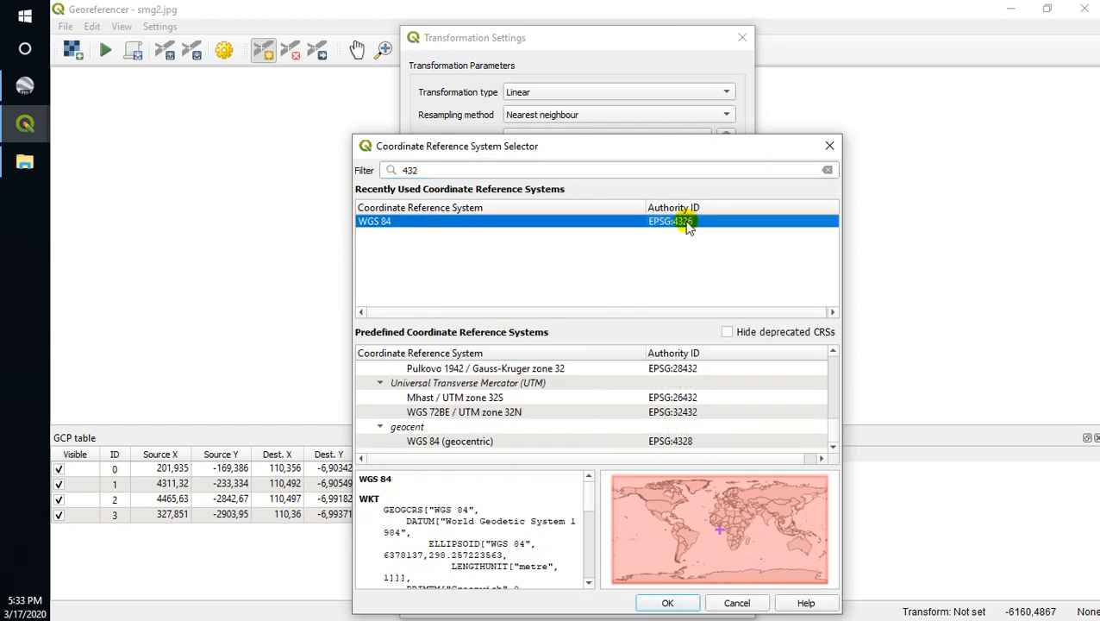
click(690, 608)
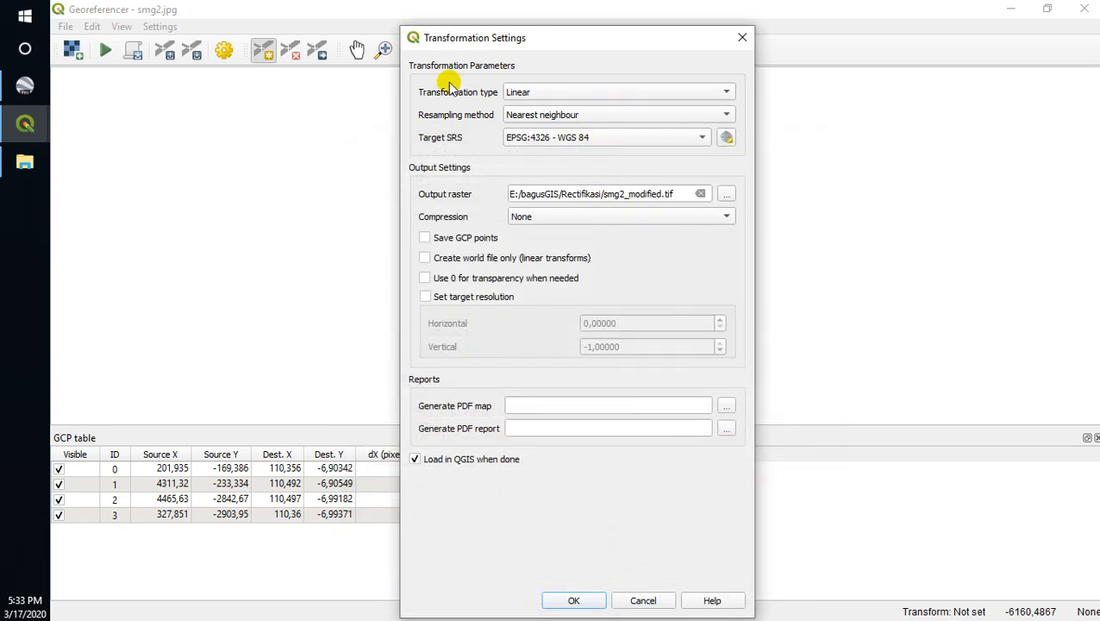
Keep Linear as the transformation type and Nearest neighbour as the resampling method.
click(537, 97)
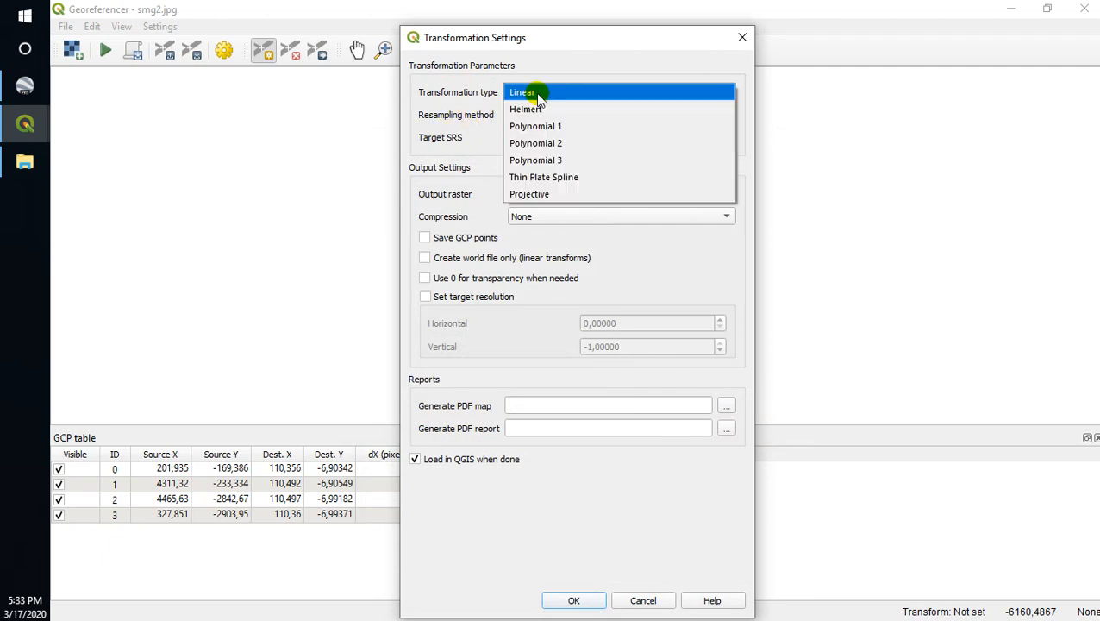
click(537, 93)
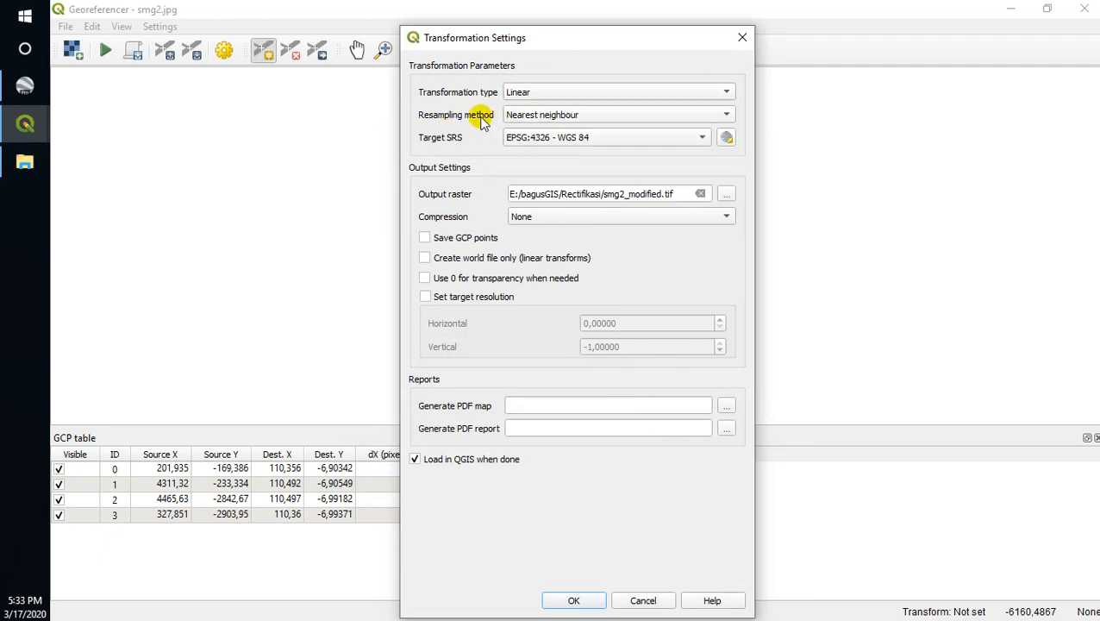
click(553, 119)
click(553, 117)
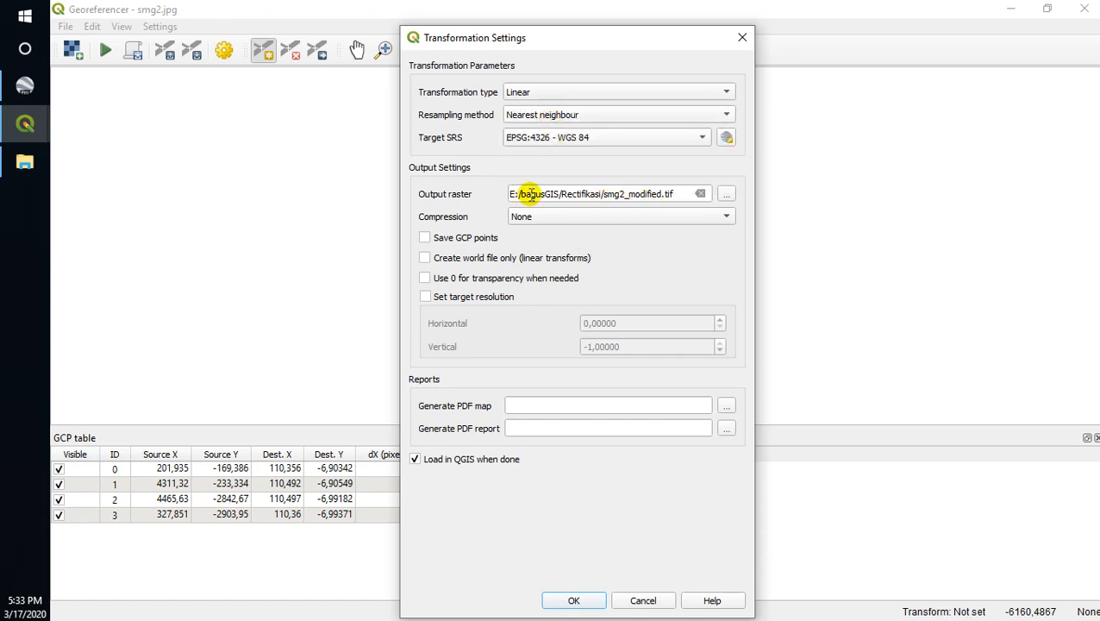
Set the output raster to rectifikasi_smg.tif in the Rectifikasi folder, keep loading it in QGIS when done, and accept the transformation settings.
click(728, 195)
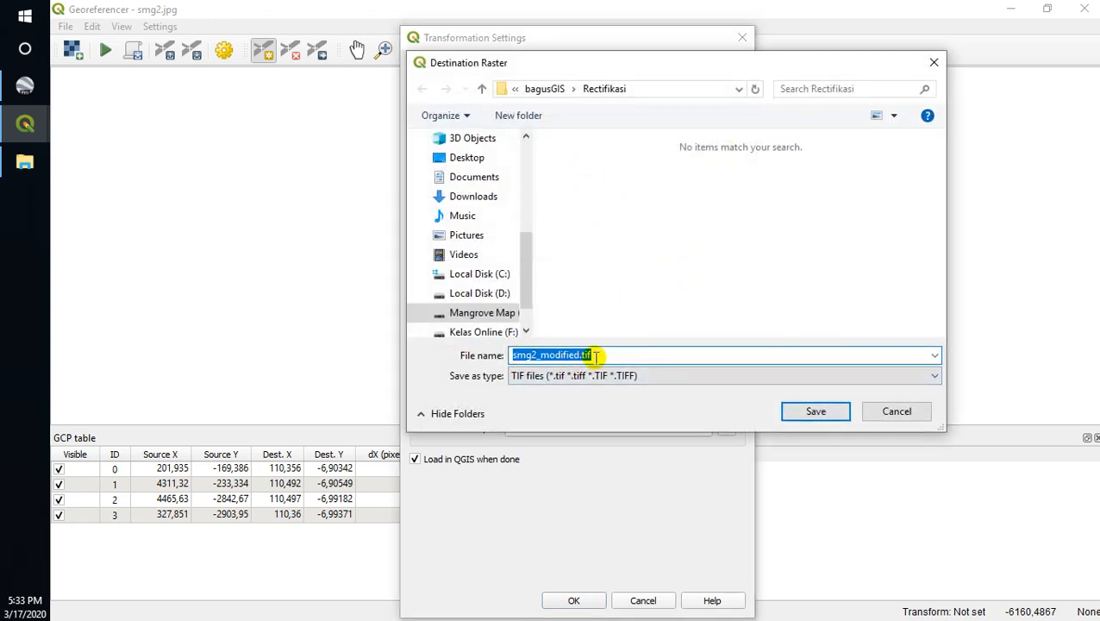
text(rectifikas)
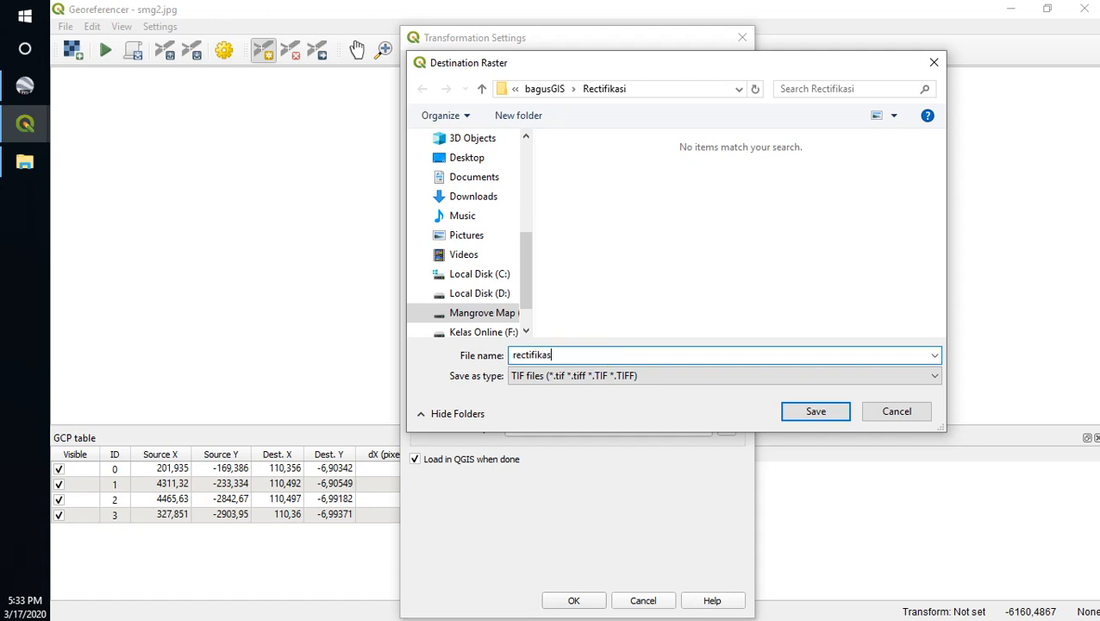
text(i_smg)
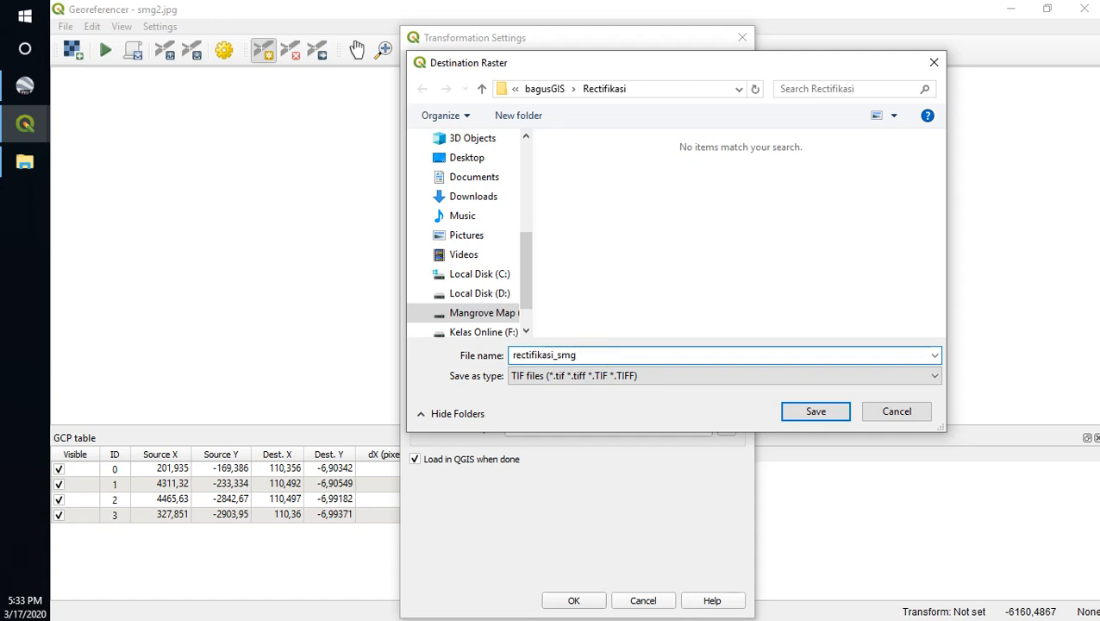
click(800, 409)
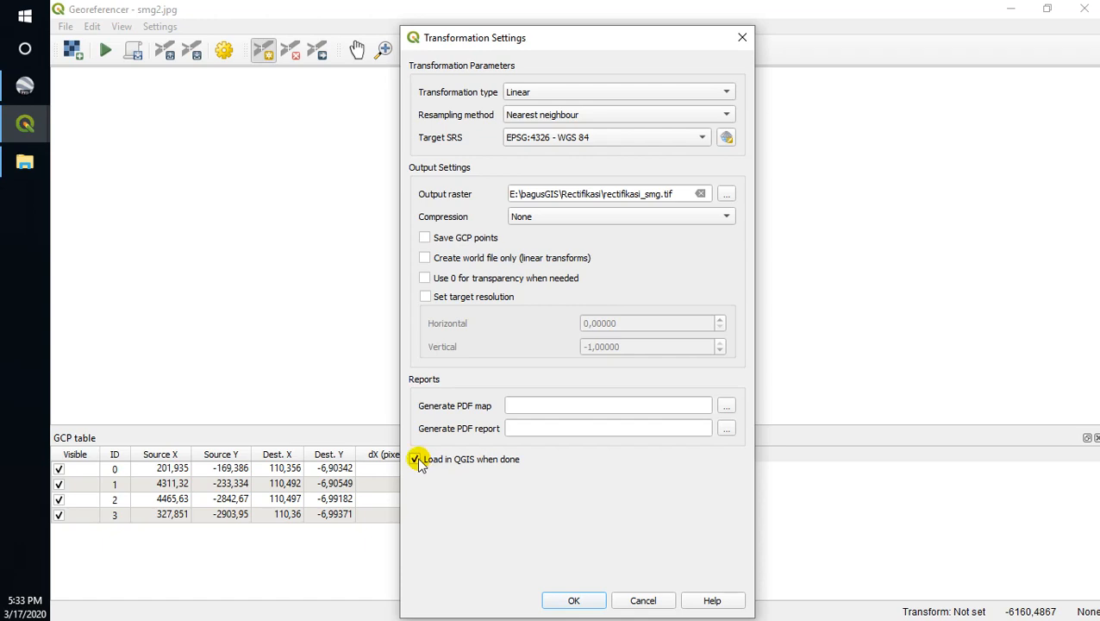
click(580, 602)
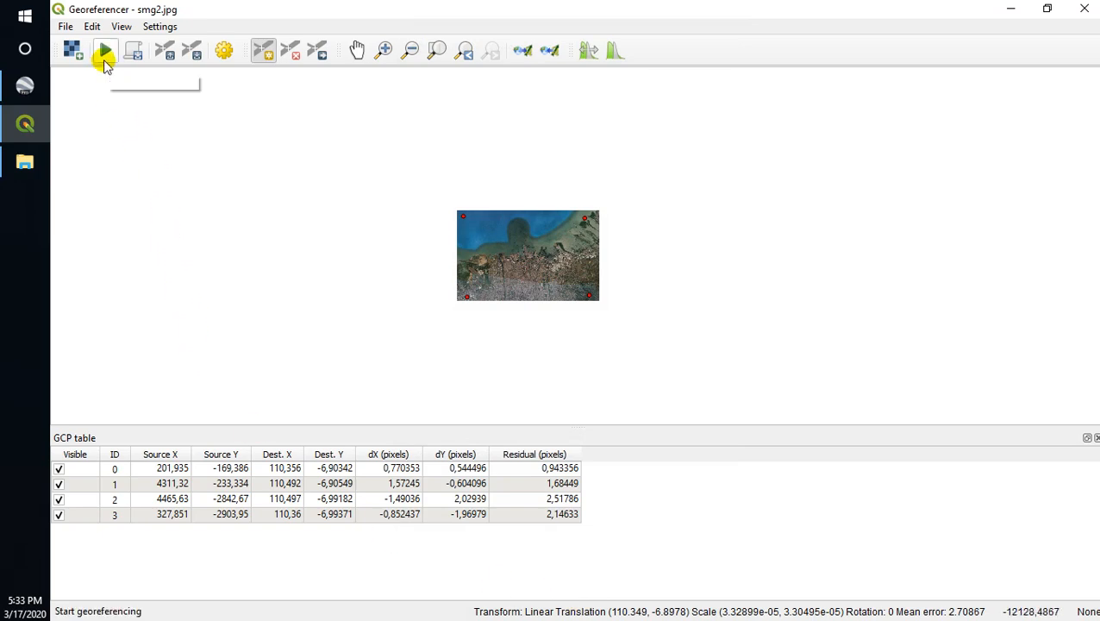
Run the georeferencing, minimize the Georeferencer, and view the whole rectified raster in the main map.
click(105, 54)
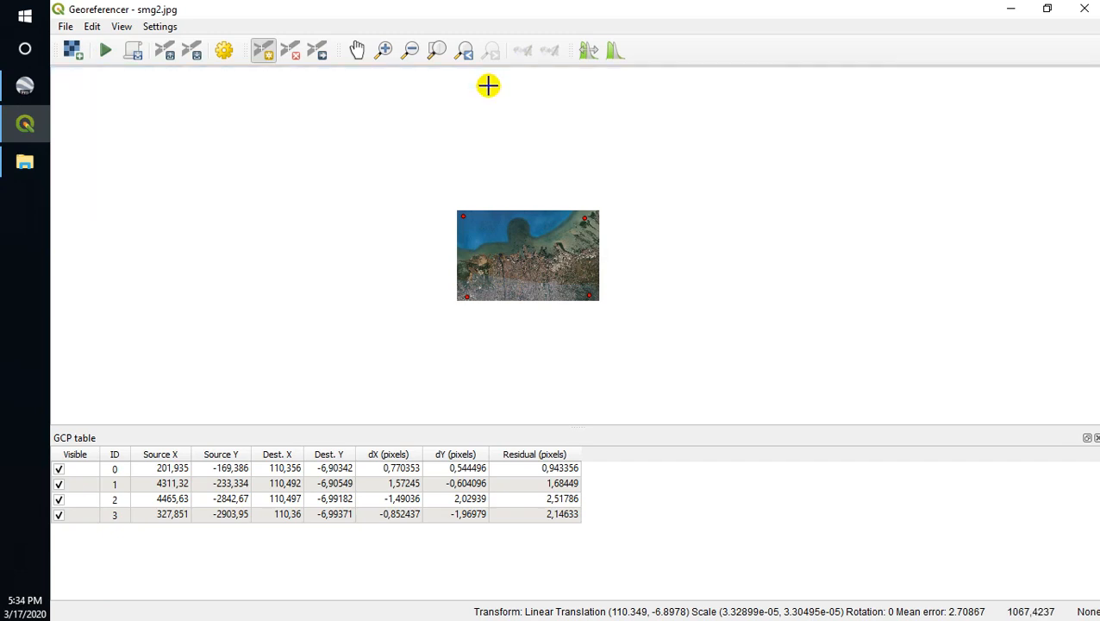
click(1009, 9)
scroll(616, 326, down, 3)
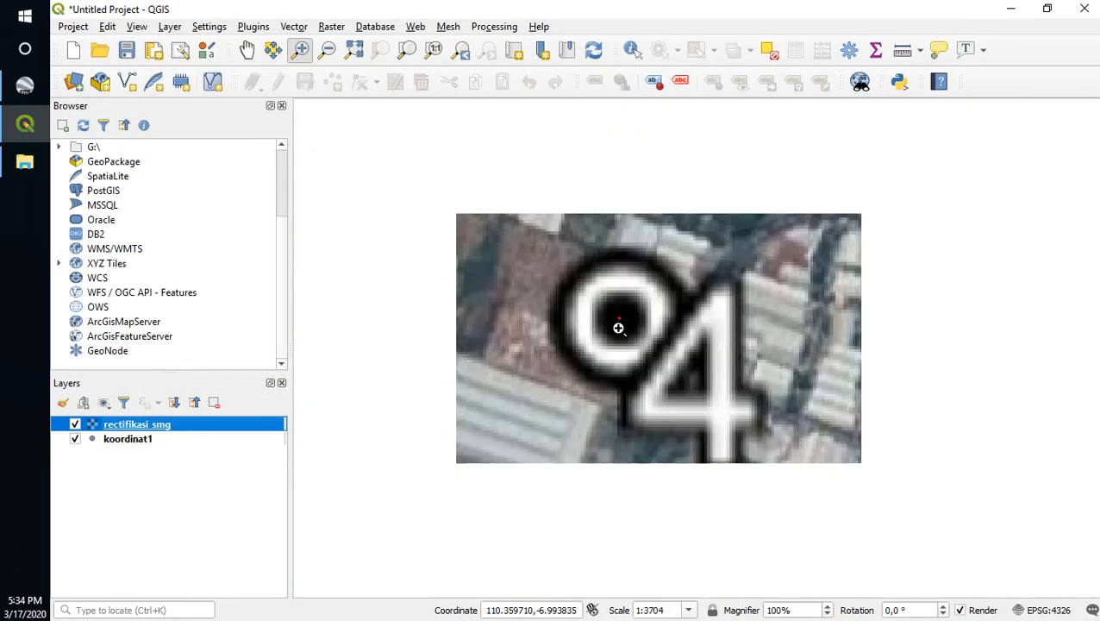
scroll(618, 327, down, 6)
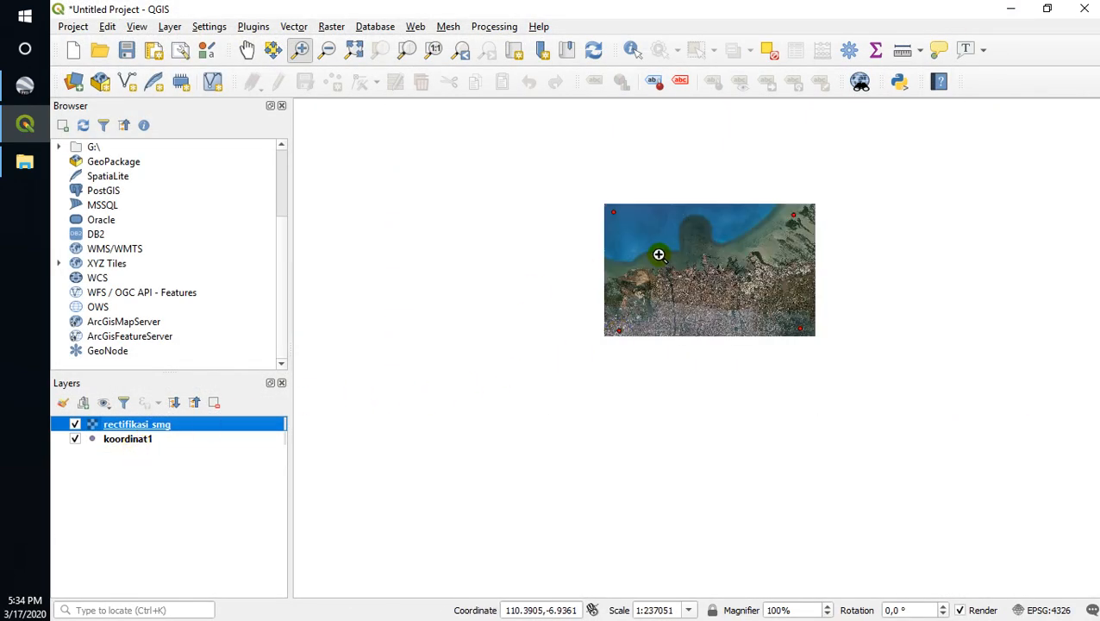
scroll(661, 259, down, 1)
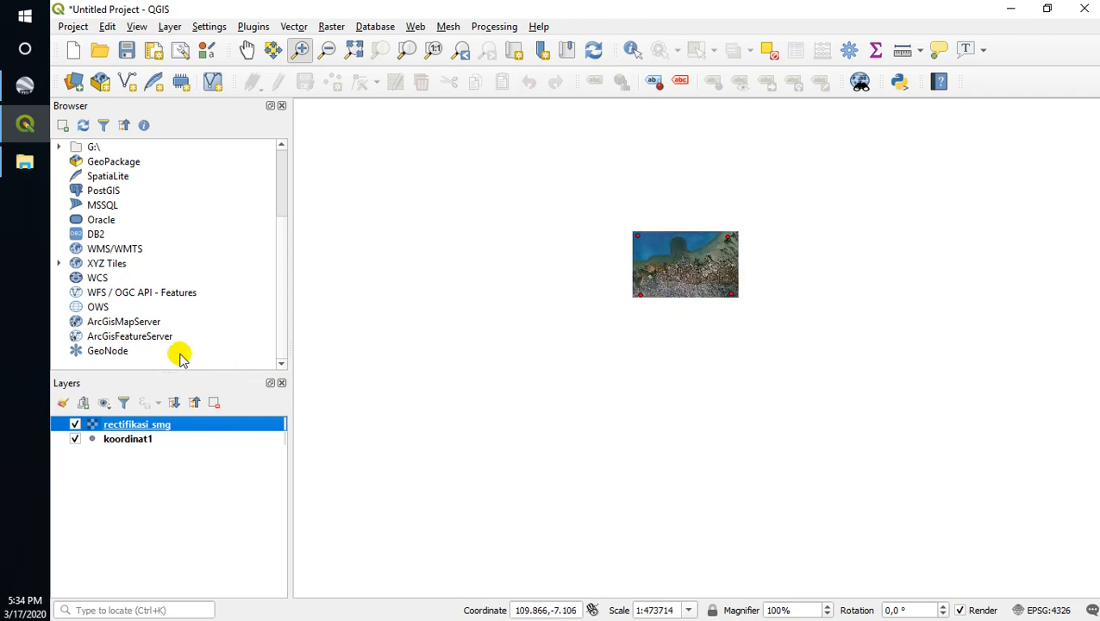
Add the Google Satelit XYZ tile layer to the project and place it below the koordinat1 layer.
click(59, 264)
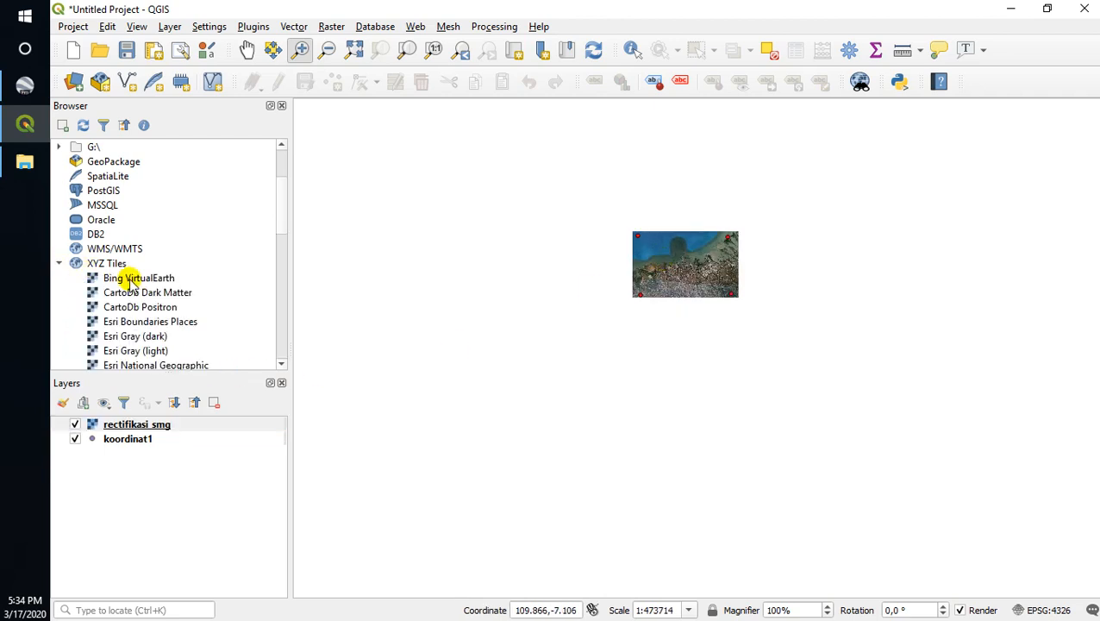
scroll(138, 327, down, 3)
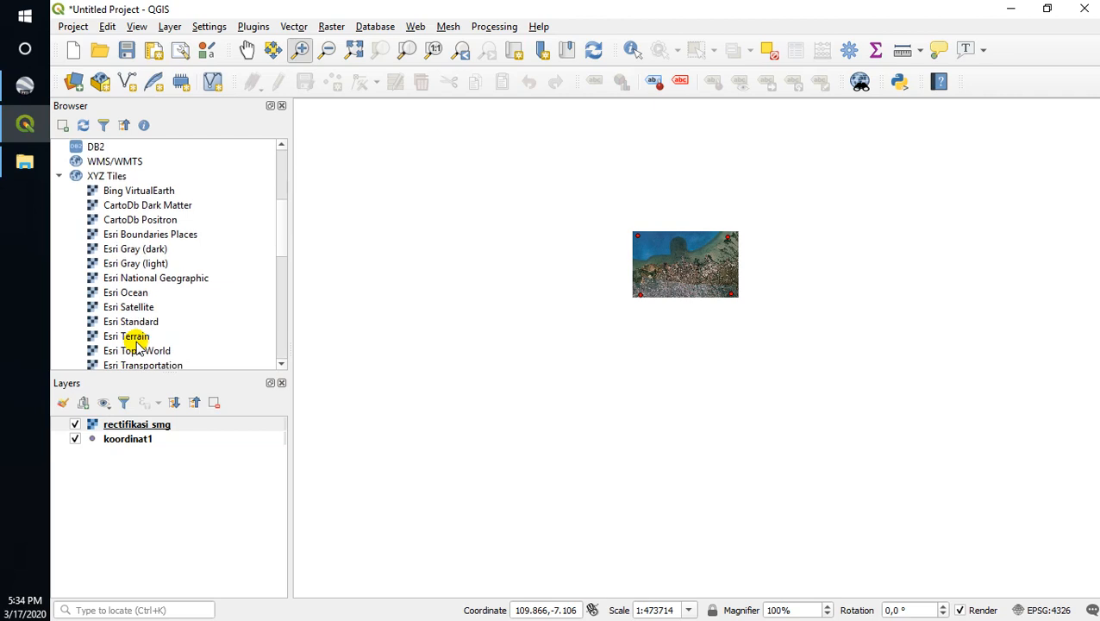
click(138, 347)
scroll(138, 345, down, 1)
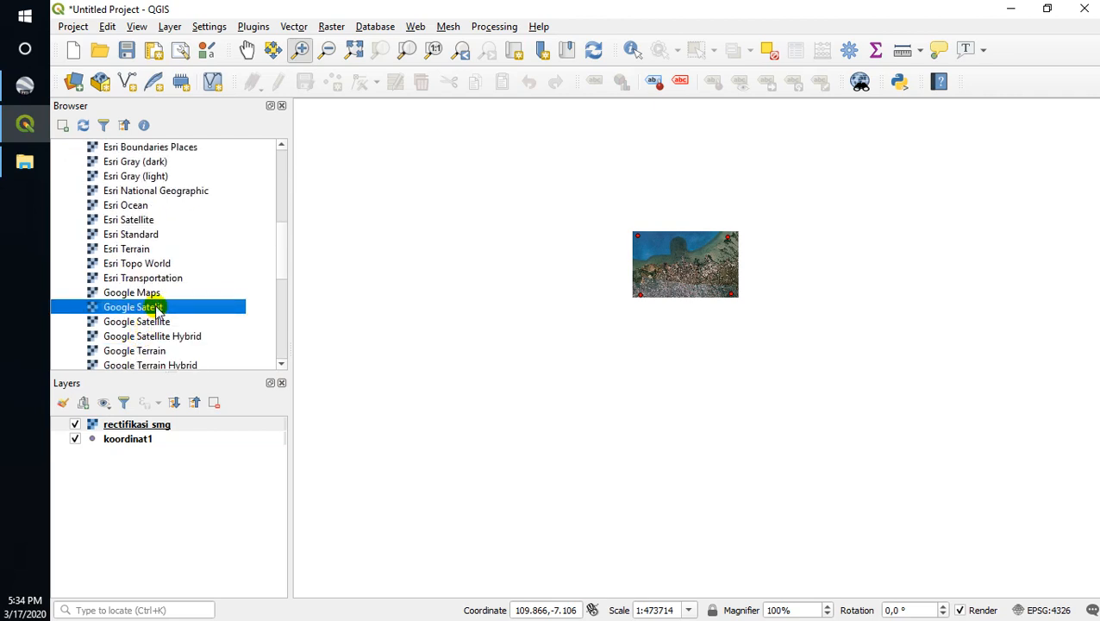
drag(156, 311, 136, 466)
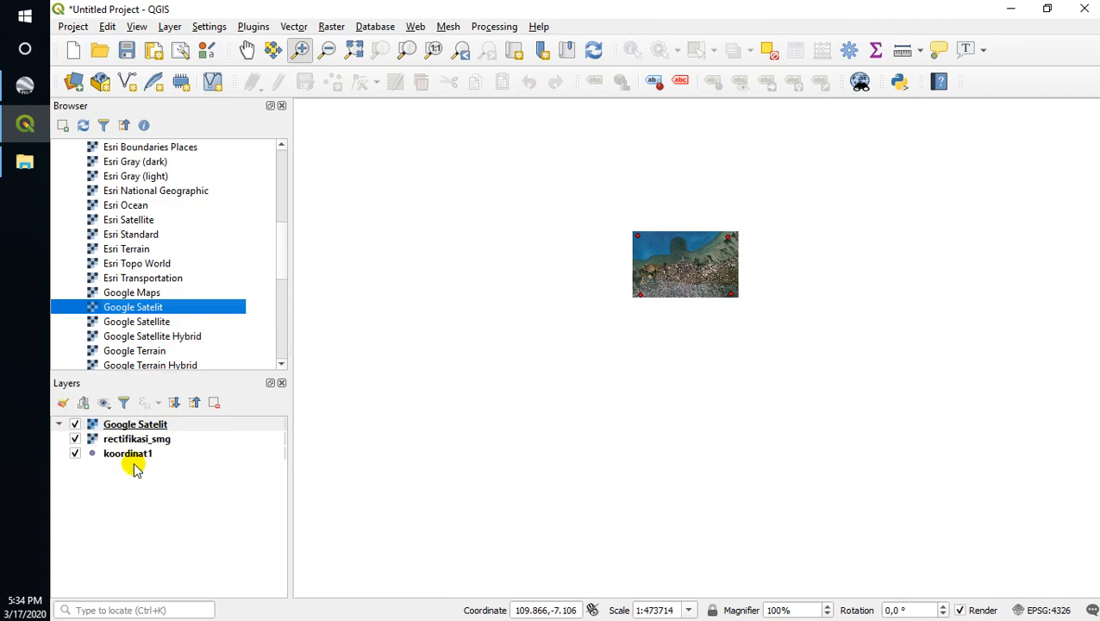
drag(144, 427, 144, 465)
Compare the rectified image's coastline and city area with the surrounding satellite basemap.
click(683, 278)
click(672, 284)
scroll(641, 290, down, 1)
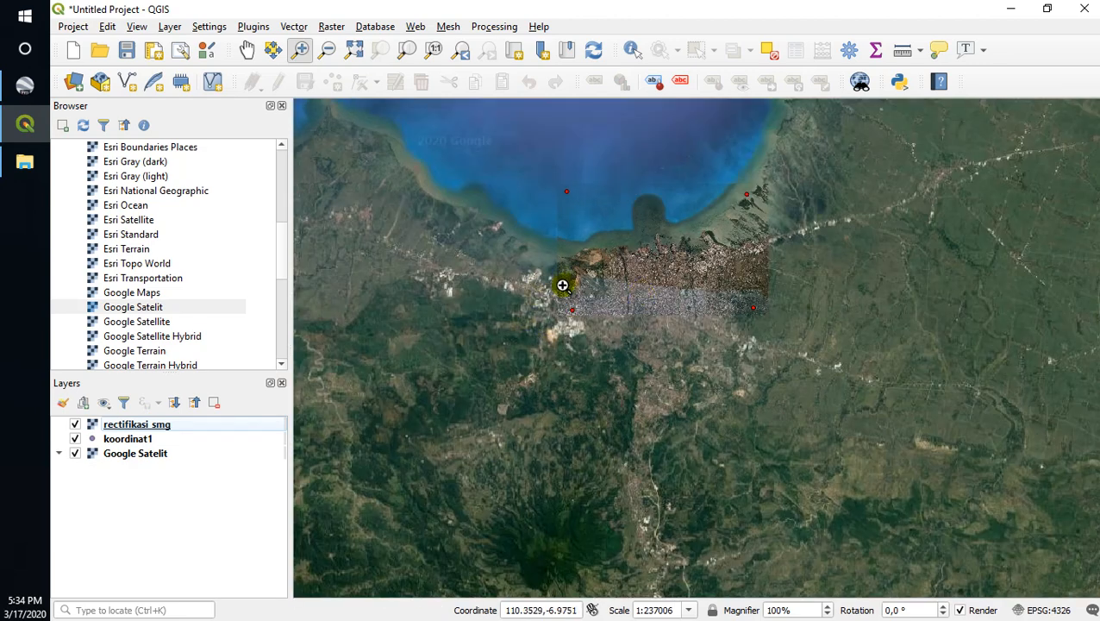
scroll(575, 284, up, 1)
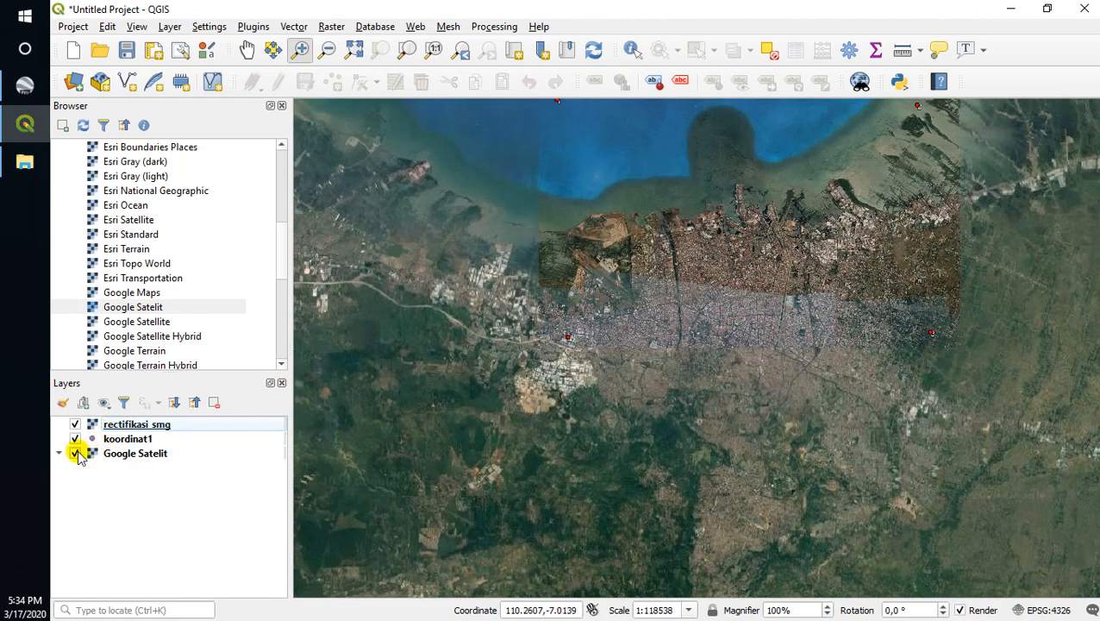
Hide the Google Satelit and koordinat1 layers, leaving only rectifikasi_smg switched on, and show its full extent.
click(75, 452)
click(75, 439)
click(665, 266)
scroll(666, 265, down, 2)
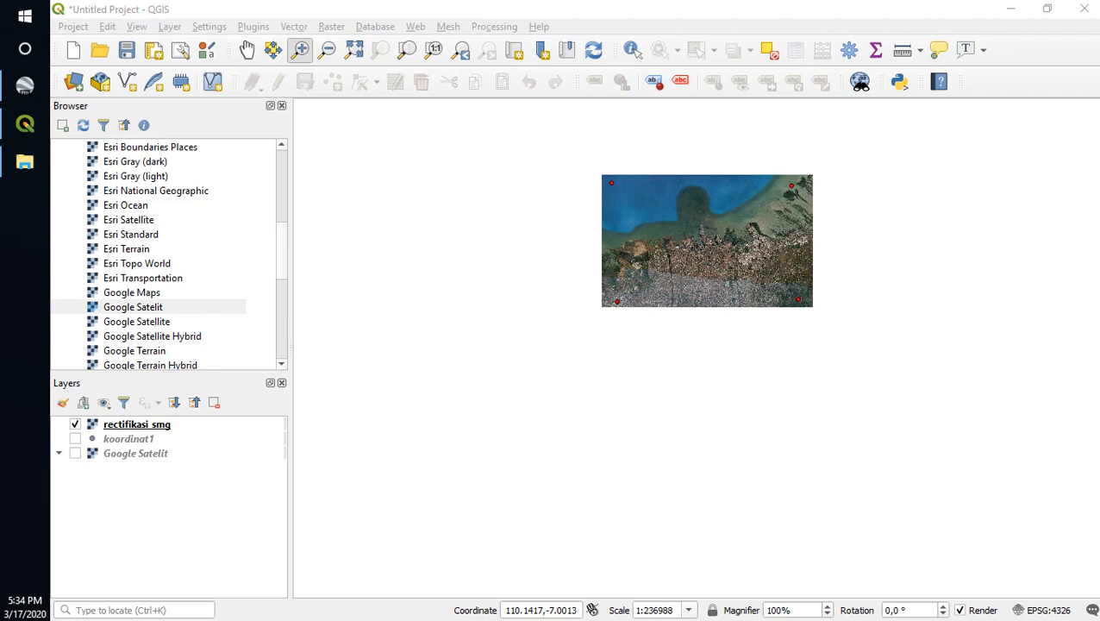
Open the Jatim.jpg map in Photos and maximize its window.
click(137, 424)
key(super+e)
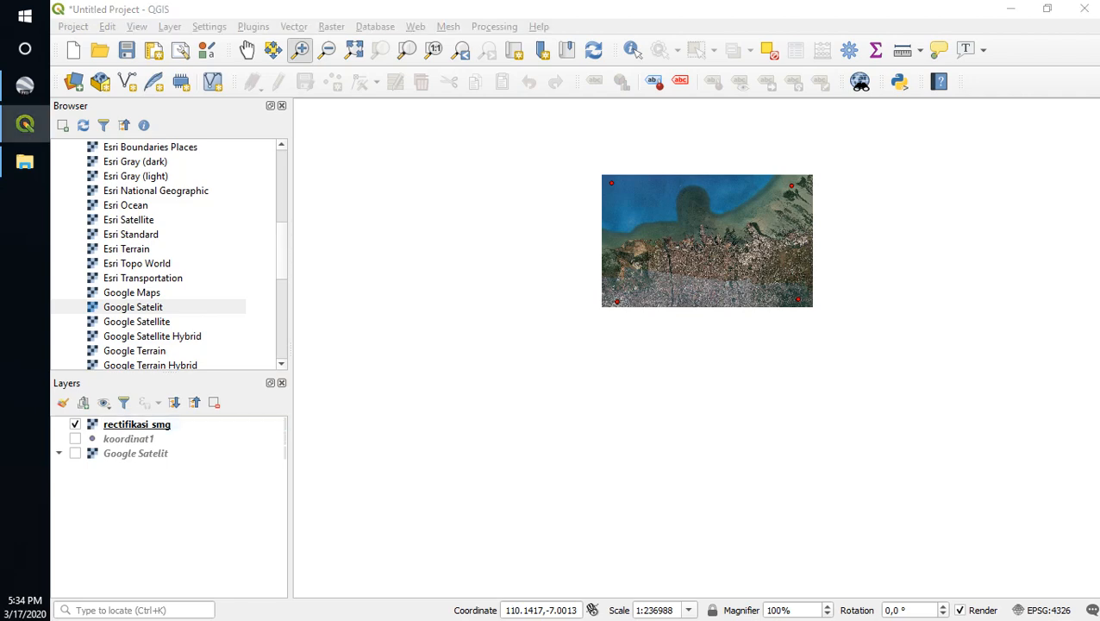
drag(413, 11, 2, 164)
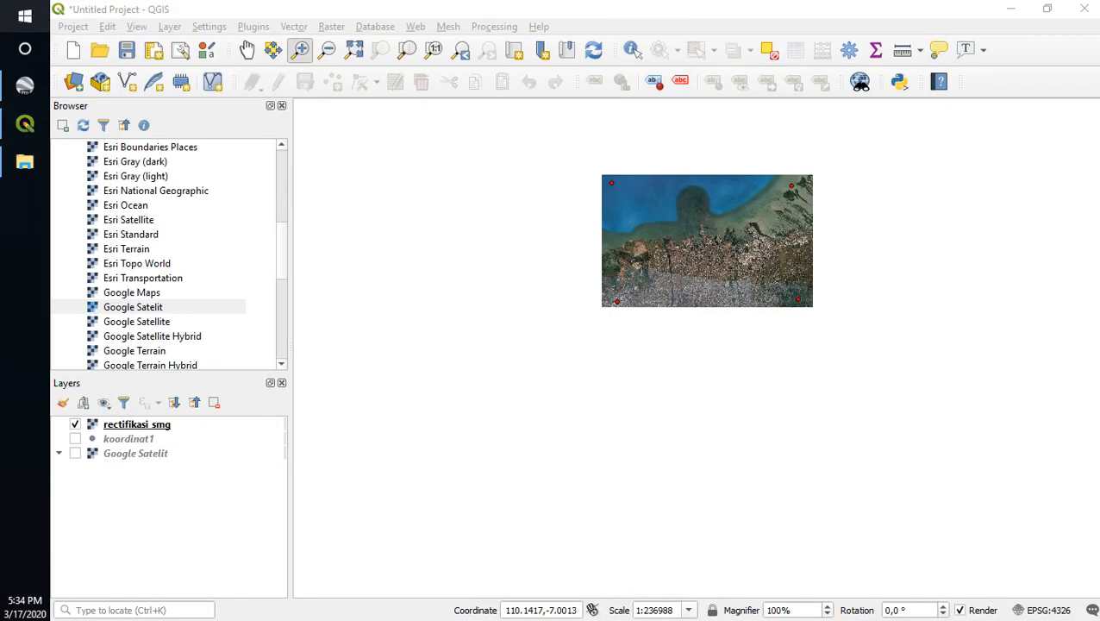
key(alt+Tab)
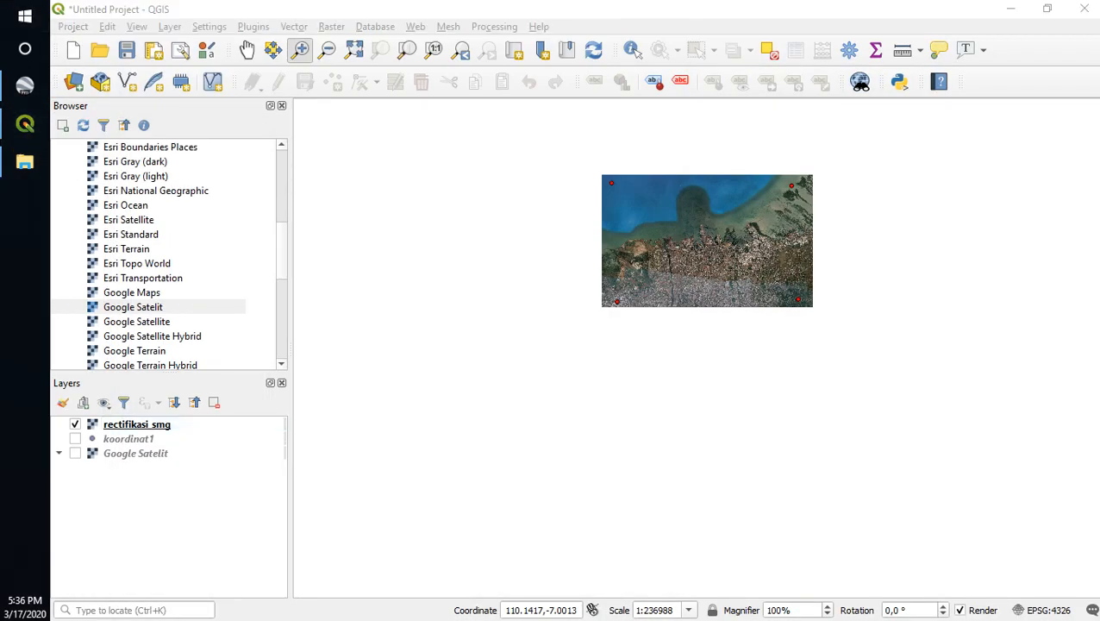
drag(9, 122, 617, 102)
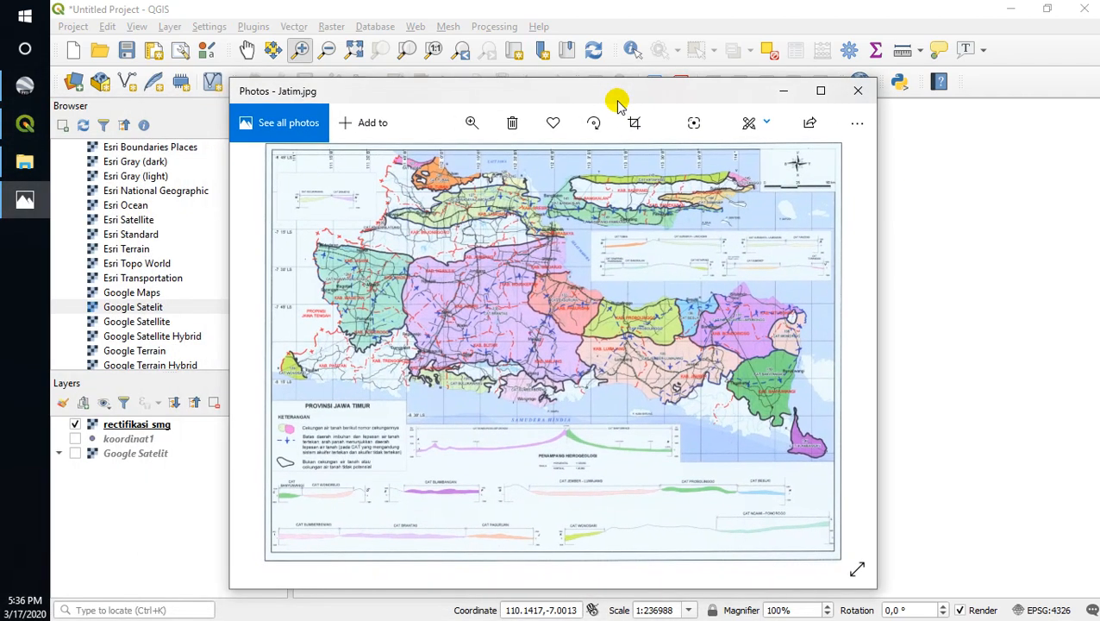
click(817, 88)
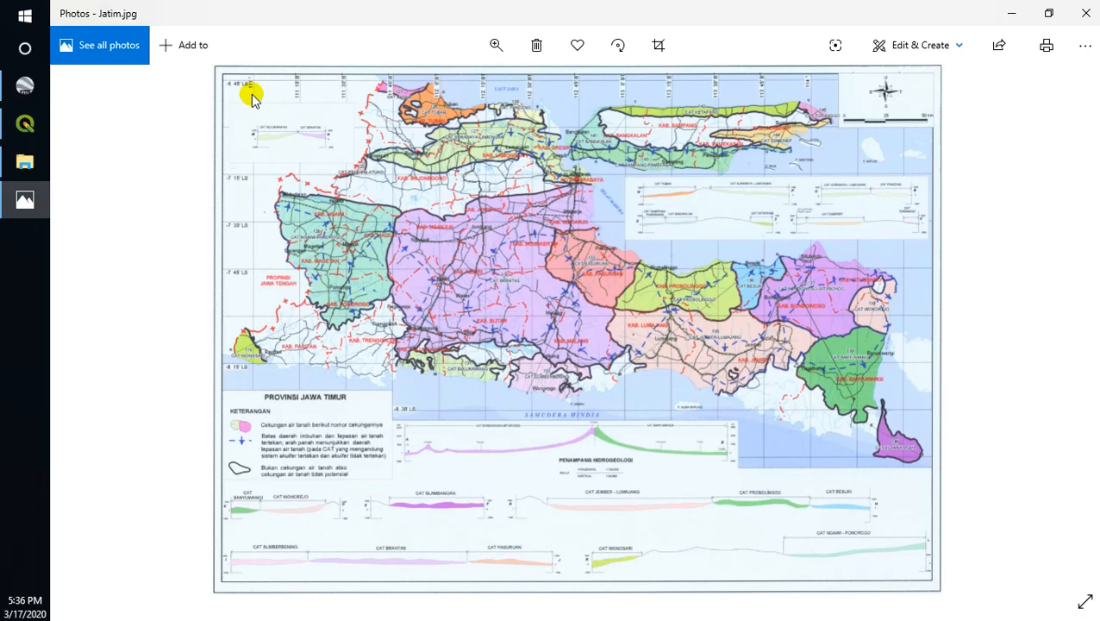
Examine the latitude and longitude grid labels along the edges of the Jatim.jpg map.
scroll(196, 107, up, 2)
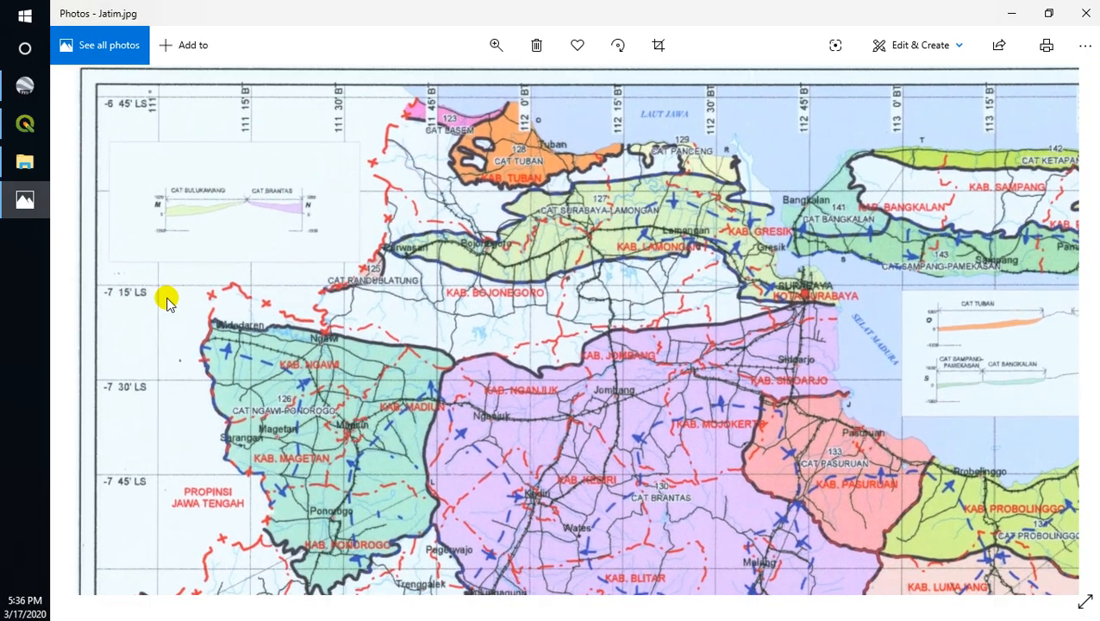
drag(1073, 208, 781, 192)
drag(847, 240, 660, 261)
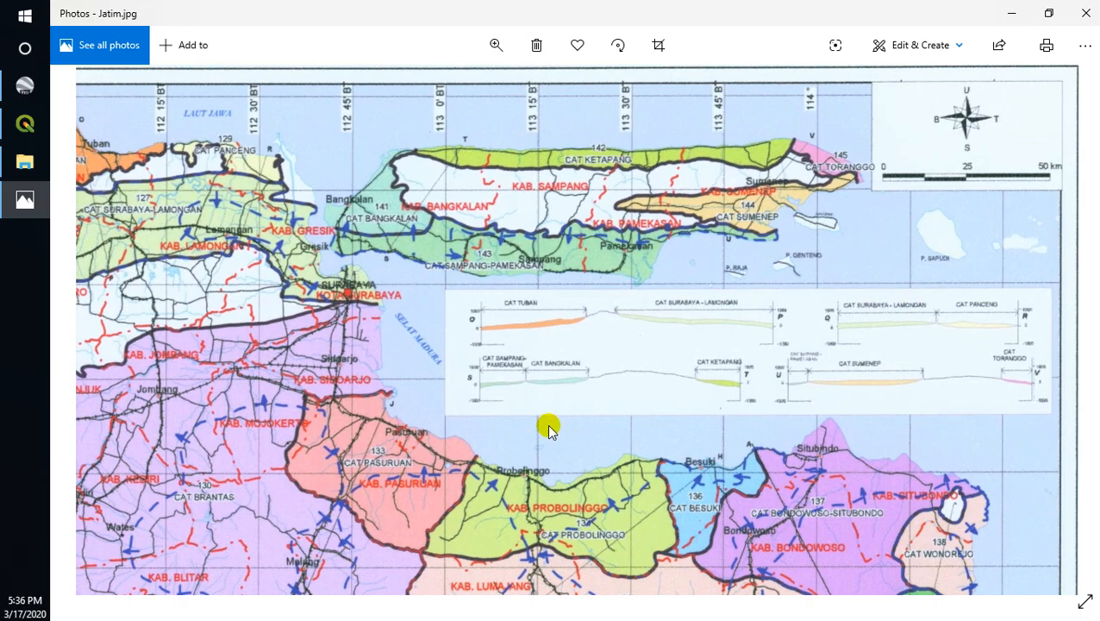
drag(551, 426, 847, 101)
drag(577, 315, 711, 307)
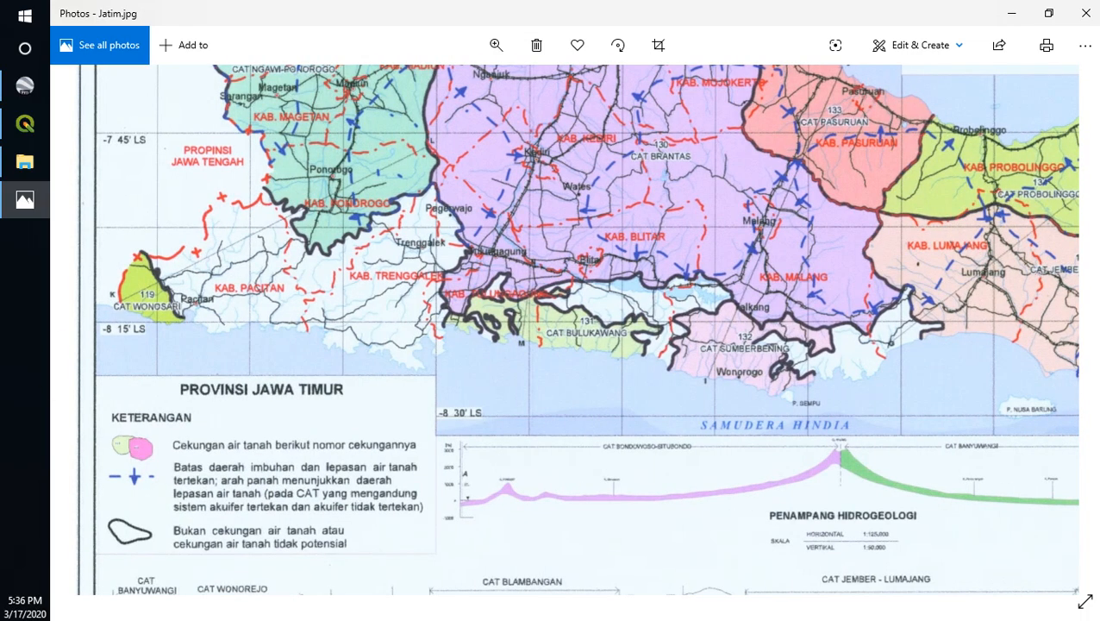
Open Sebaran Mangrove Rev 1.jpg to view its coordinate grid, and minimize Photos to return to QGIS.
drag(2, 297, 726, 238)
double_click(727, 237)
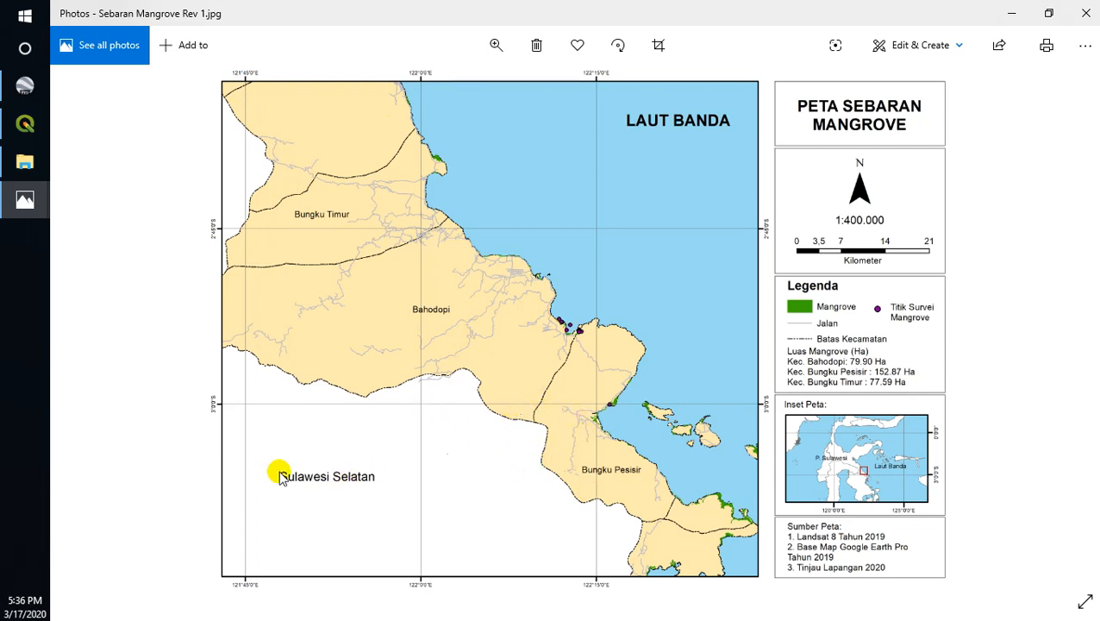
click(1011, 12)
click(1011, 13)
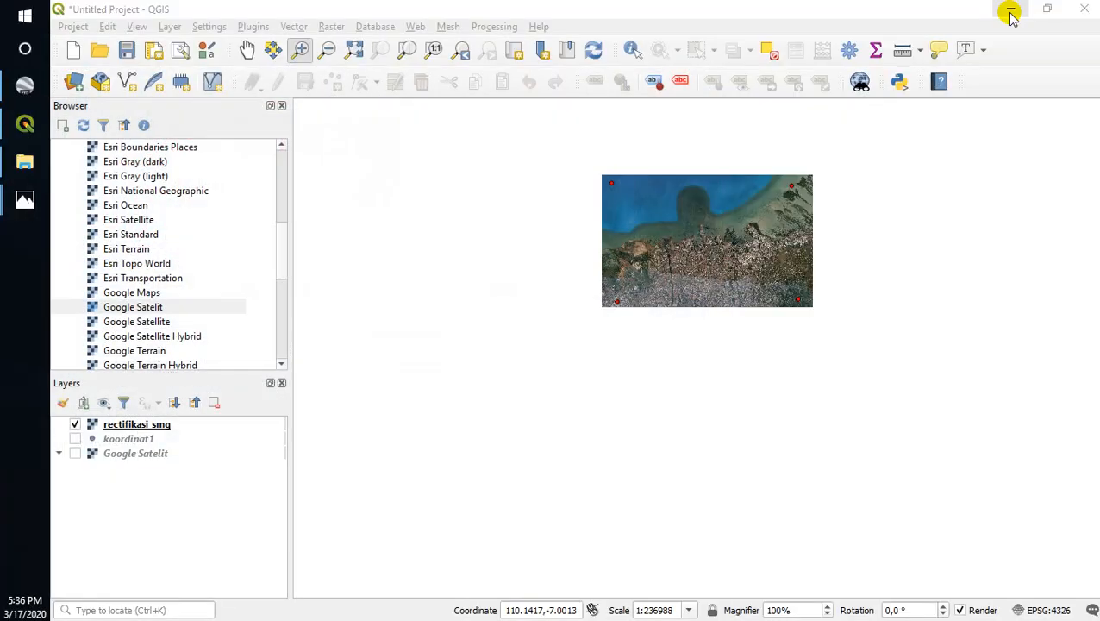